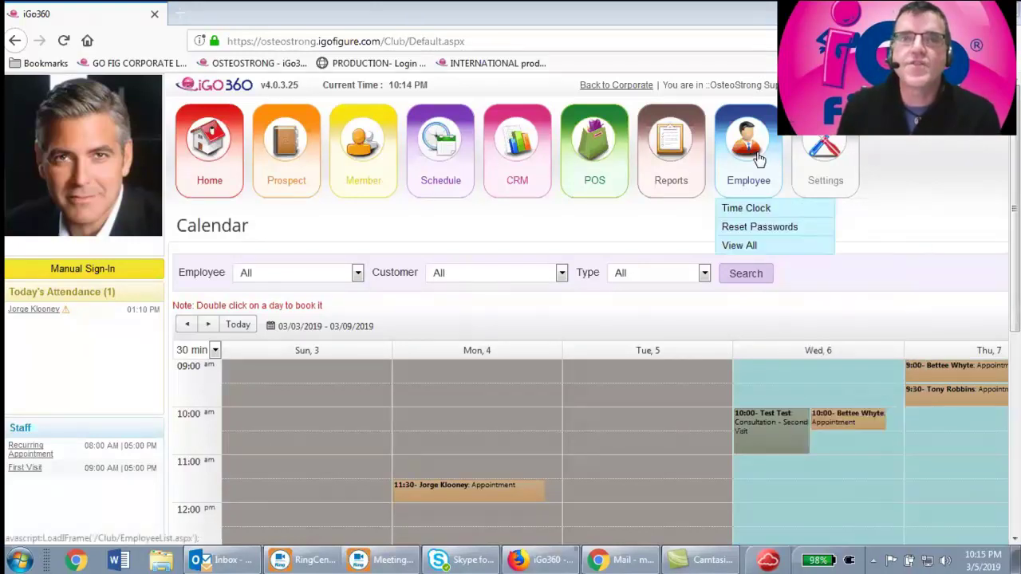
Highlight the site's base web address in the browser address bar
mouse_move(659, 184)
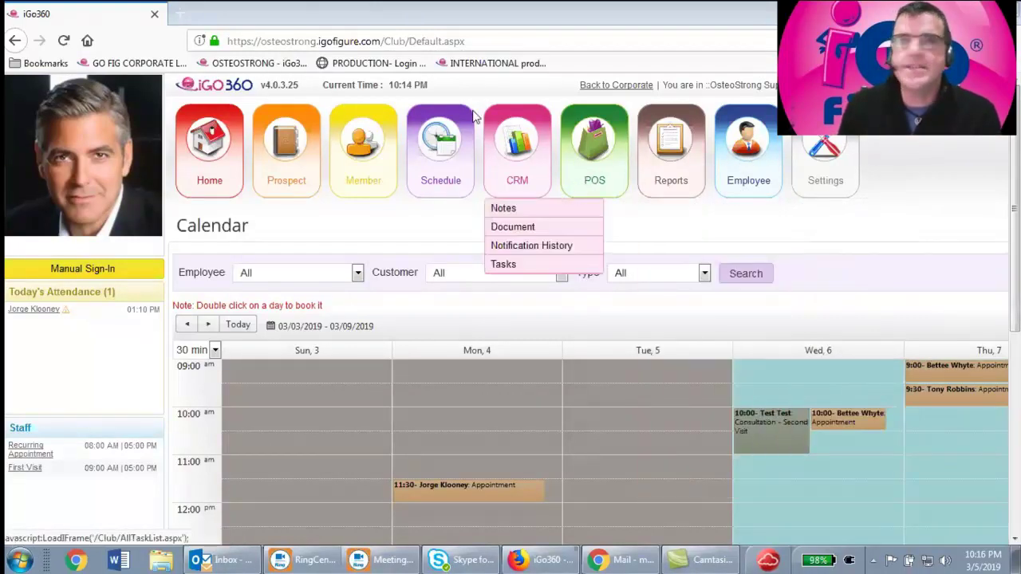
left_click_drag(388, 41, 230, 32)
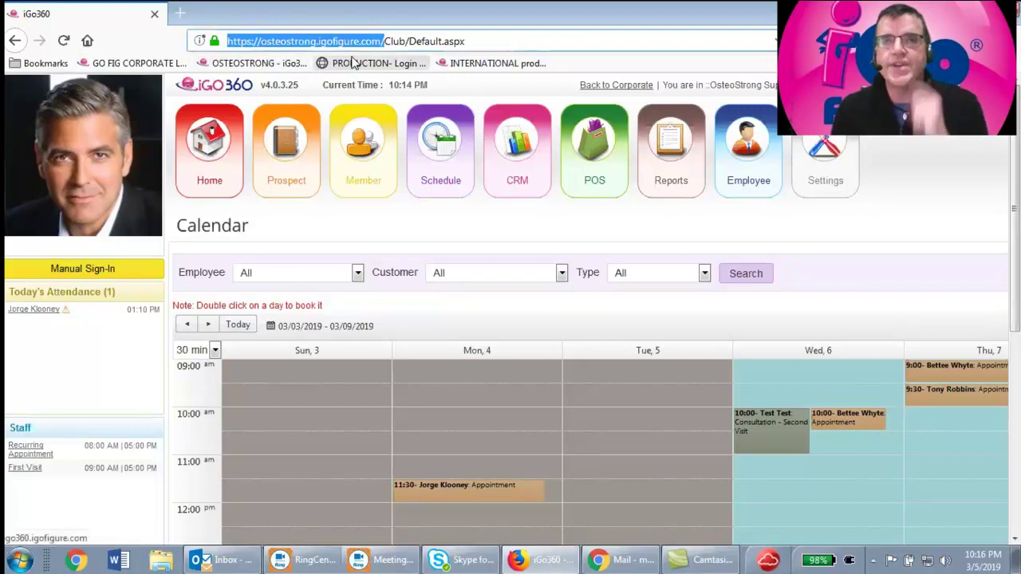
mouse_move(363, 160)
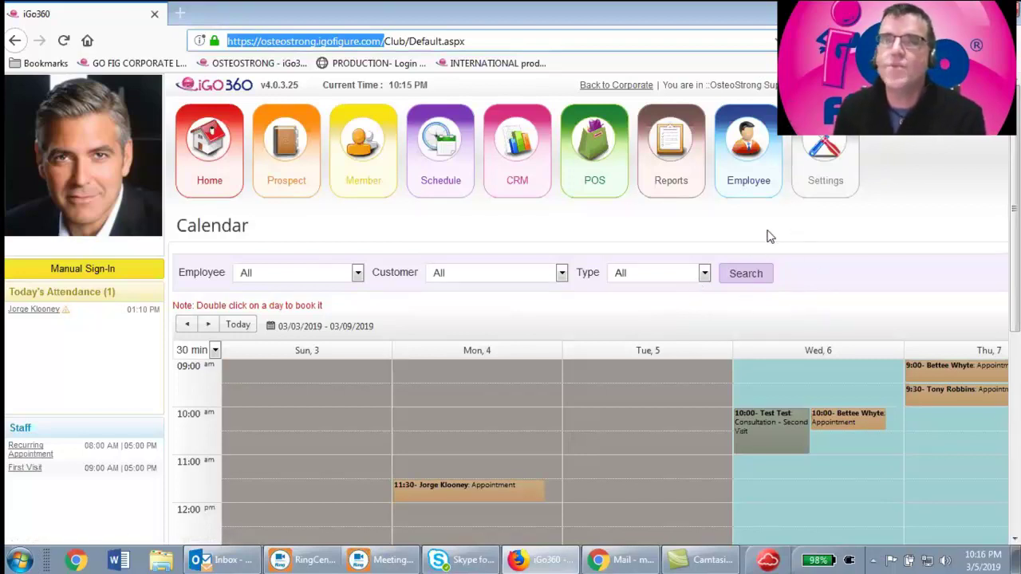
mouse_move(644, 196)
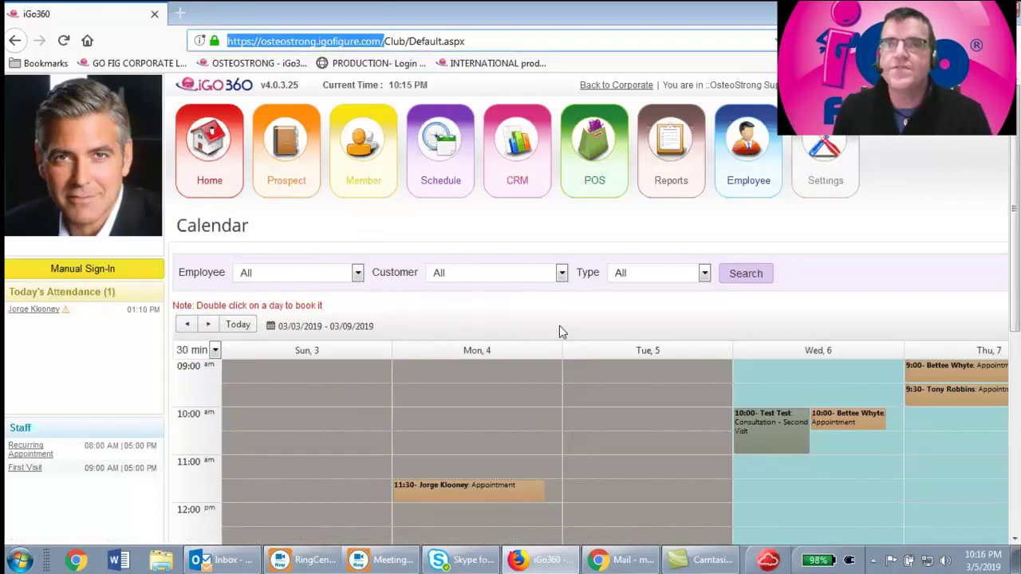
mouse_move(686, 151)
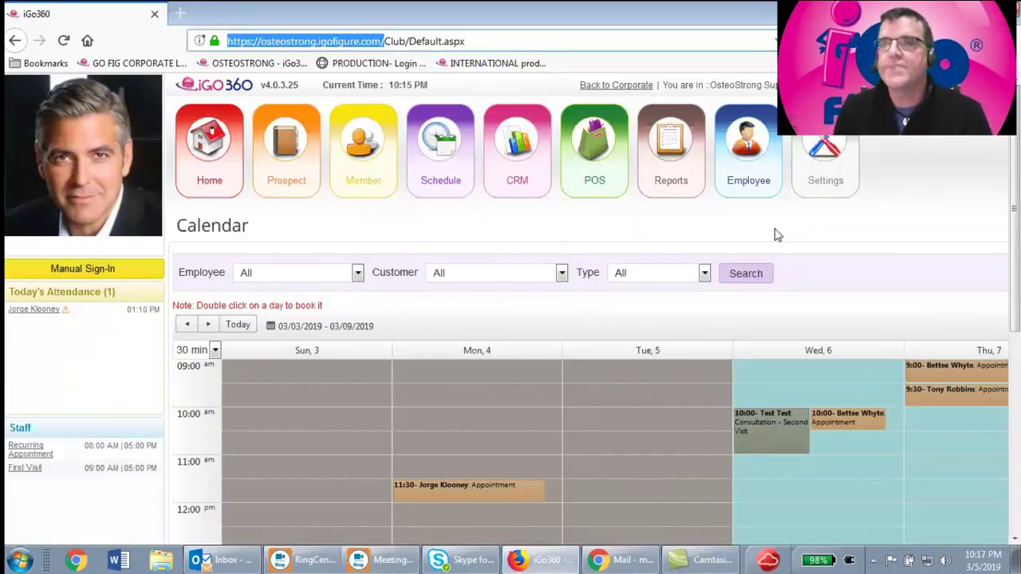
mouse_move(851, 177)
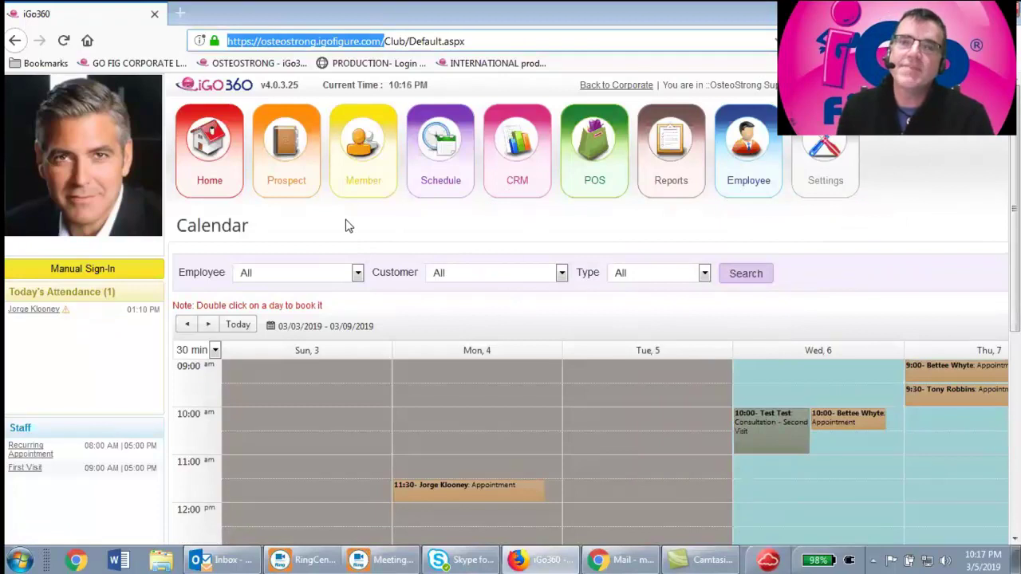
mouse_move(458, 194)
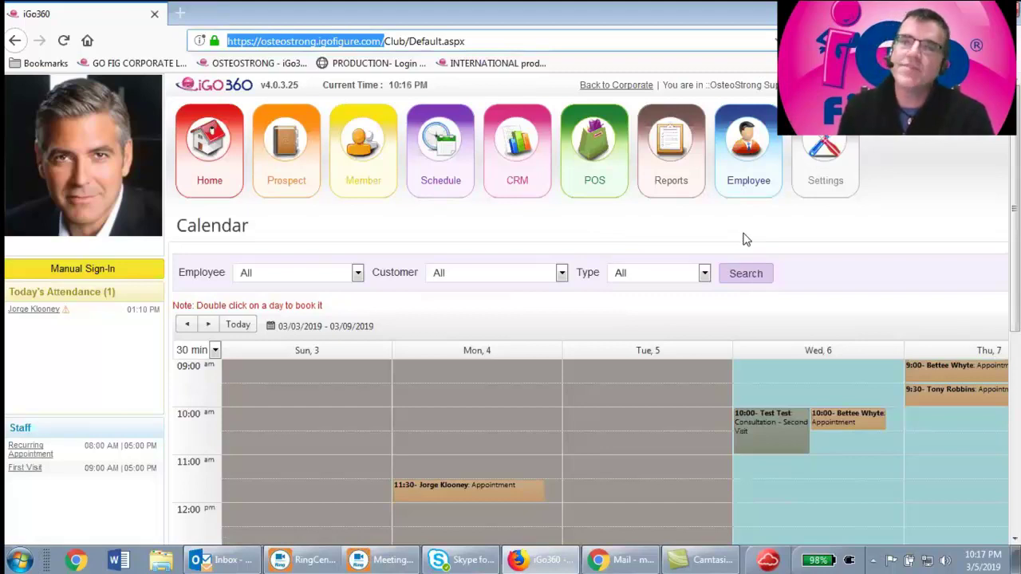
mouse_move(738, 192)
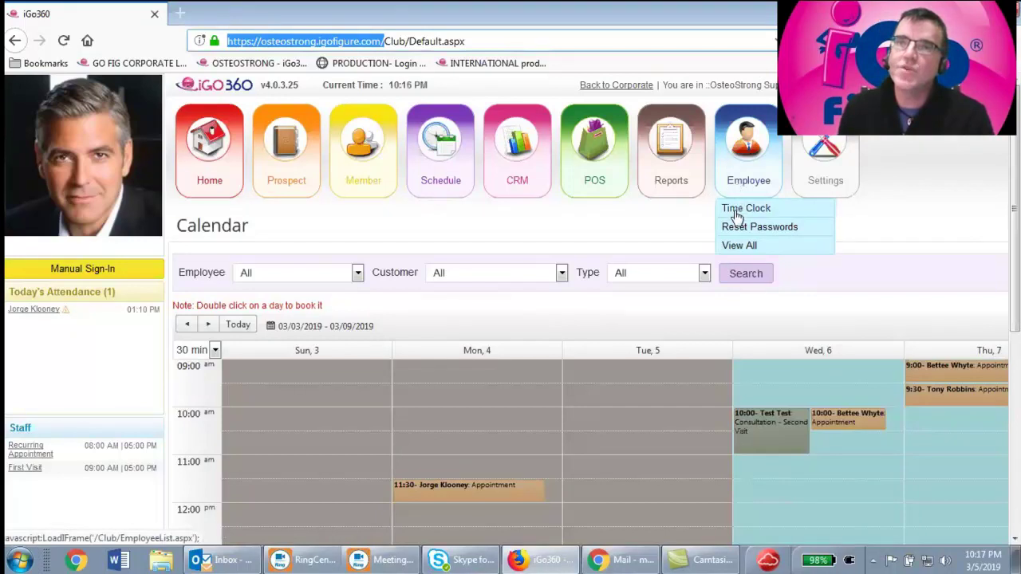
Clock the selected employee out in Time Clock, then return to the appointment calendar
left_click(742, 215)
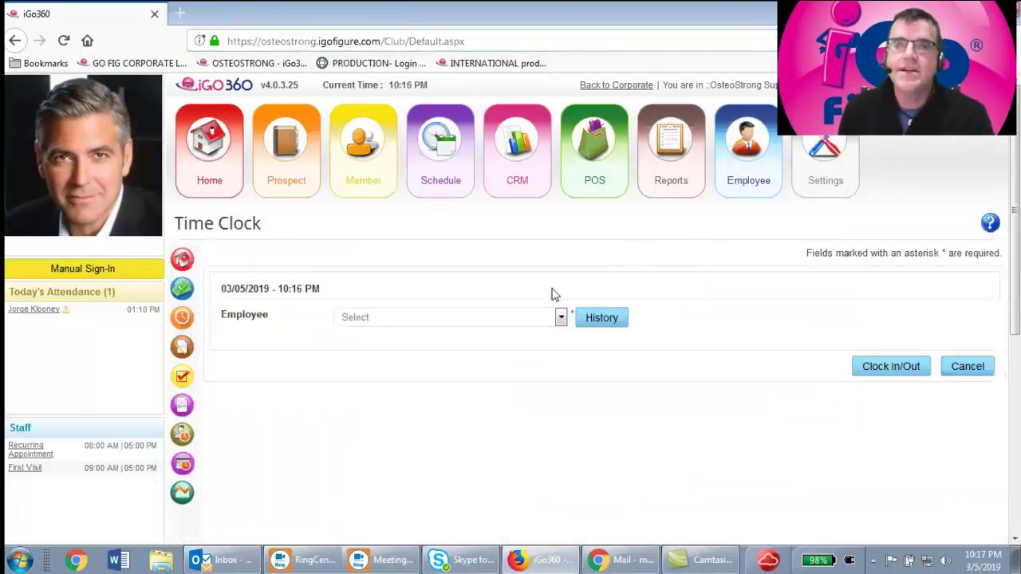
left_click(562, 317)
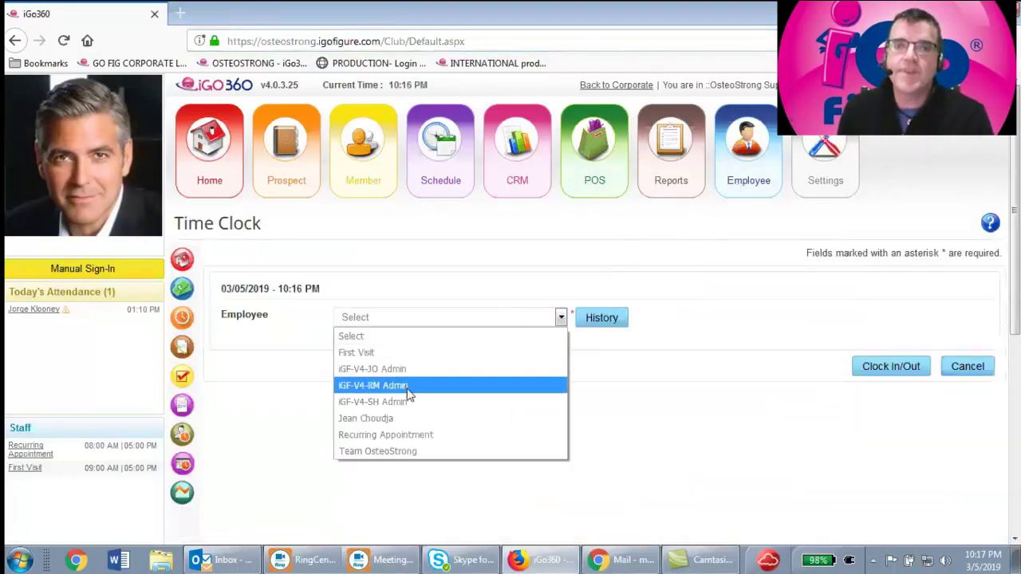
key("Escape")
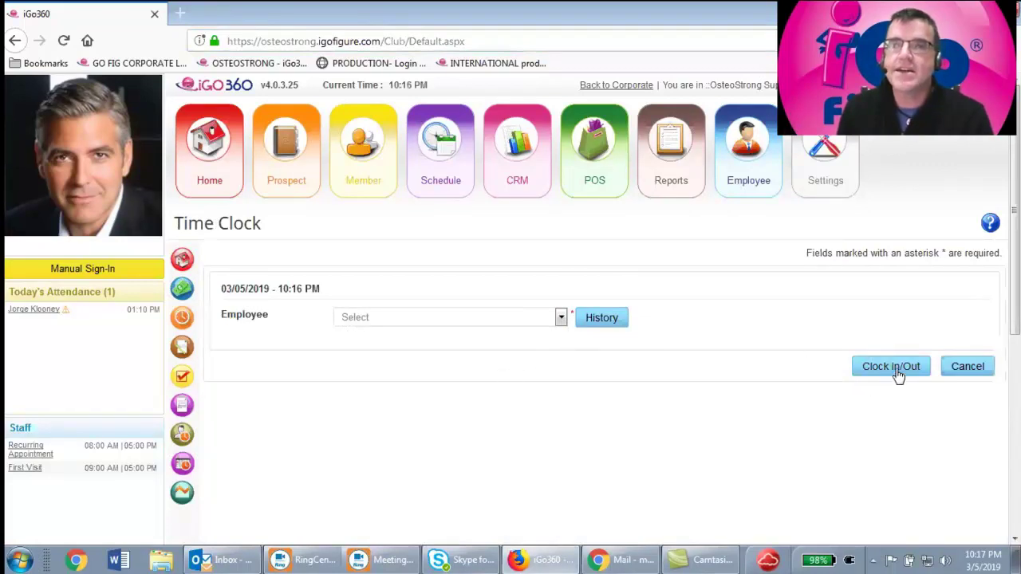
left_click(899, 372)
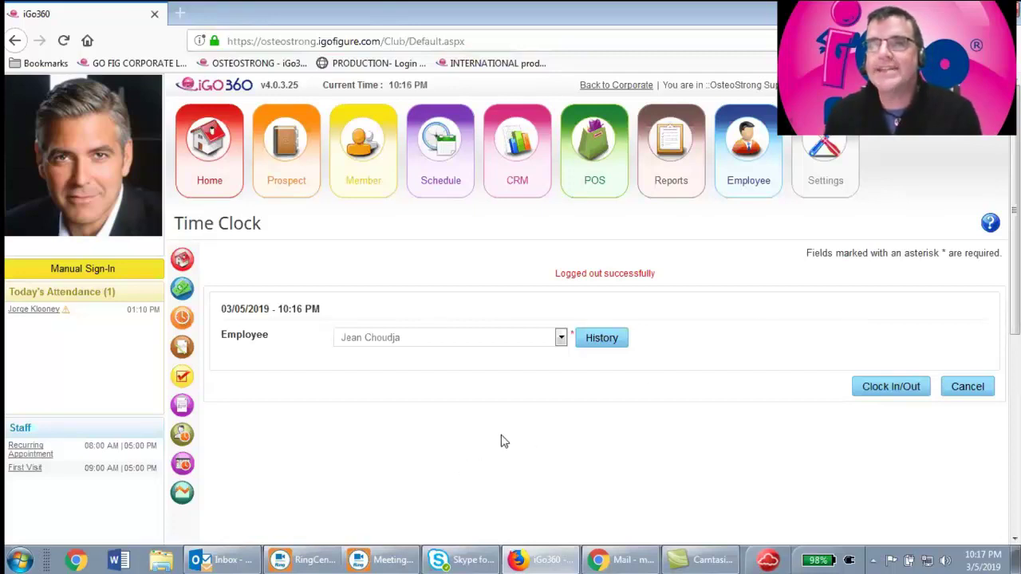
left_click(427, 174)
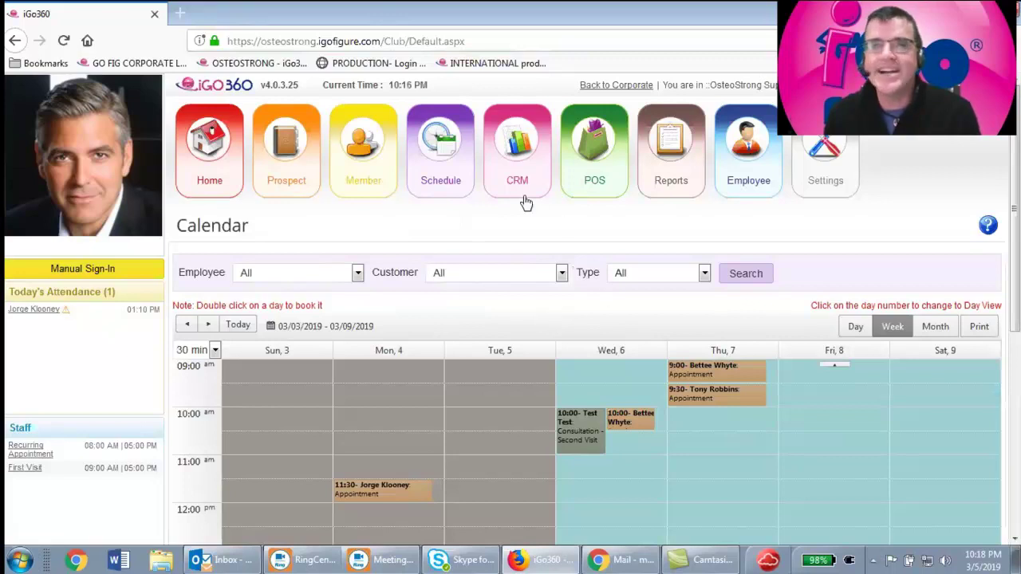
Browse month view to April and back, then weekly view back to 3/3–3/9
mouse_move(451, 152)
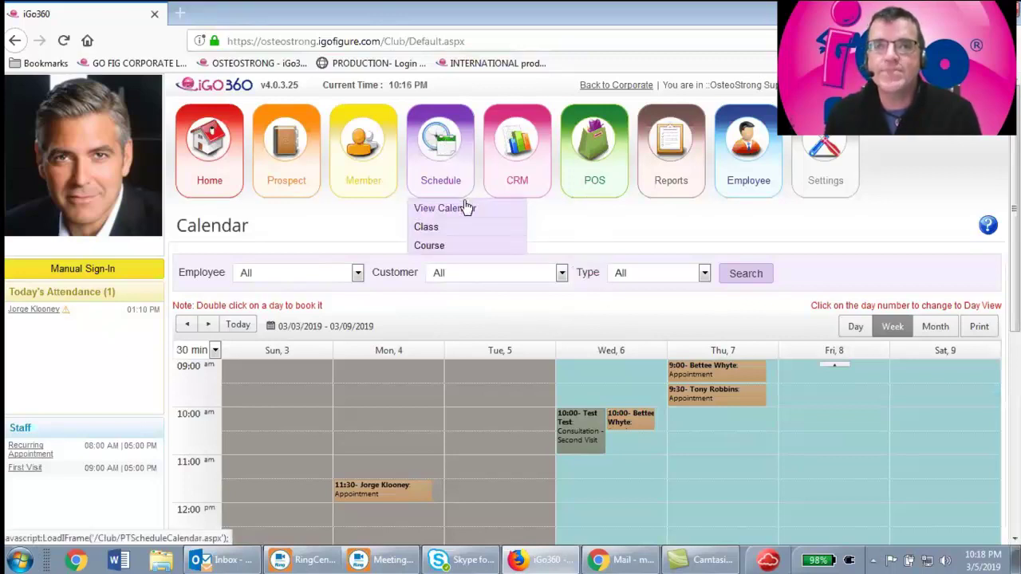
scroll(599, 336, "down", 3)
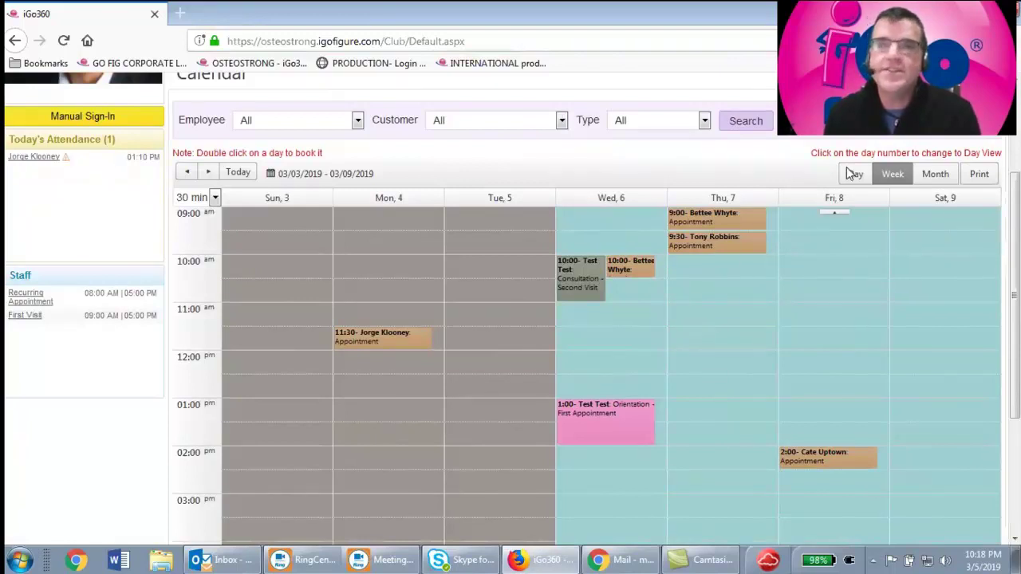
left_click(939, 179)
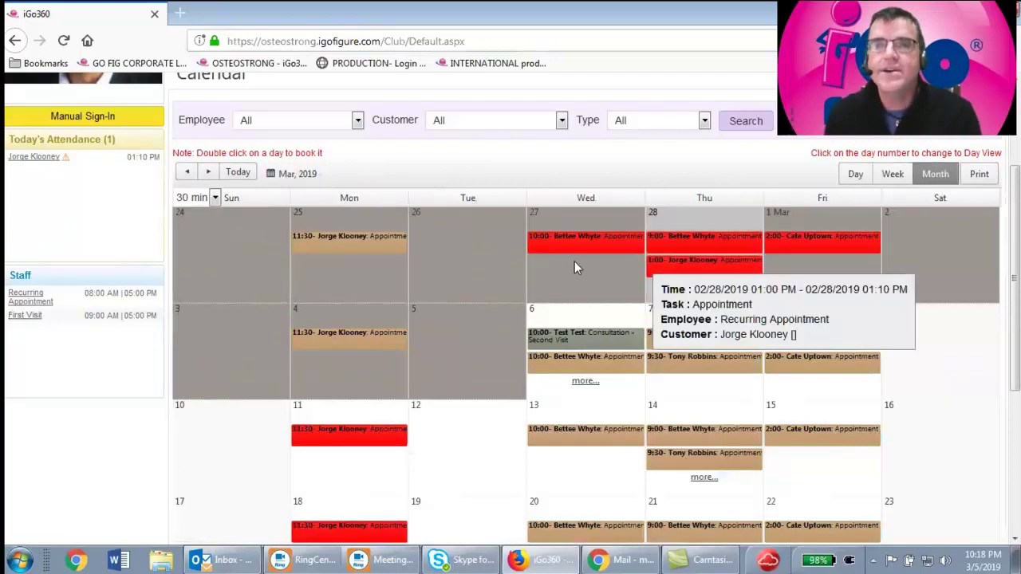
left_click(209, 173)
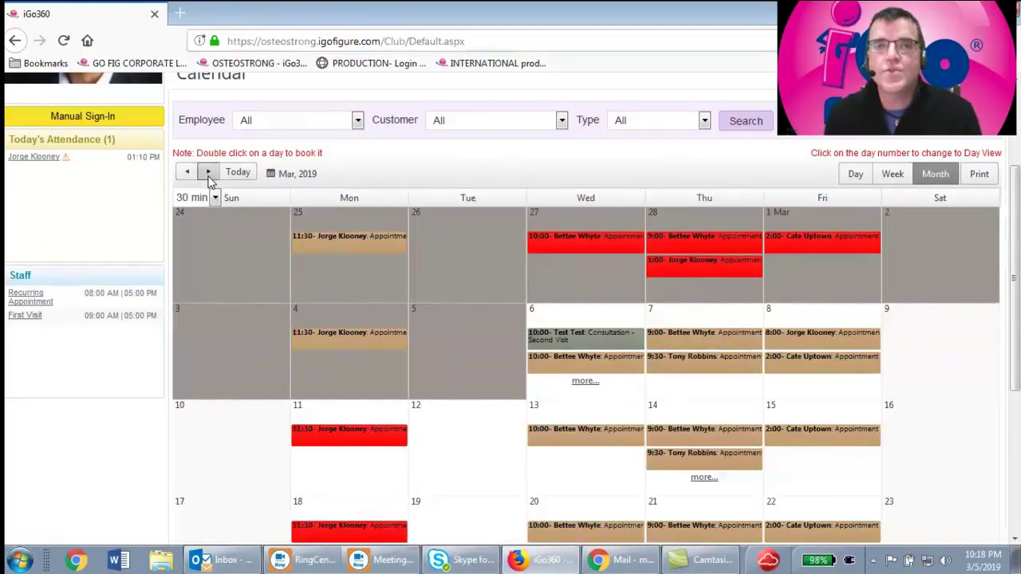
left_click(189, 174)
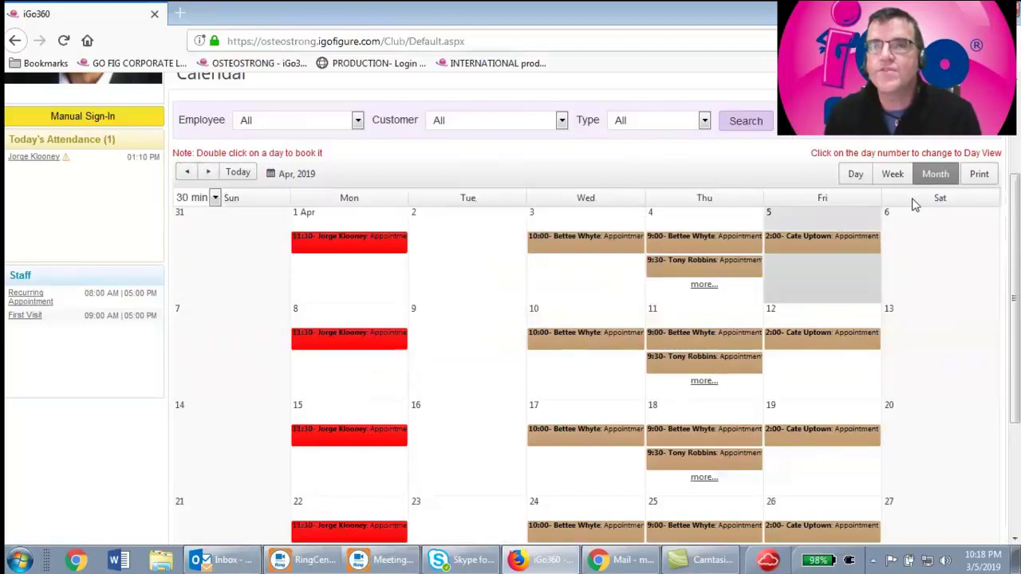
left_click(902, 175)
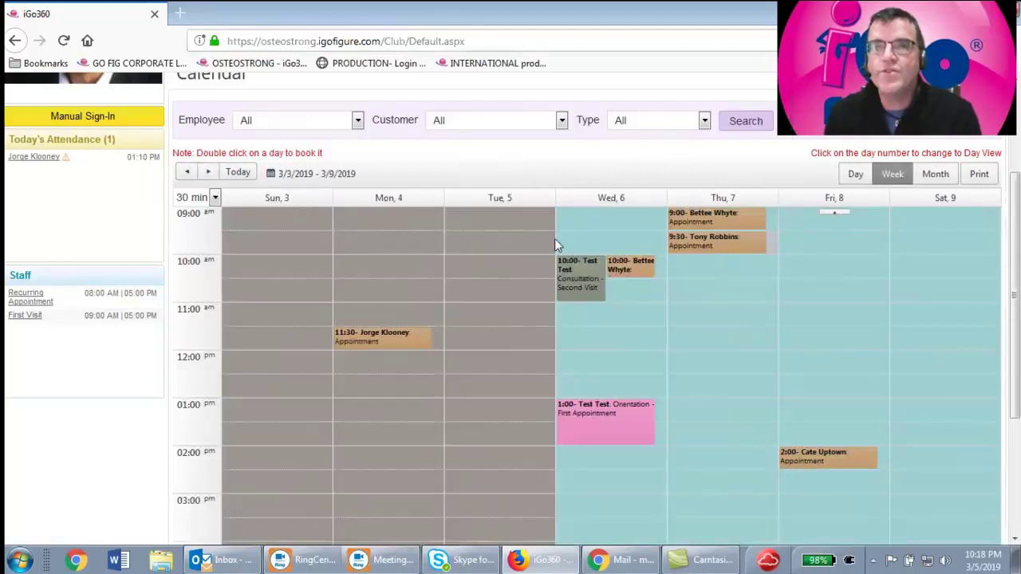
left_click(209, 173)
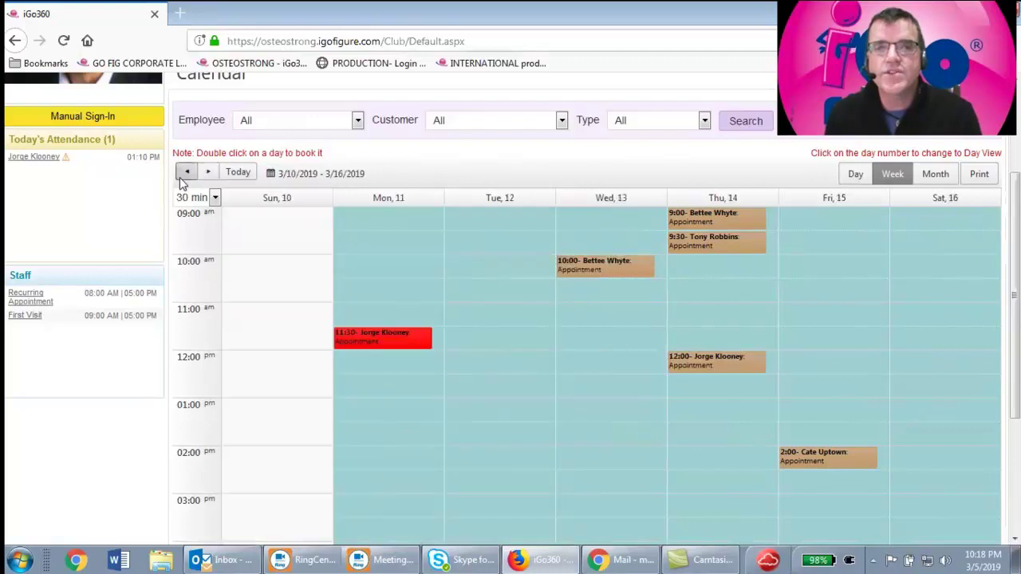
left_click(185, 173)
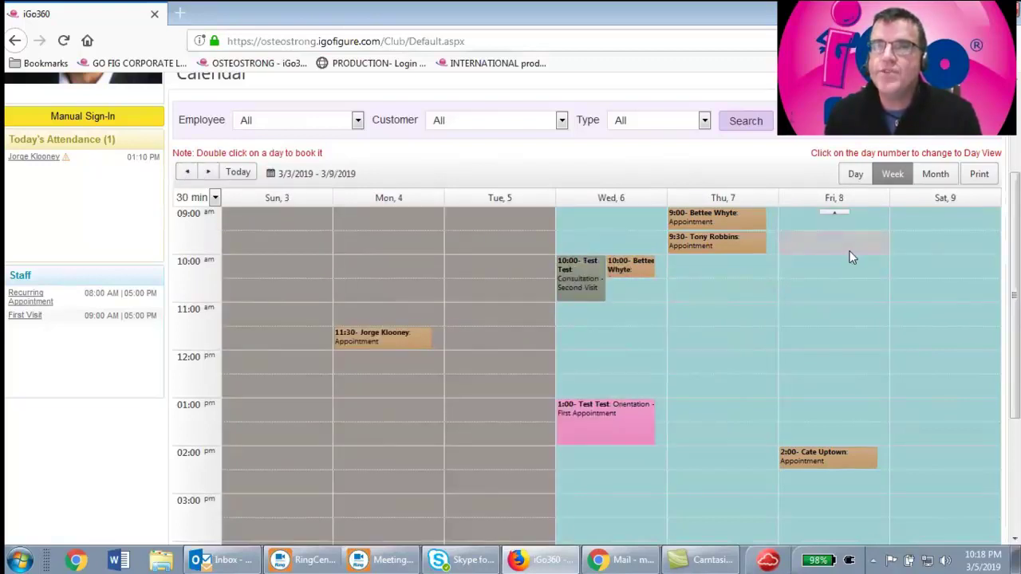
Go from Thursday, March 7 day view through March month view to the 3/10–3/16 week
left_click(723, 199)
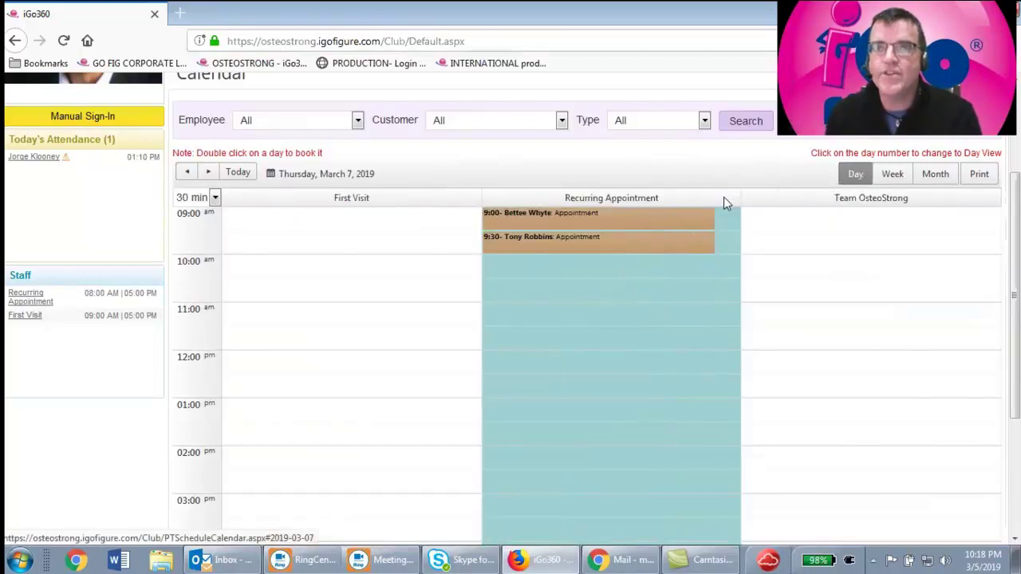
left_click(935, 177)
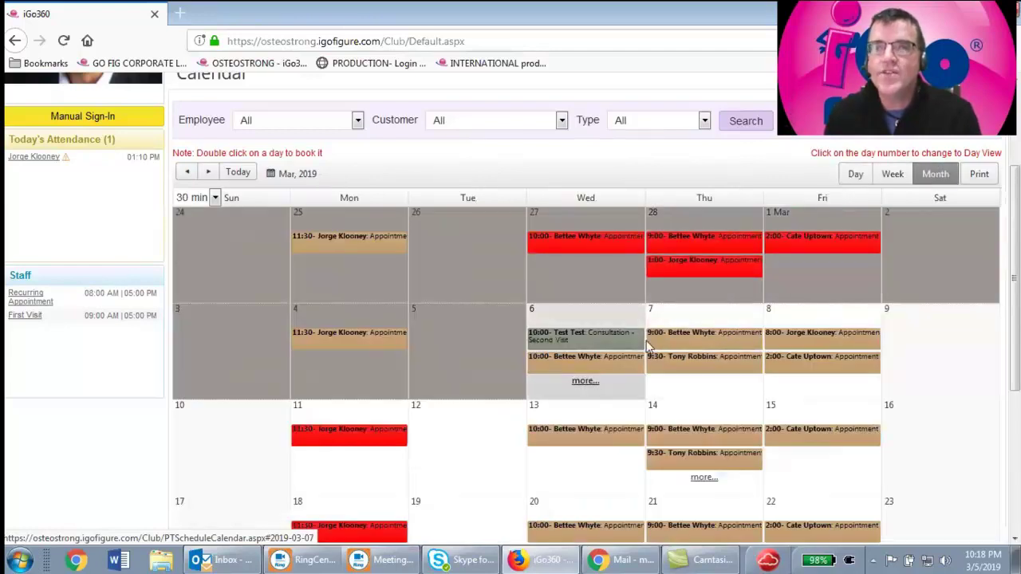
left_click(653, 407)
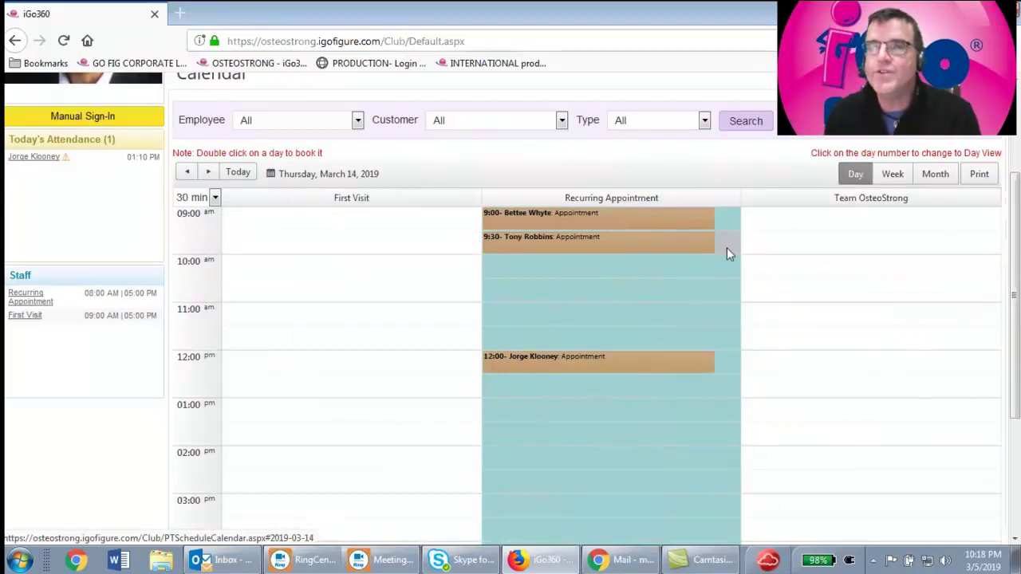
left_click(893, 177)
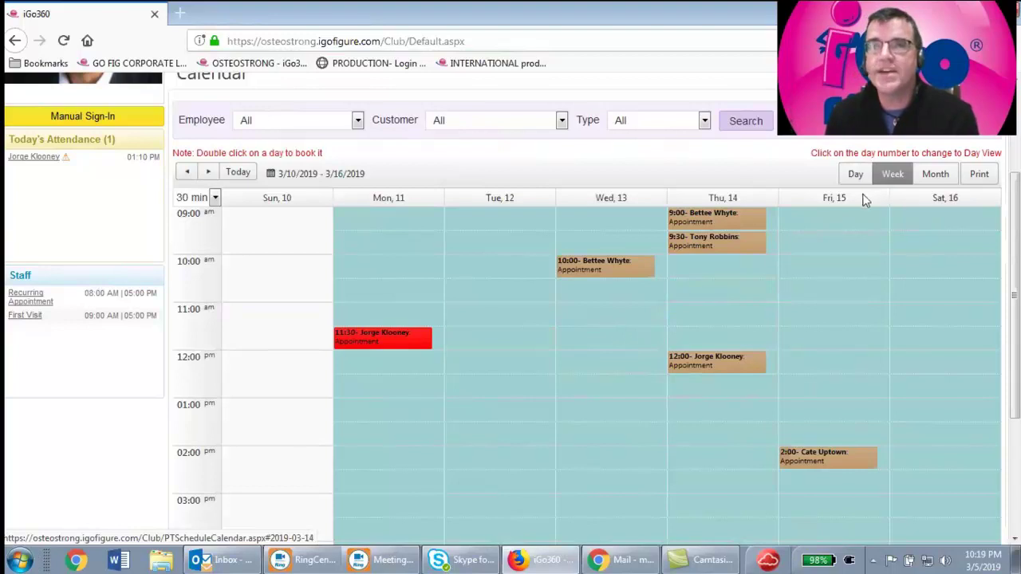
Return to Thursday, March 7 and start a booking in the 10:00 First Visit slot
left_click(187, 172)
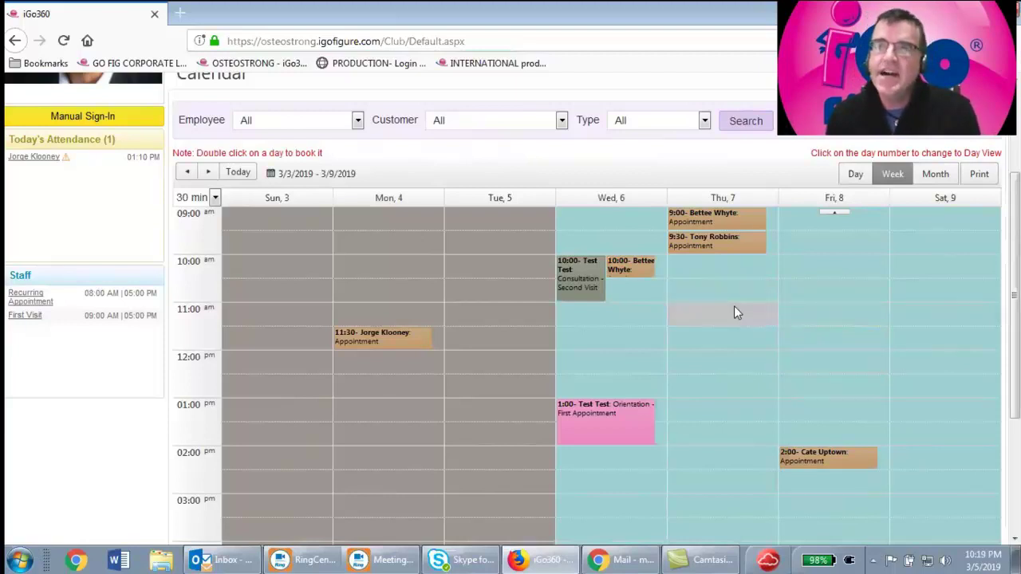
left_click(721, 199)
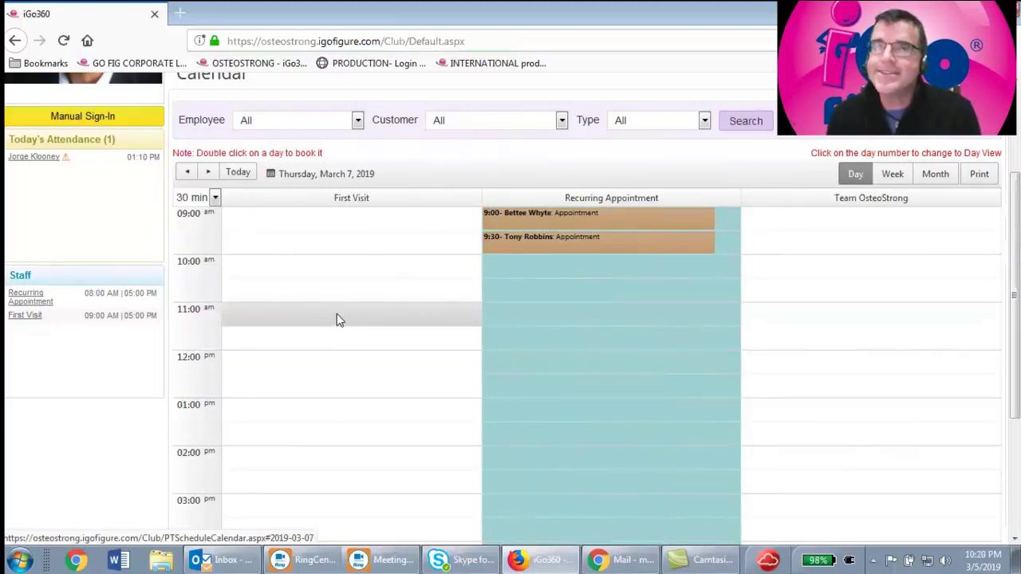
double_click(267, 265)
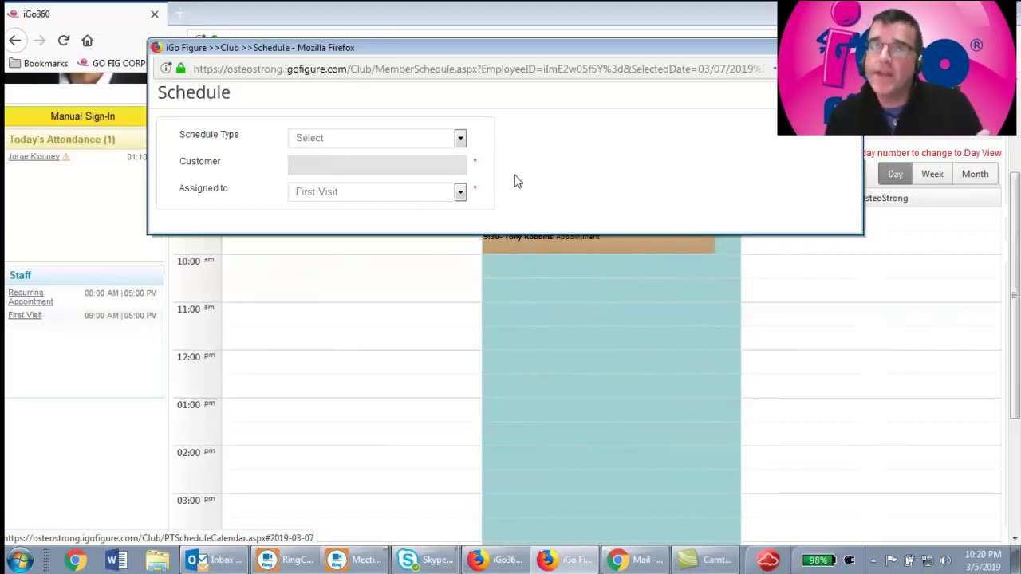
Set the Schedule Type to New Prospect Task
left_click(461, 140)
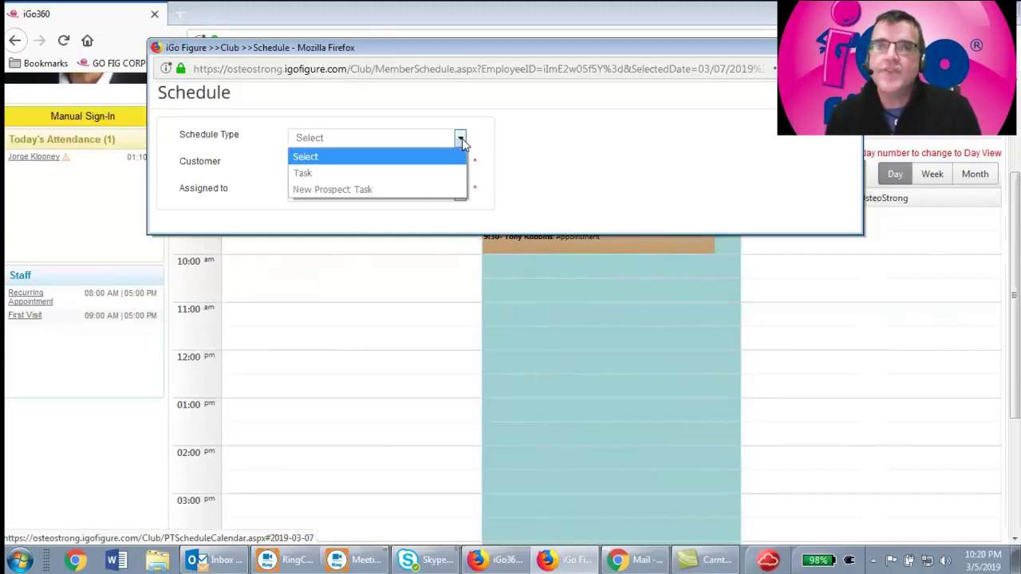
left_click(402, 179)
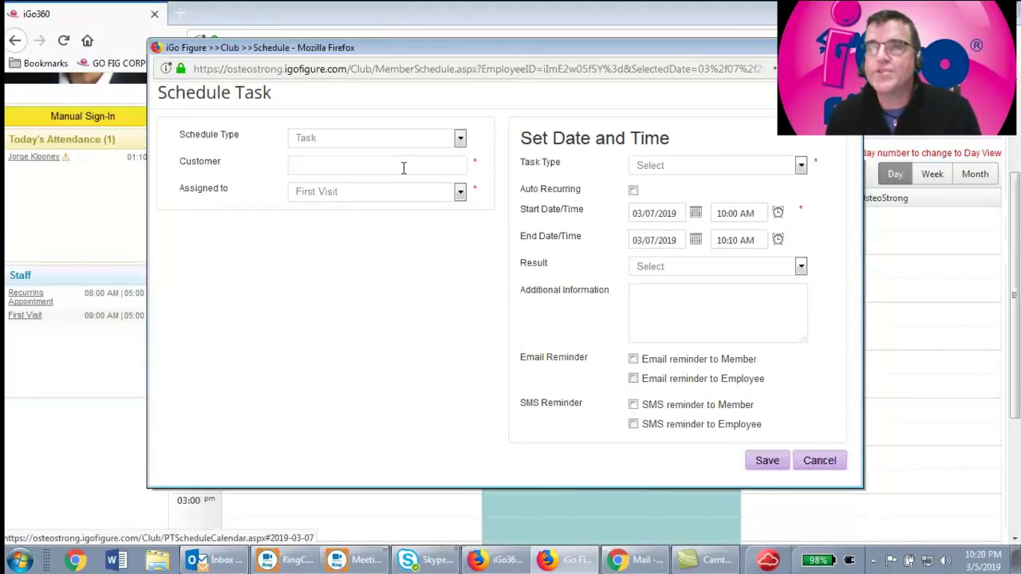
left_click(460, 140)
left_click(413, 189)
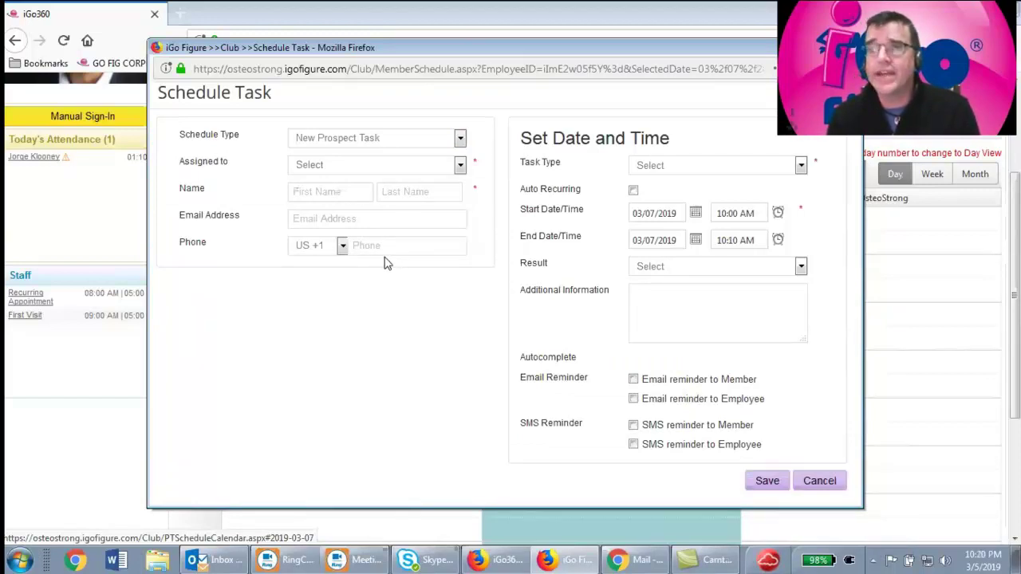
Enter the prospect's first name, last name, e-mail address and phone number
left_click(324, 191)
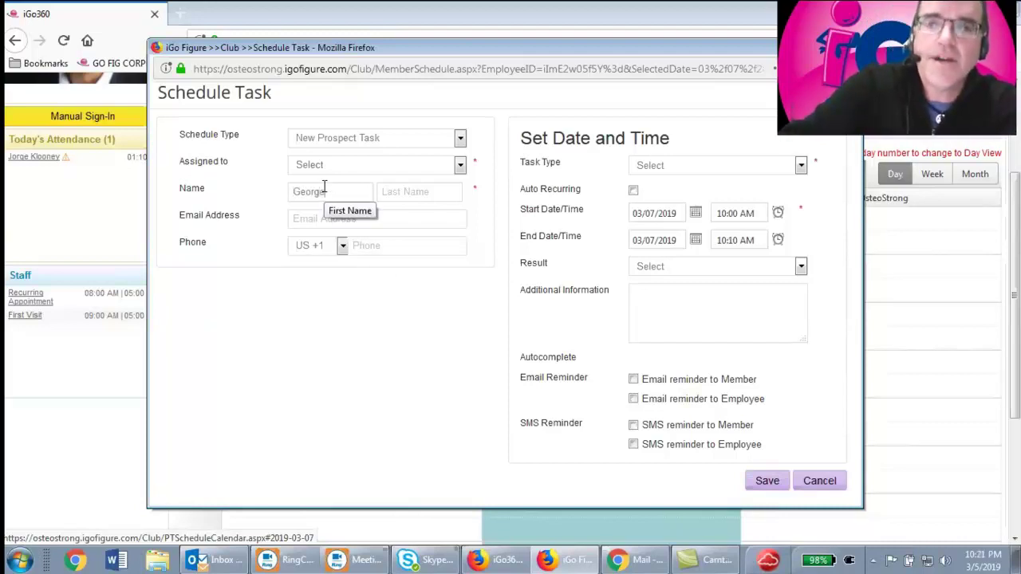
key("Tab")
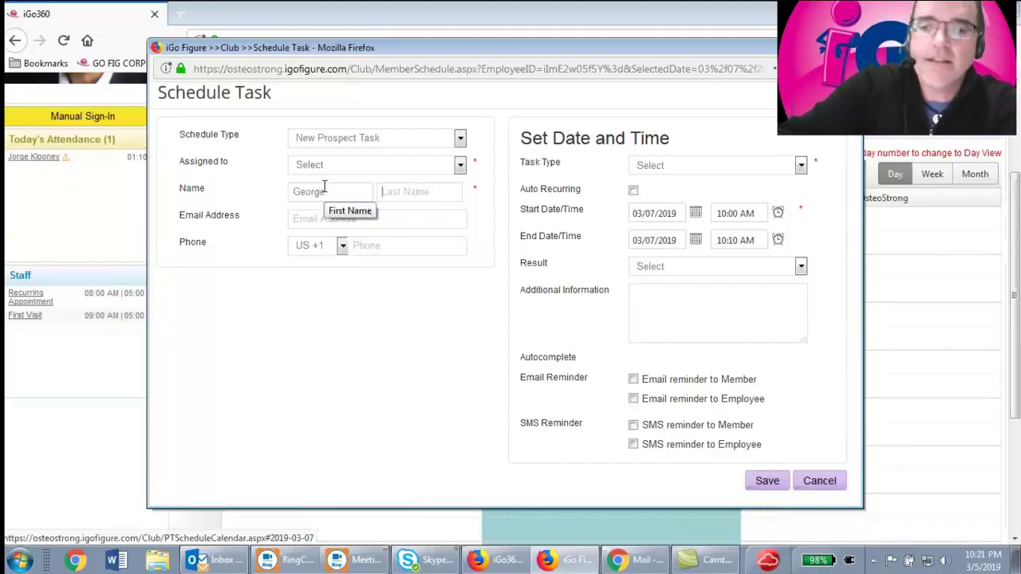
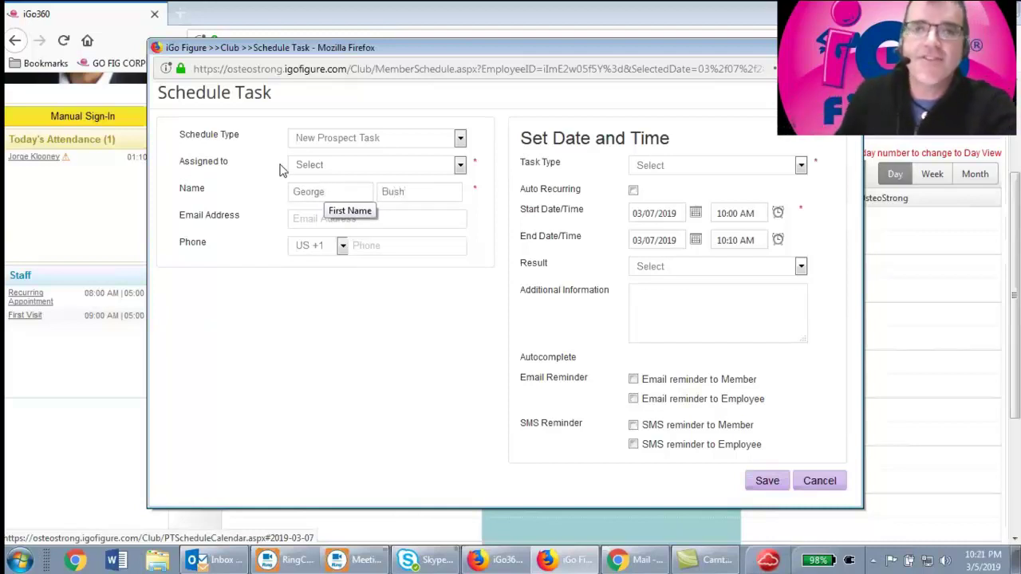
key("Tab")
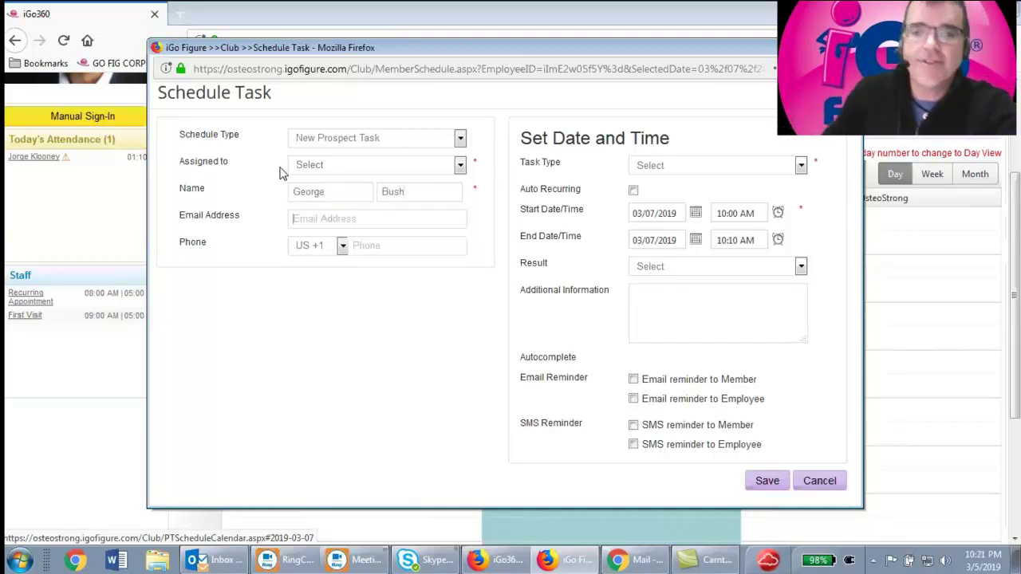
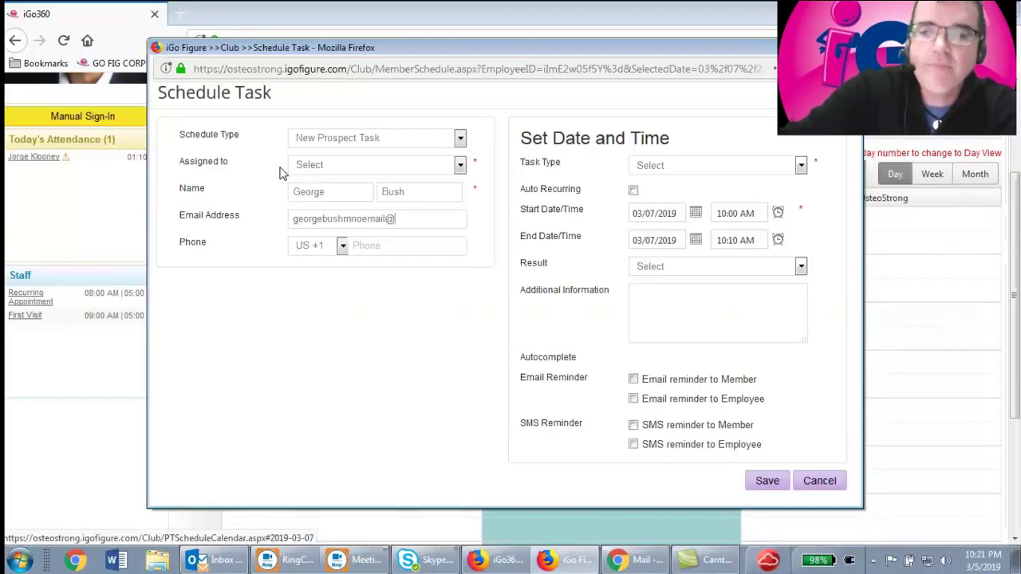
key("Tab")
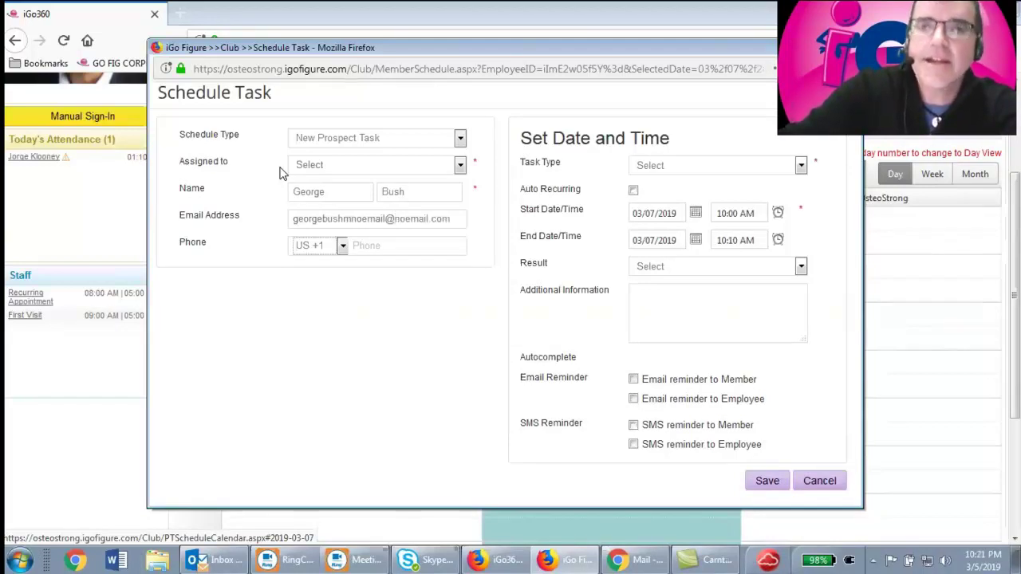
left_click(395, 248)
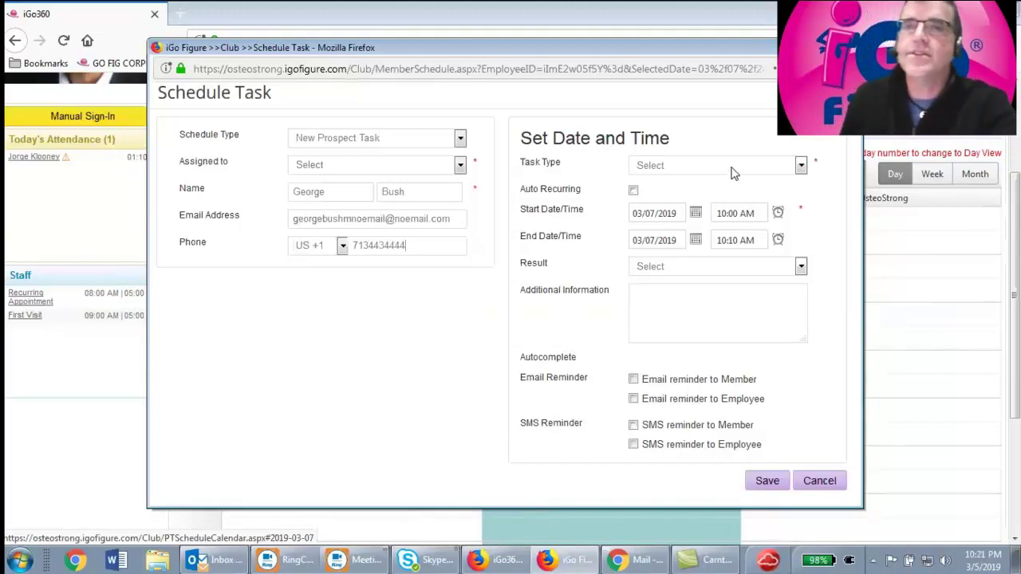
left_click(734, 168)
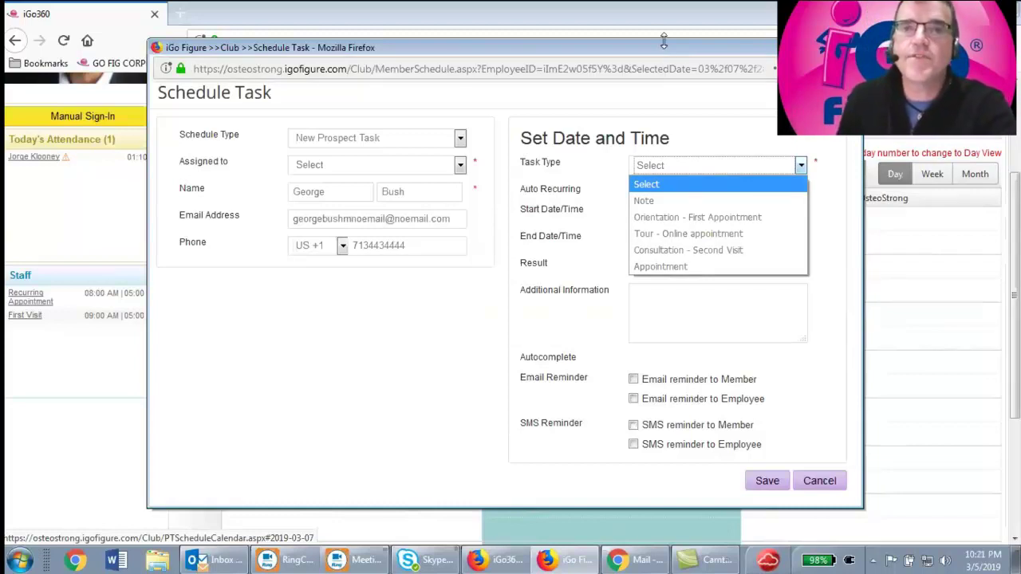
Set the Task Type to Orientation - First Appointment, 10:00–11:00 AM on 03/07/2019
left_click_drag(662, 40, 667, 128)
left_click(685, 249)
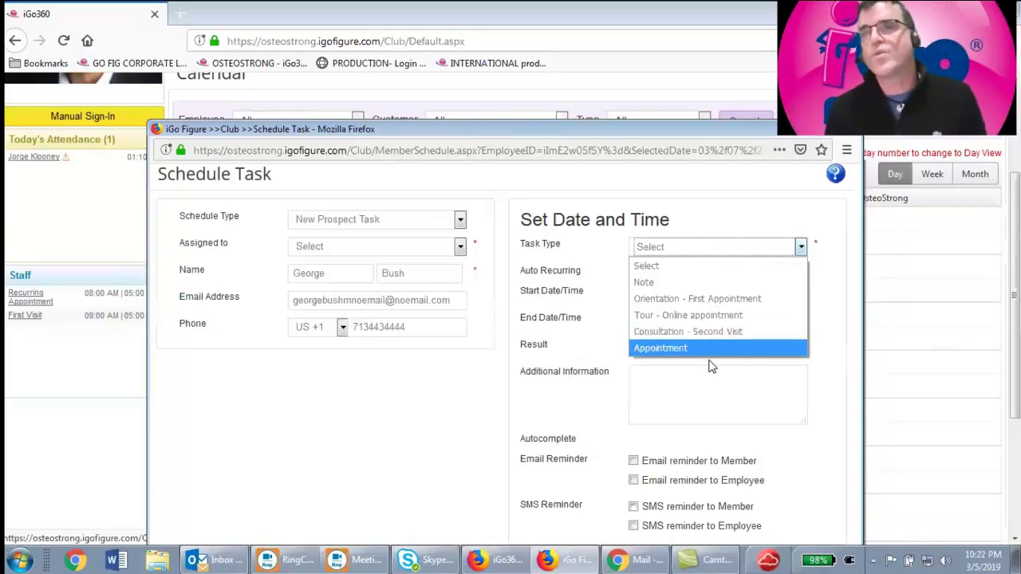
left_click(738, 300)
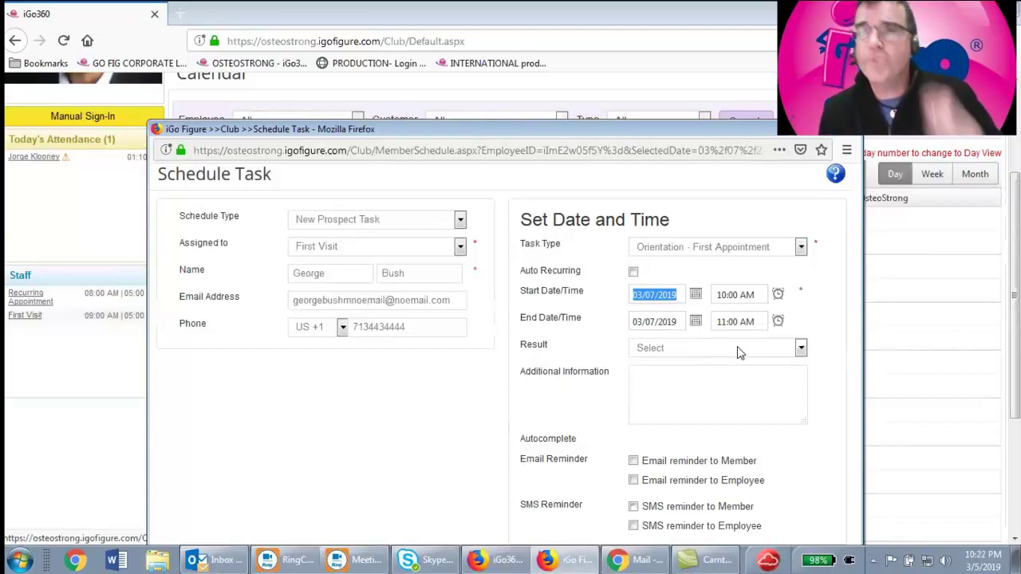
Add the note 'Has a dog named Millie', enable member email and SMS reminders, and save
left_click(687, 393)
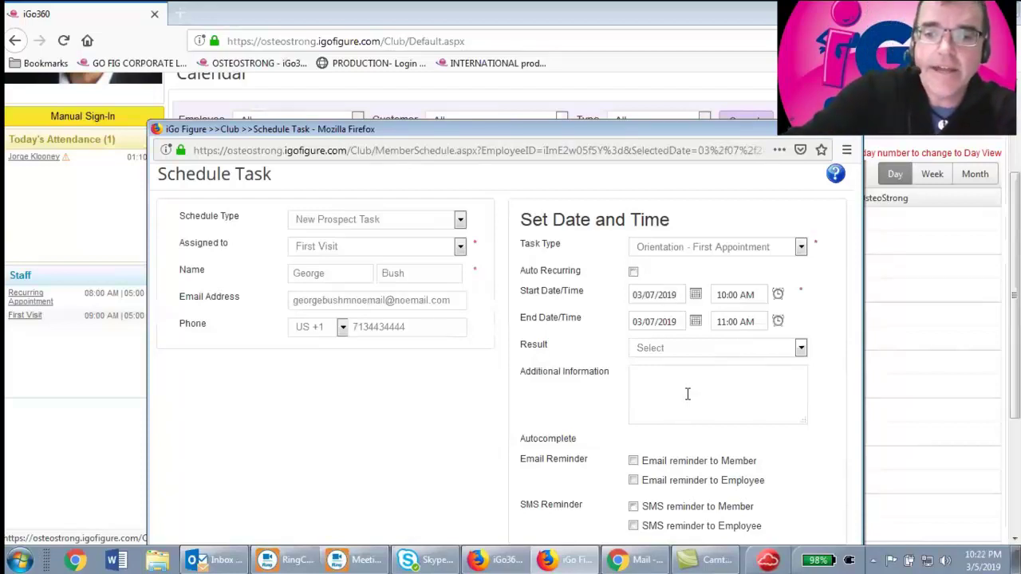
type("Has a dog named")
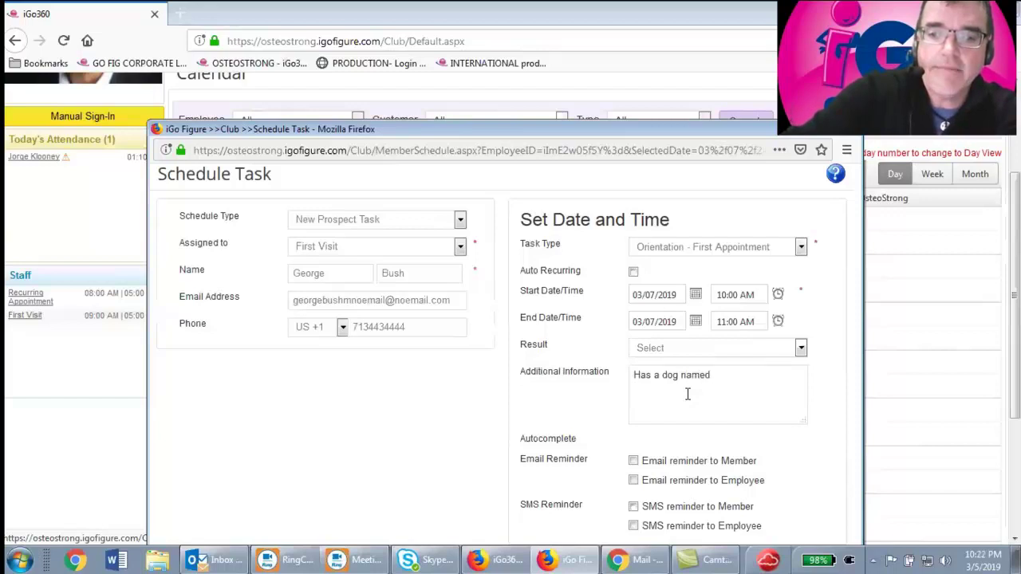
type(" Millie")
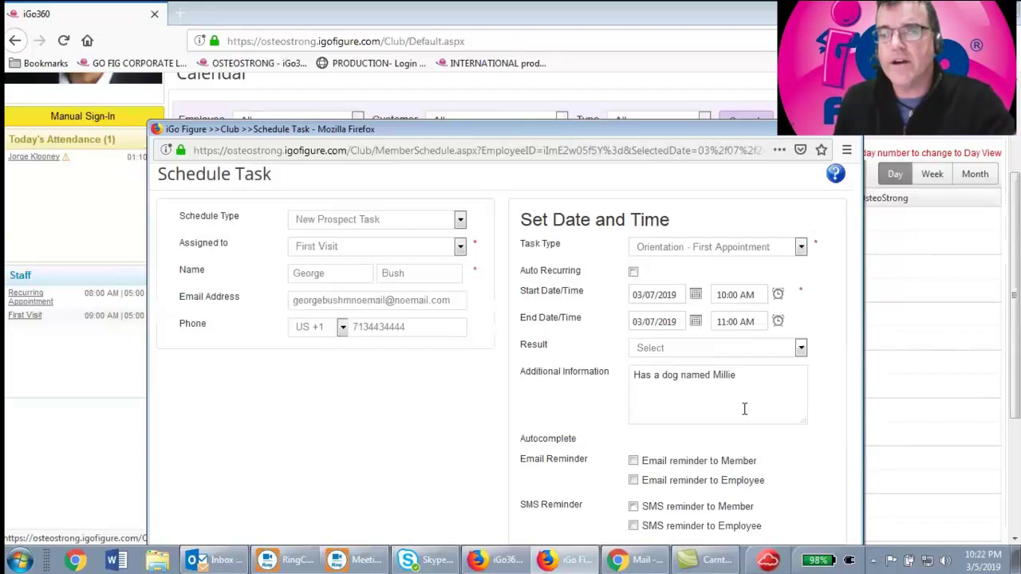
left_click(632, 461)
left_click(633, 507)
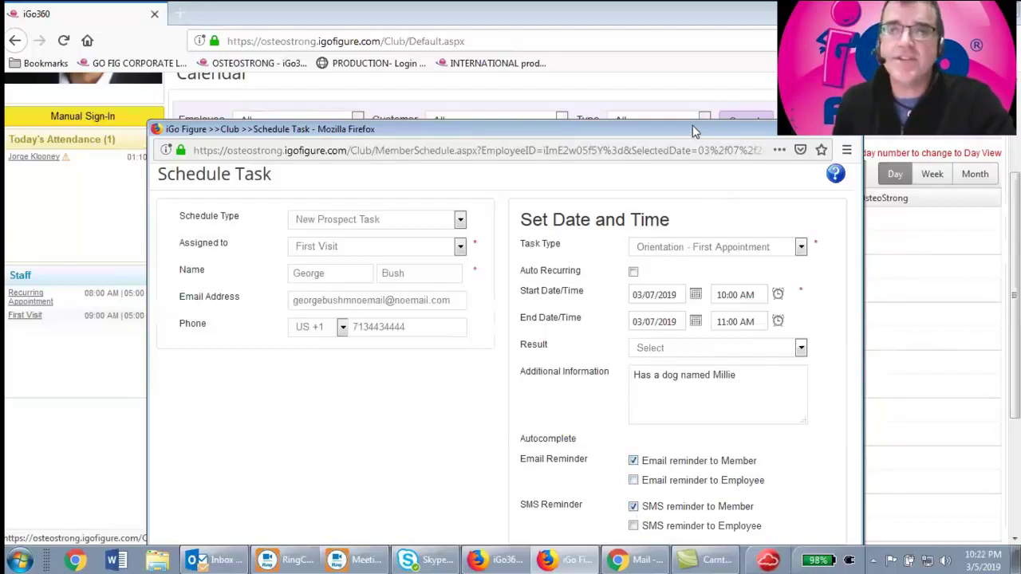
left_click_drag(693, 125, 669, 44)
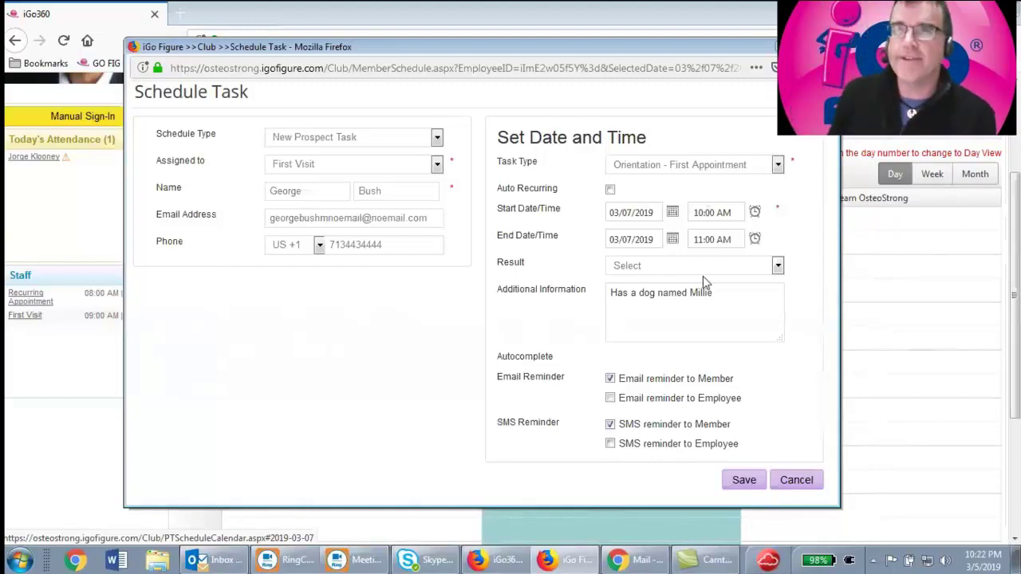
left_click(745, 481)
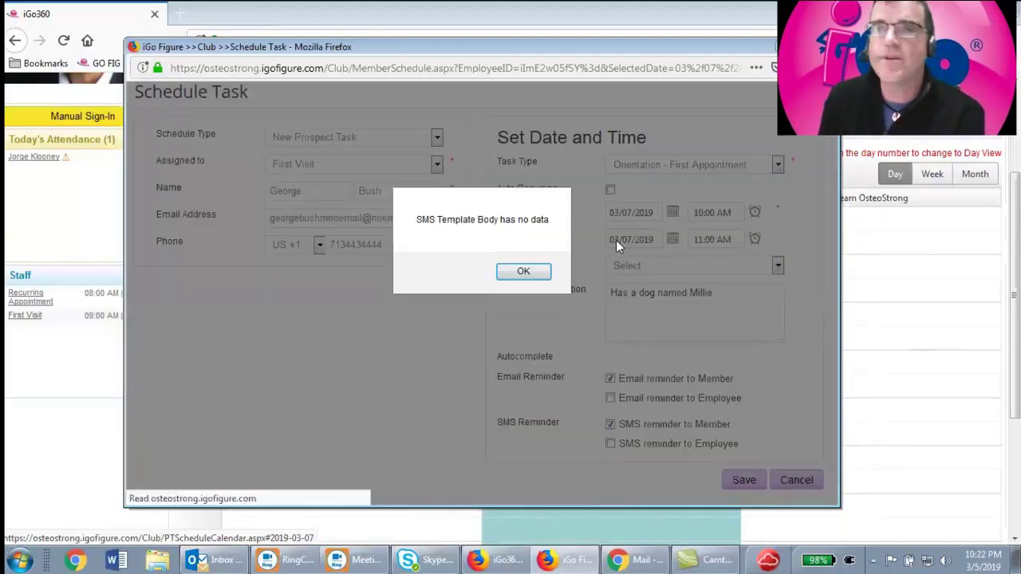
left_click(517, 276)
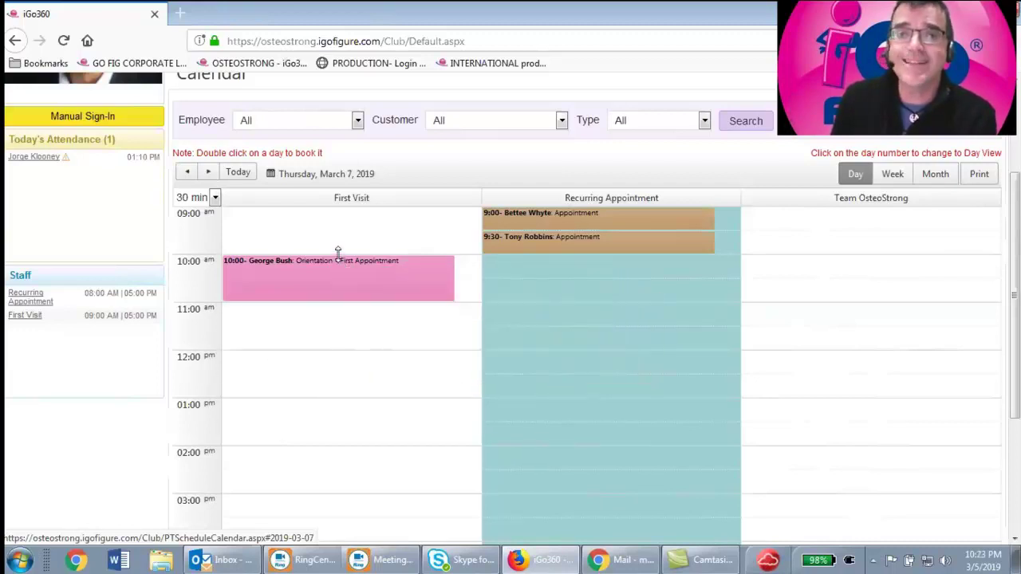
Move the orientation to 1:00 pm, shift it from Thursday to Friday, March 8, and view that day
left_click_drag(333, 261, 448, 397)
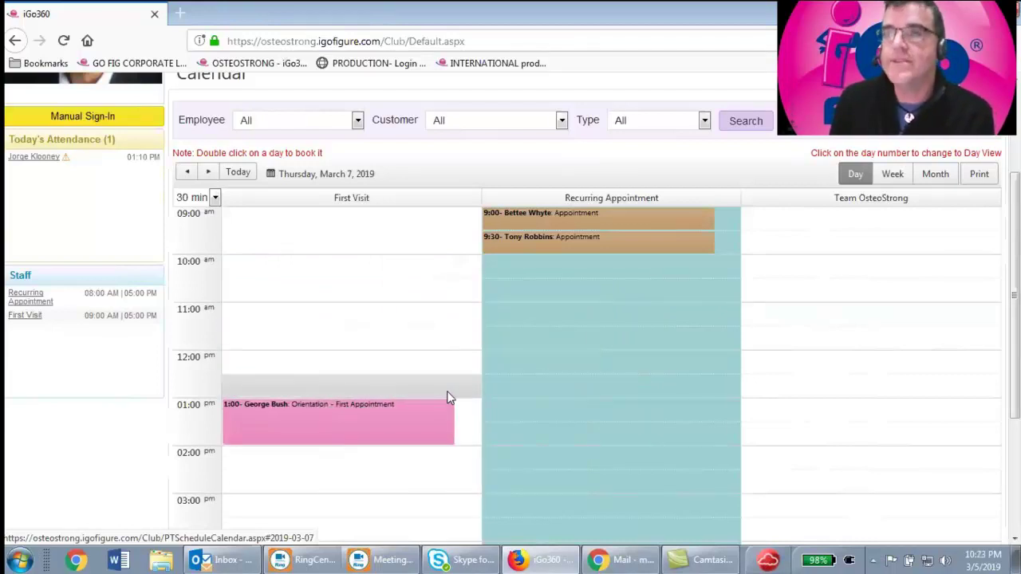
left_click(895, 175)
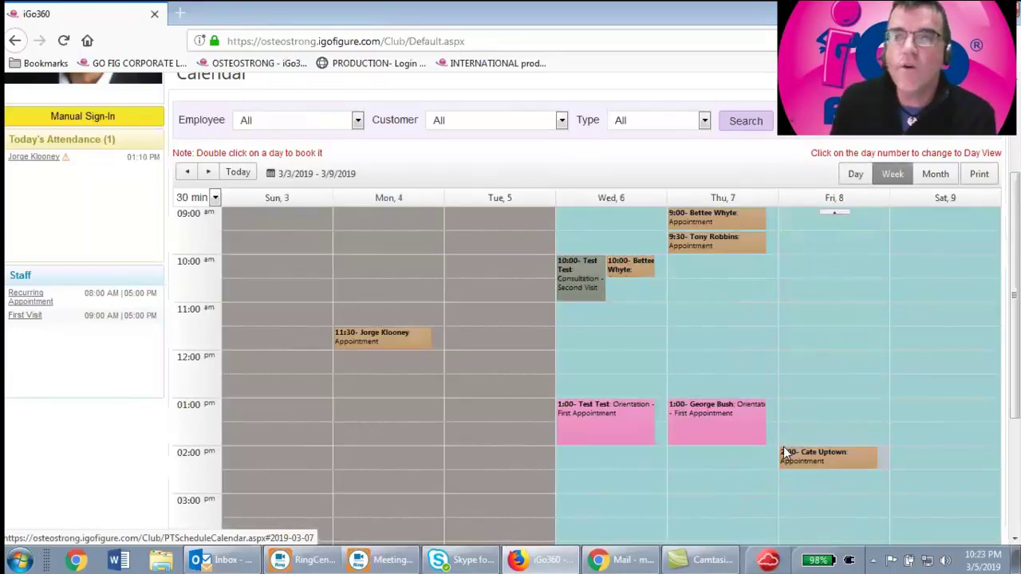
mouse_move(713, 408)
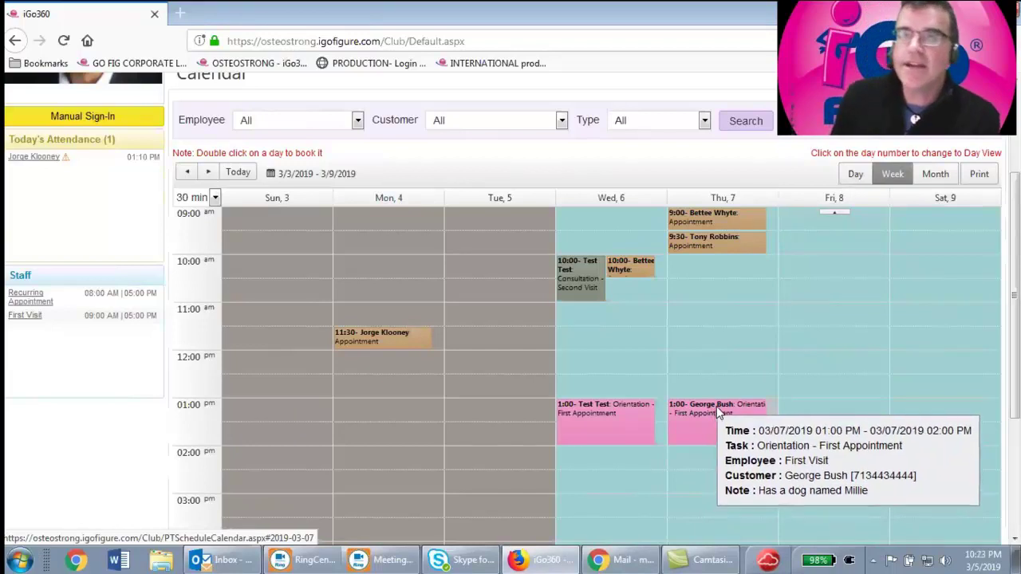
left_click_drag(718, 408, 800, 404)
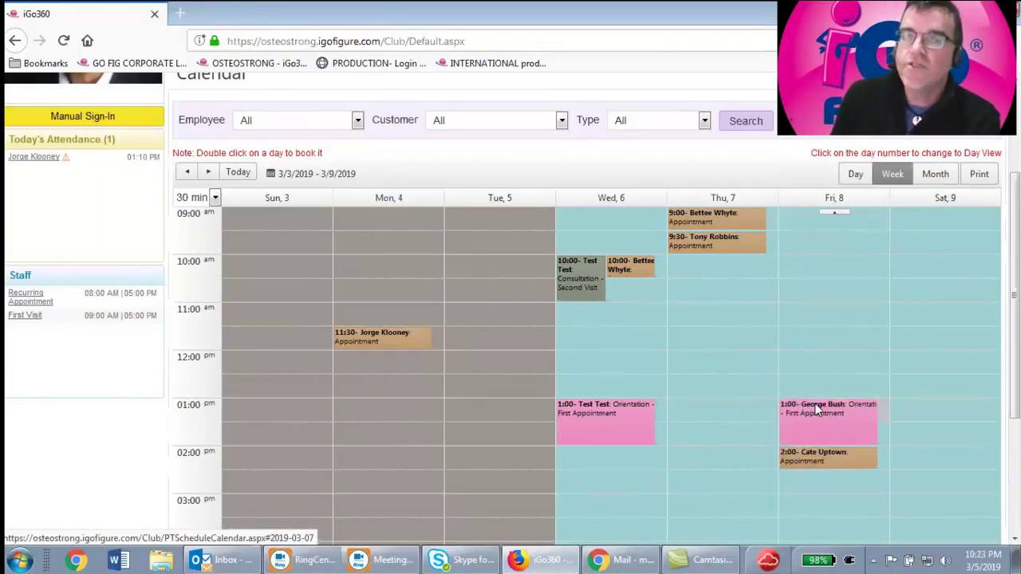
left_click(831, 200)
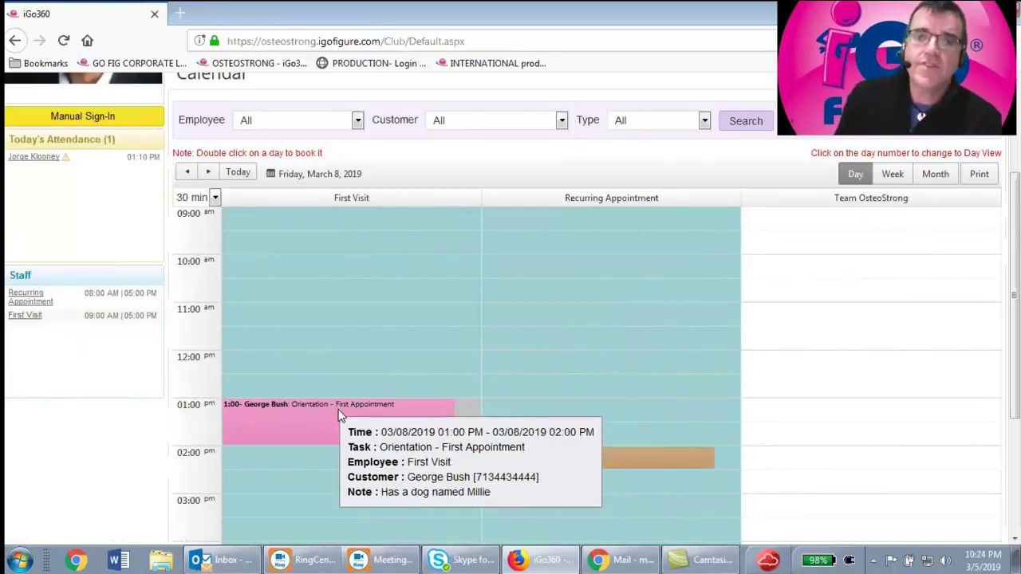
Set the Friday 1:00 pm orientation's result to Completed, save, then show March 2019
left_click(338, 411)
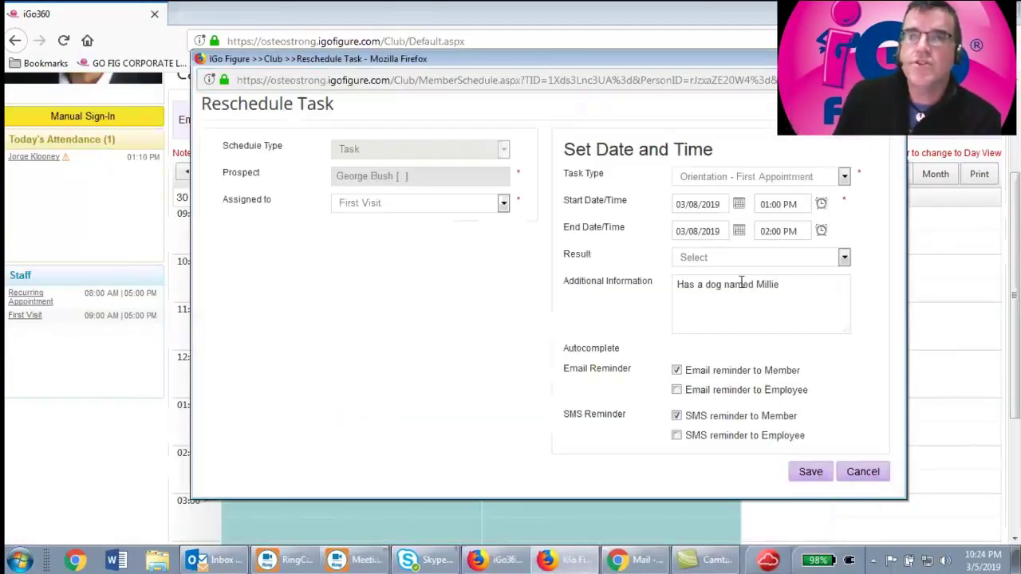
left_click(746, 260)
left_click(724, 308)
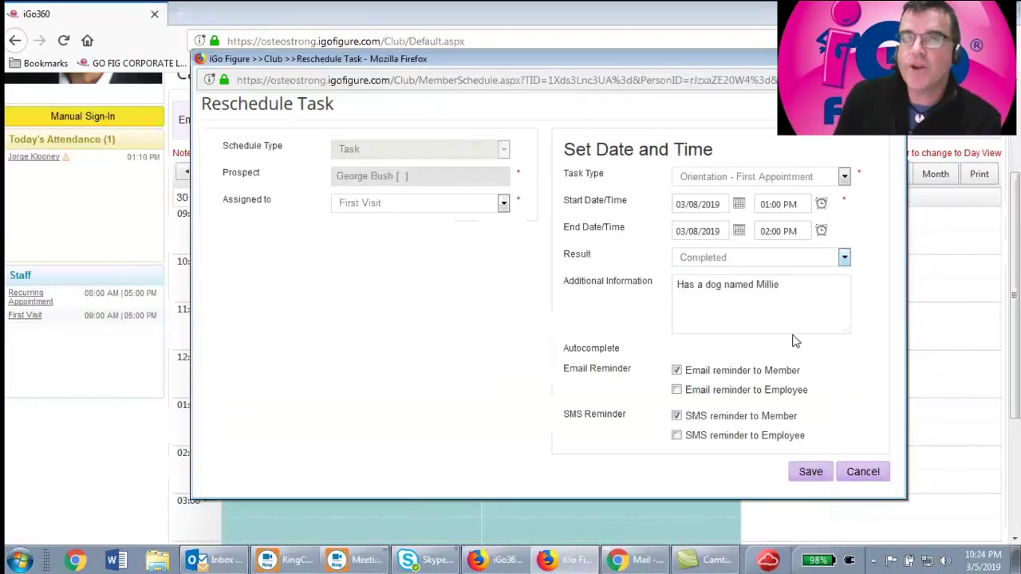
left_click(812, 473)
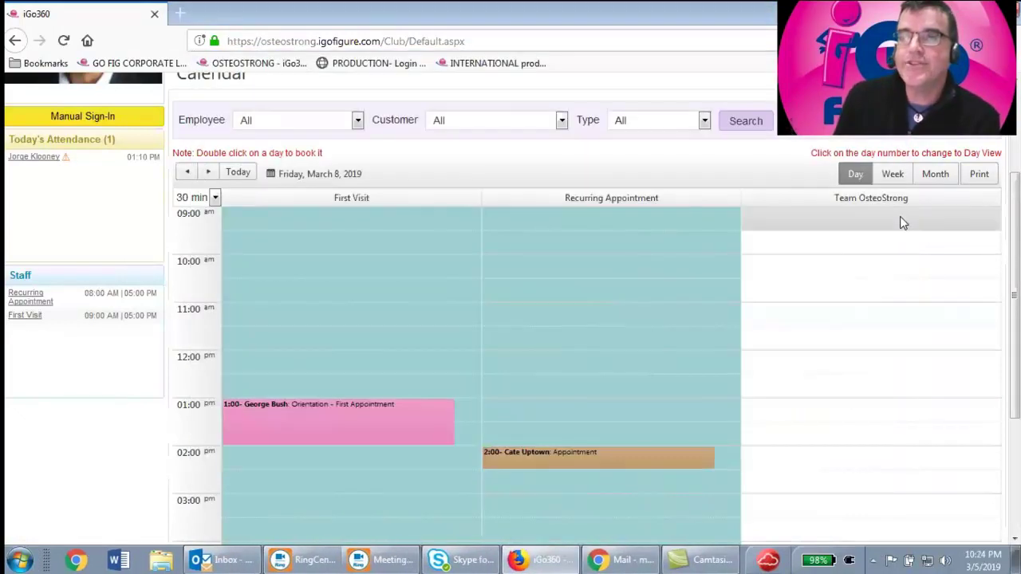
left_click(891, 174)
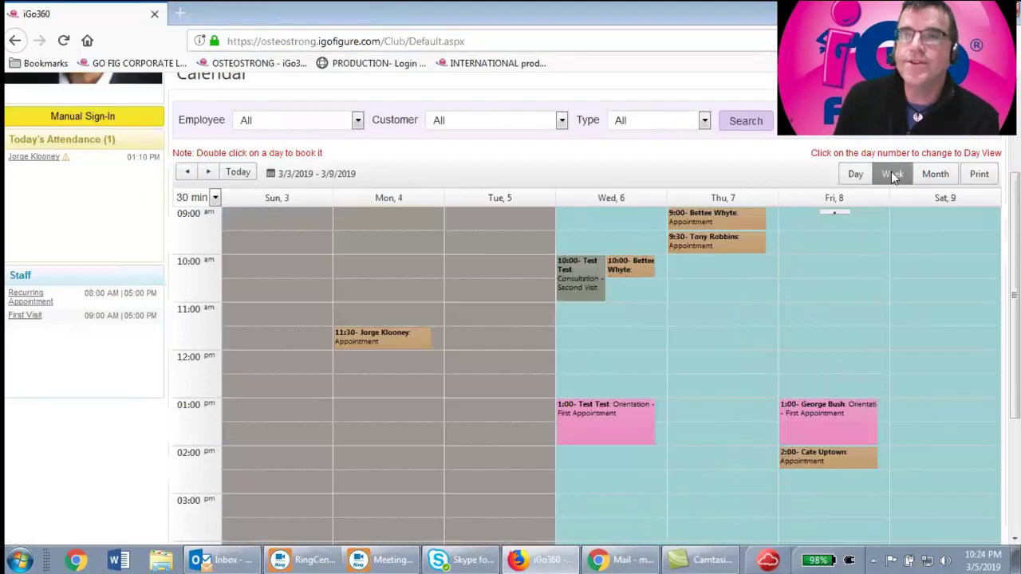
left_click(935, 176)
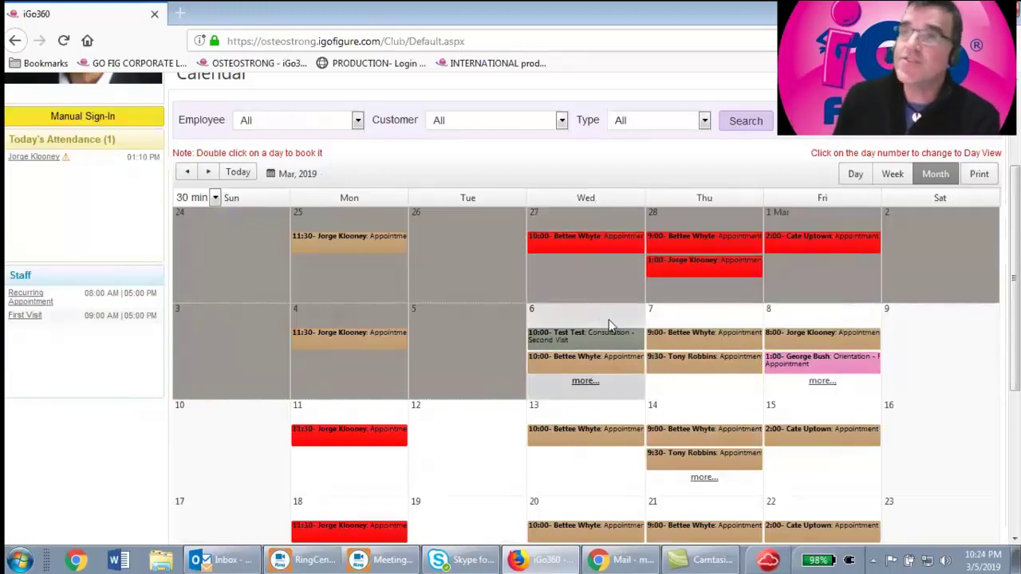
Change the February 27 10:00 recurring appointment from No Show to Completed and save despite the missing-email warning
mouse_move(681, 368)
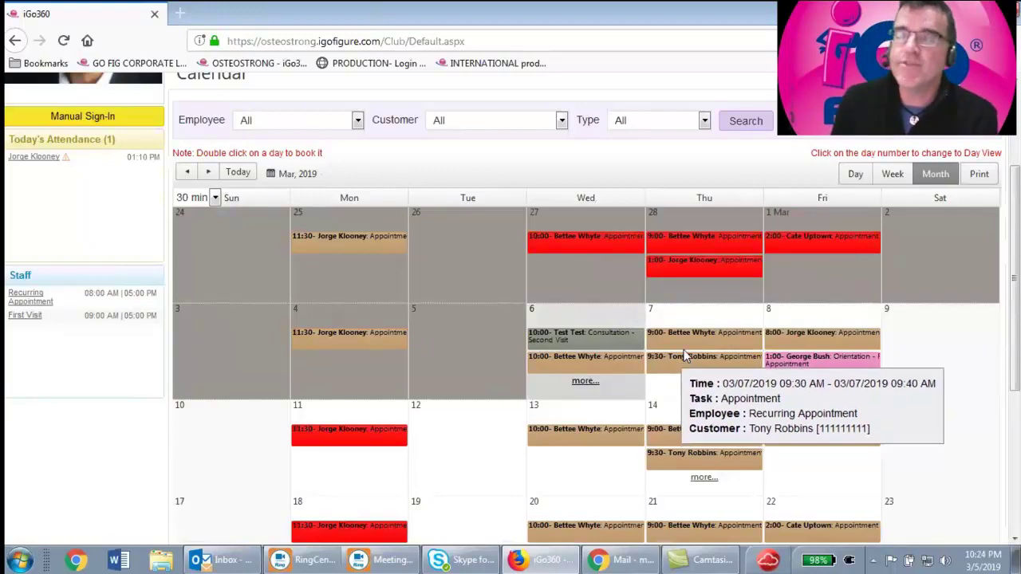
left_click(603, 244)
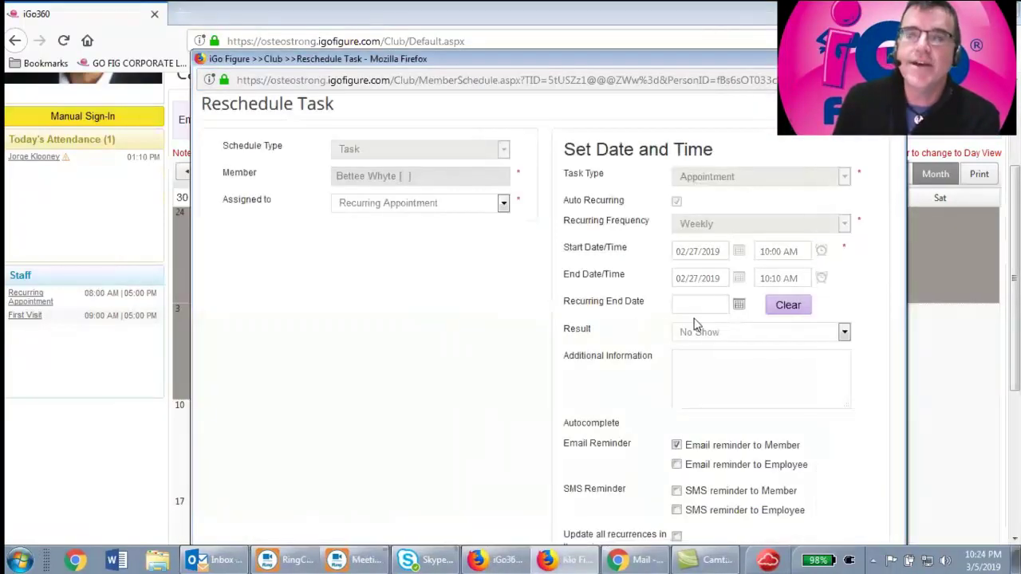
left_click(722, 332)
left_click(722, 383)
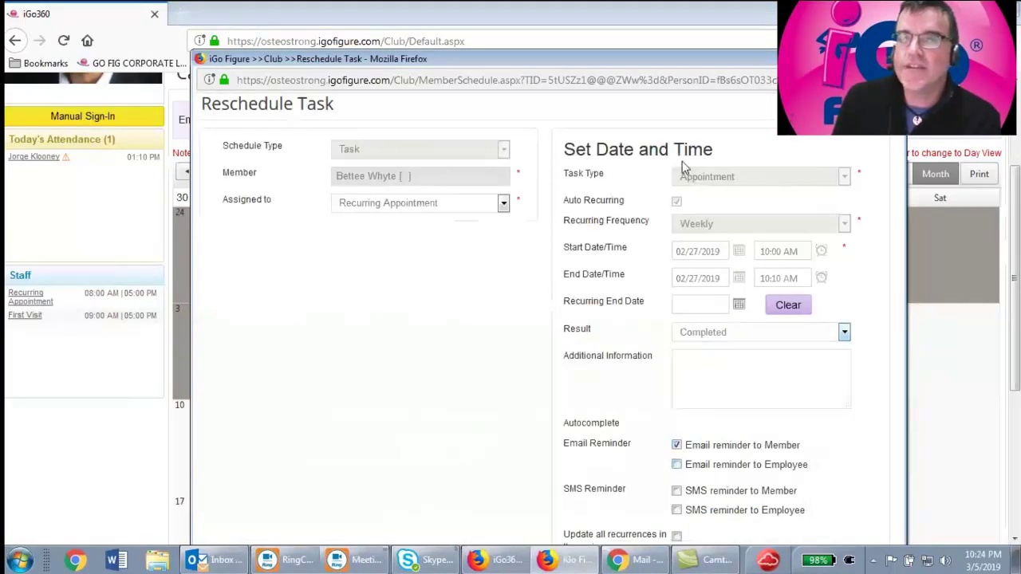
left_click_drag(687, 59, 638, 14)
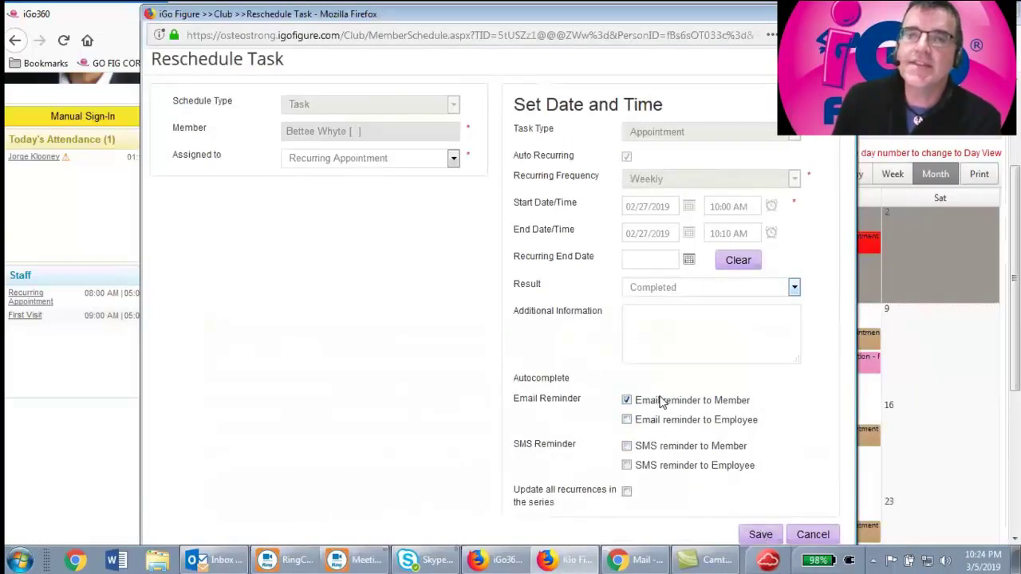
left_click(761, 534)
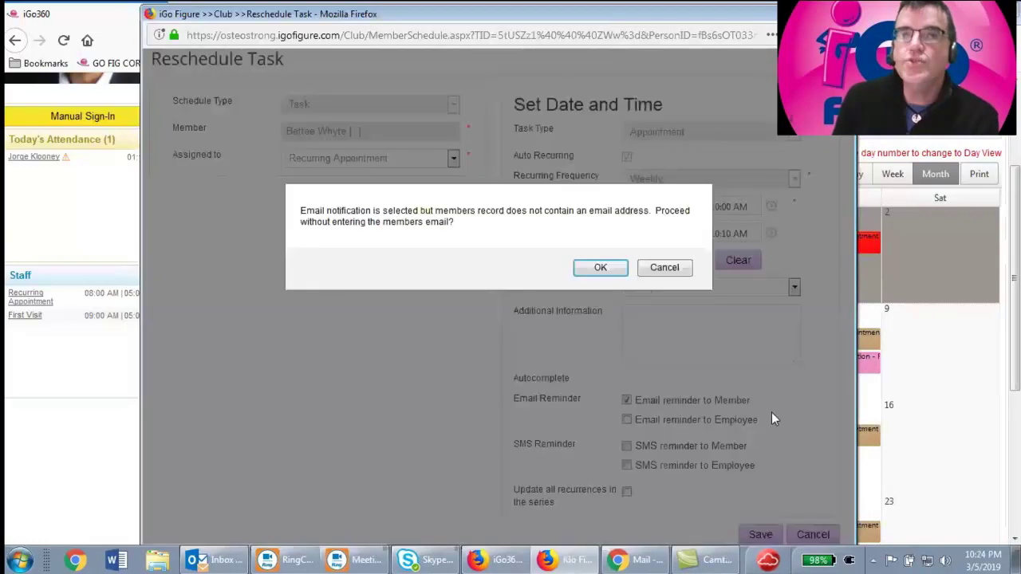
left_click(600, 267)
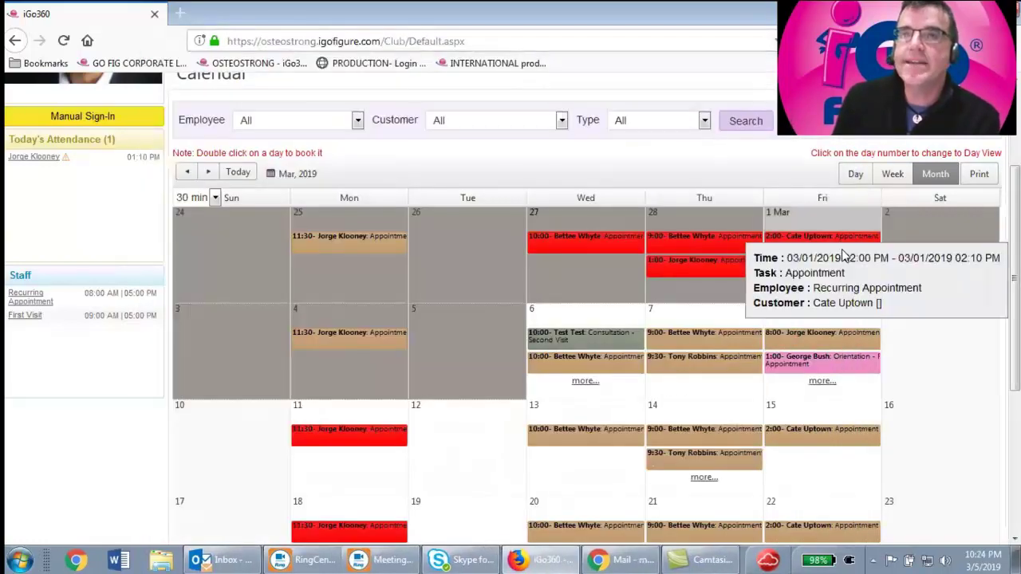
mouse_move(619, 250)
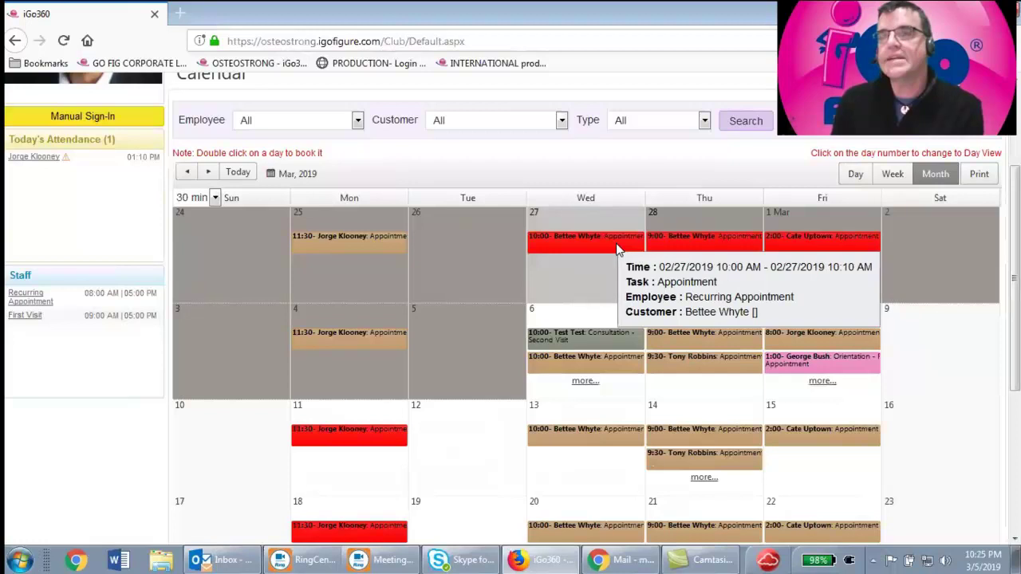
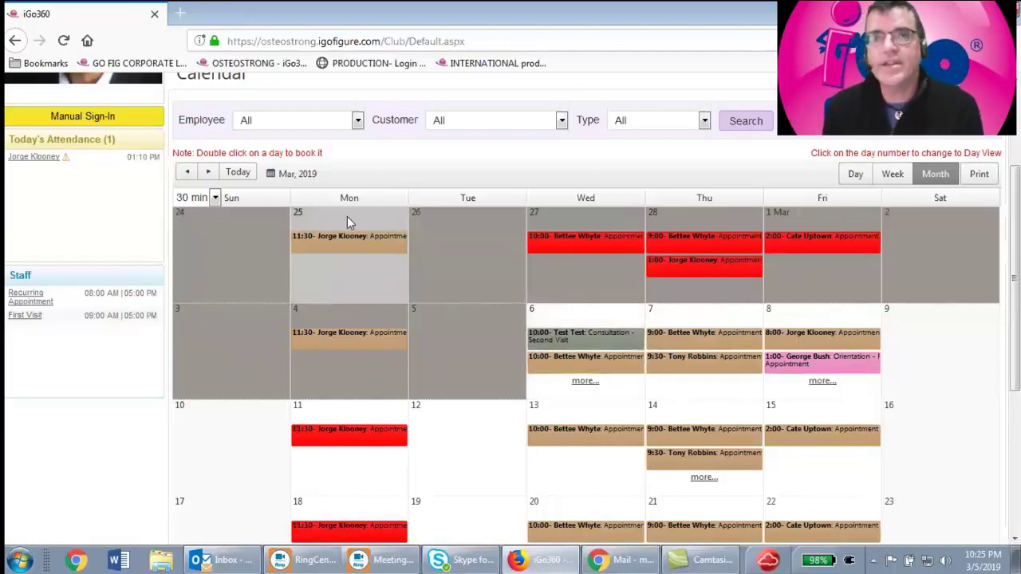
Scroll the month calendar and open the Day view for Friday, March 8, 2019
scroll(379, 283, "up", 1)
scroll(383, 281, "up", 3)
mouse_move(289, 176)
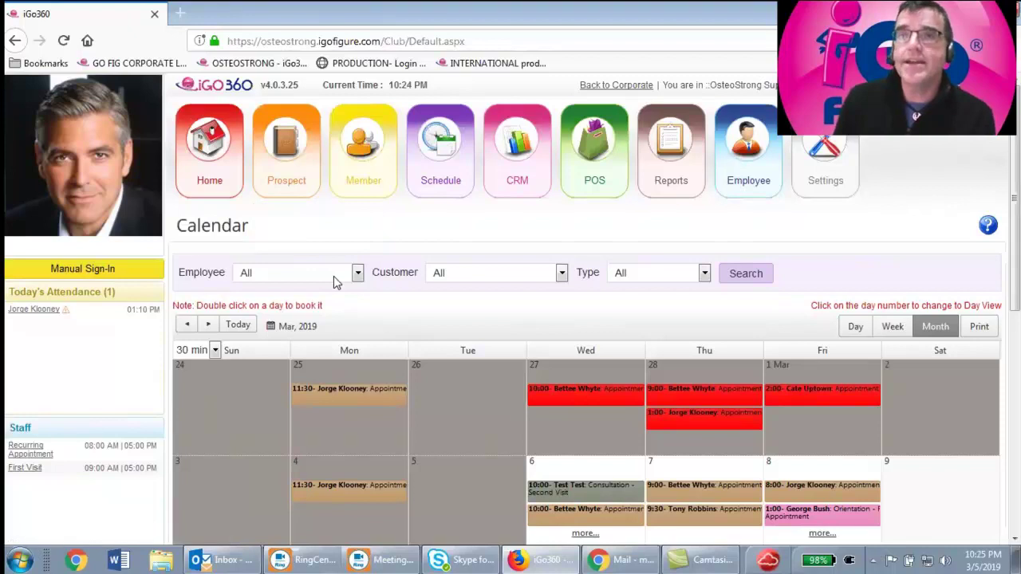
mouse_move(586, 401)
scroll(586, 402, "down", 4)
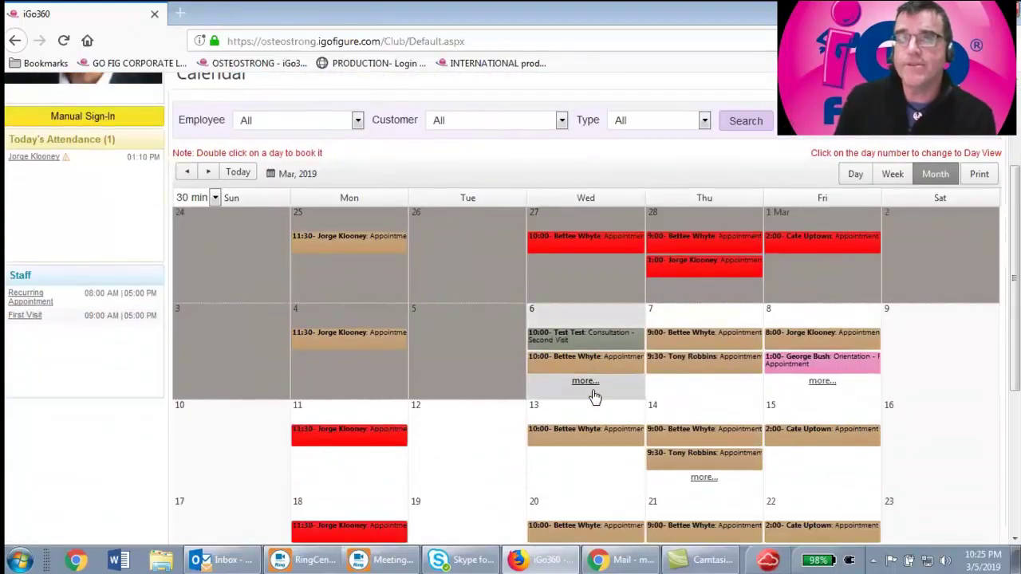
scroll(590, 394, "down", 2)
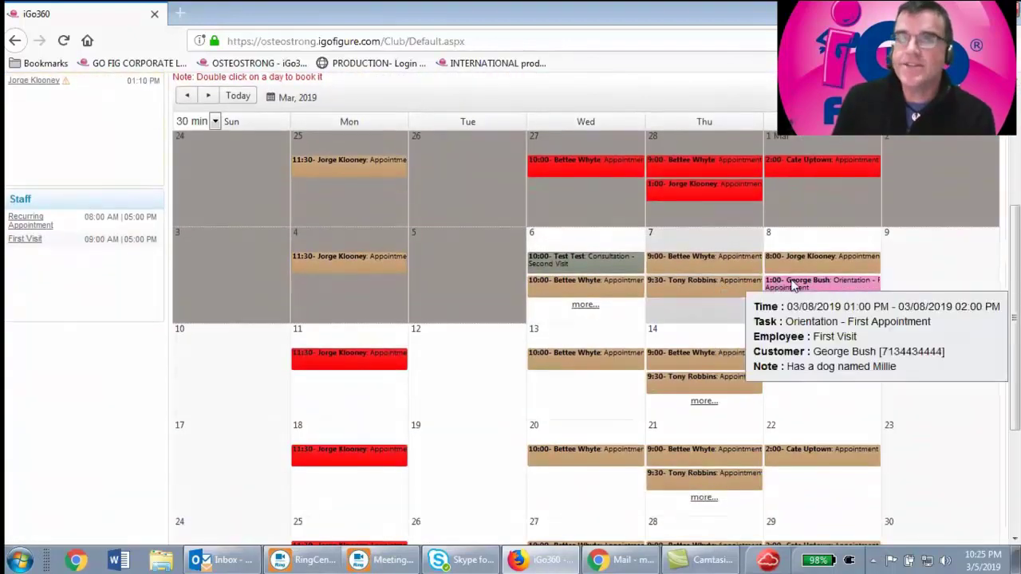
left_click(769, 234)
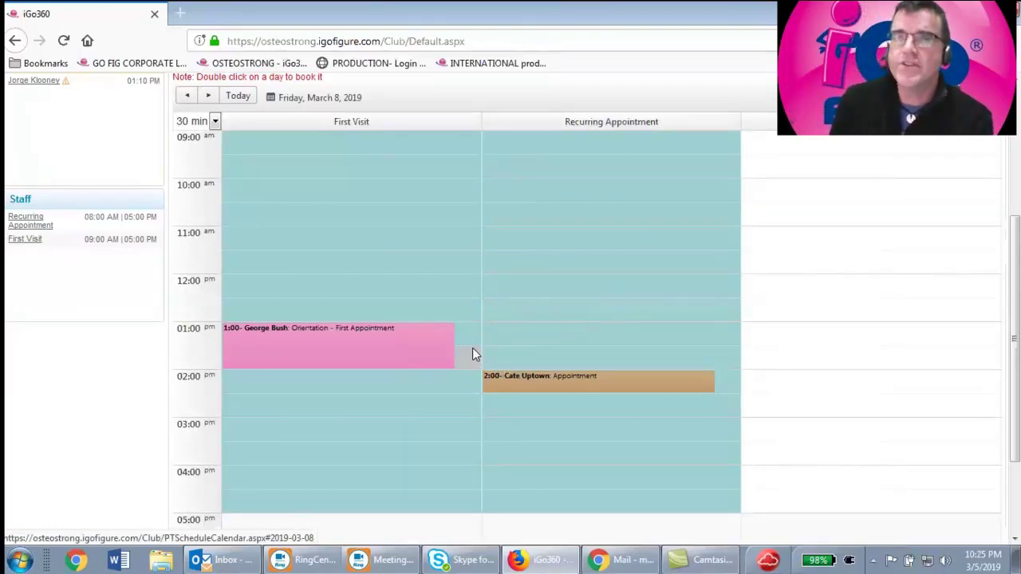
Start a 12:00 Task booking under First Visit for the orientation customer
double_click(290, 284)
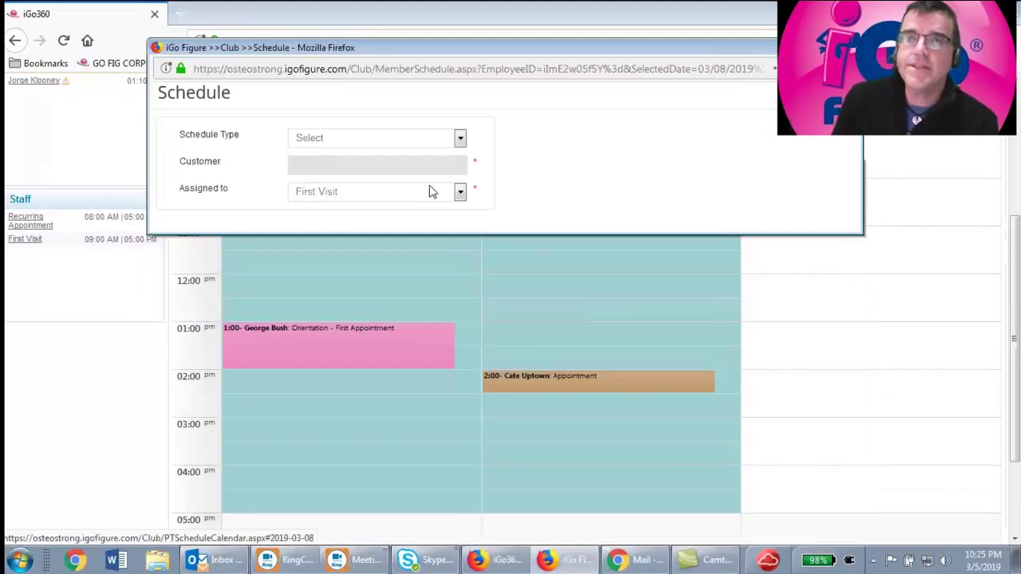
left_click(460, 140)
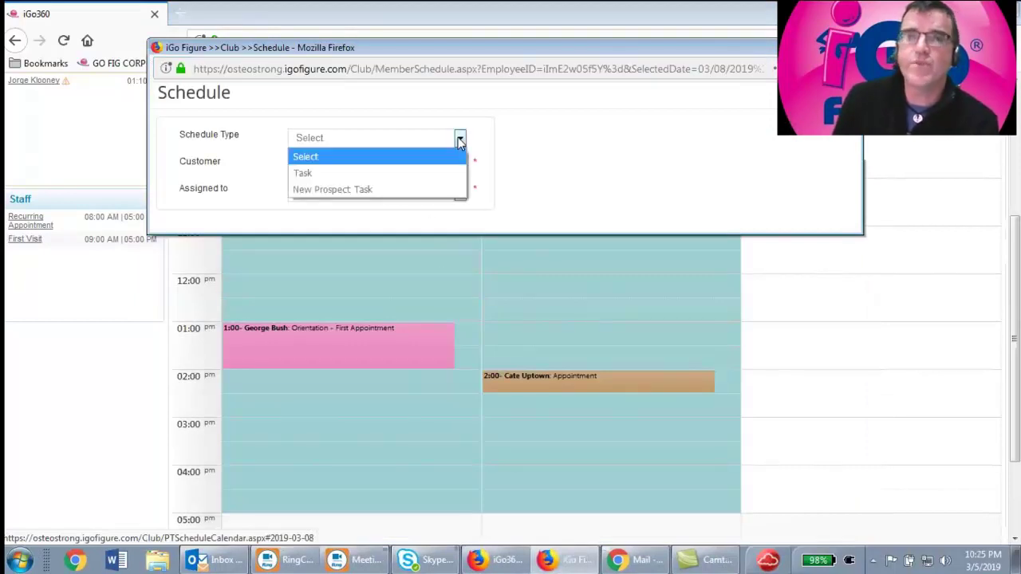
left_click(389, 183)
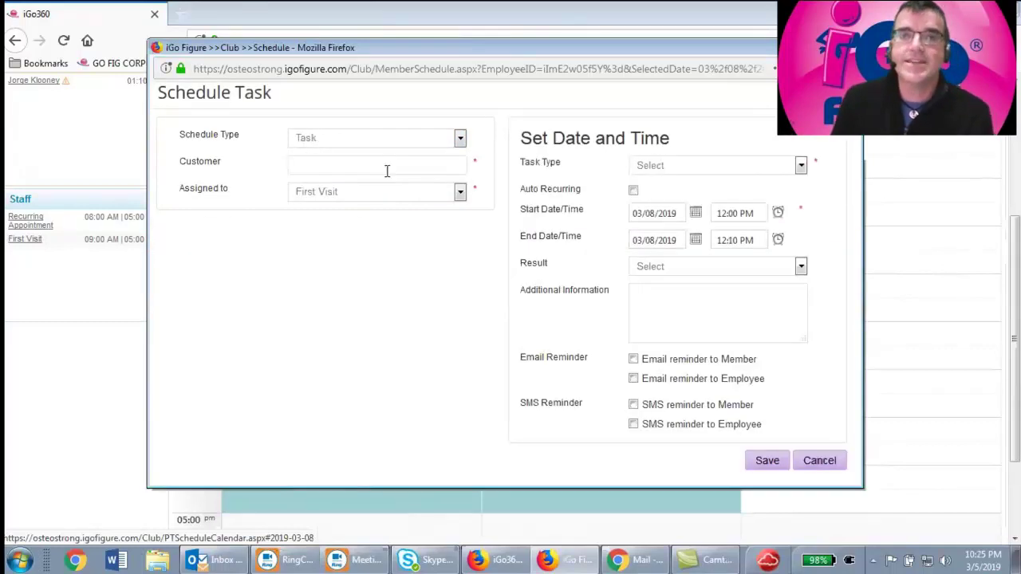
left_click(387, 165)
type("g")
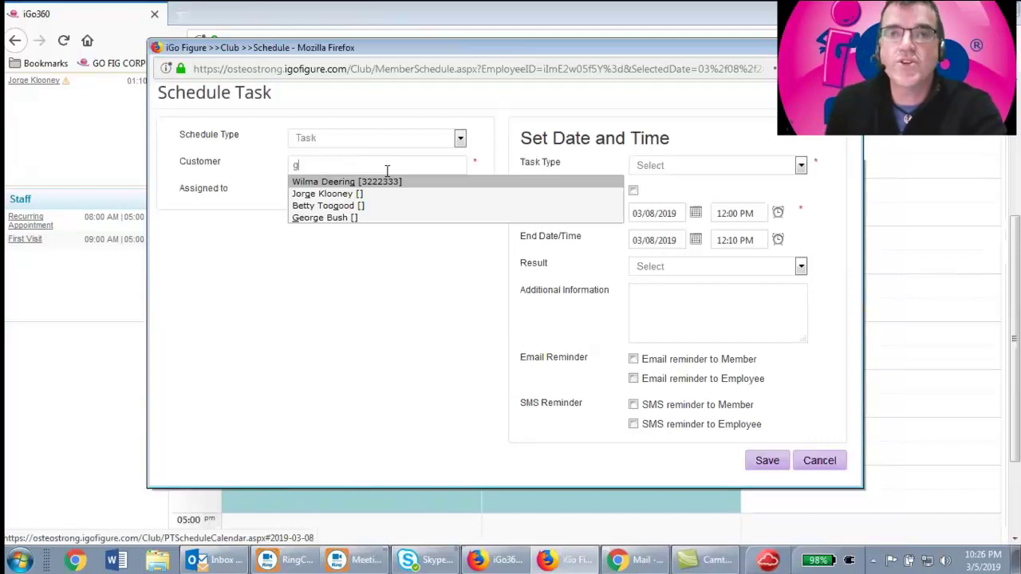
type("e")
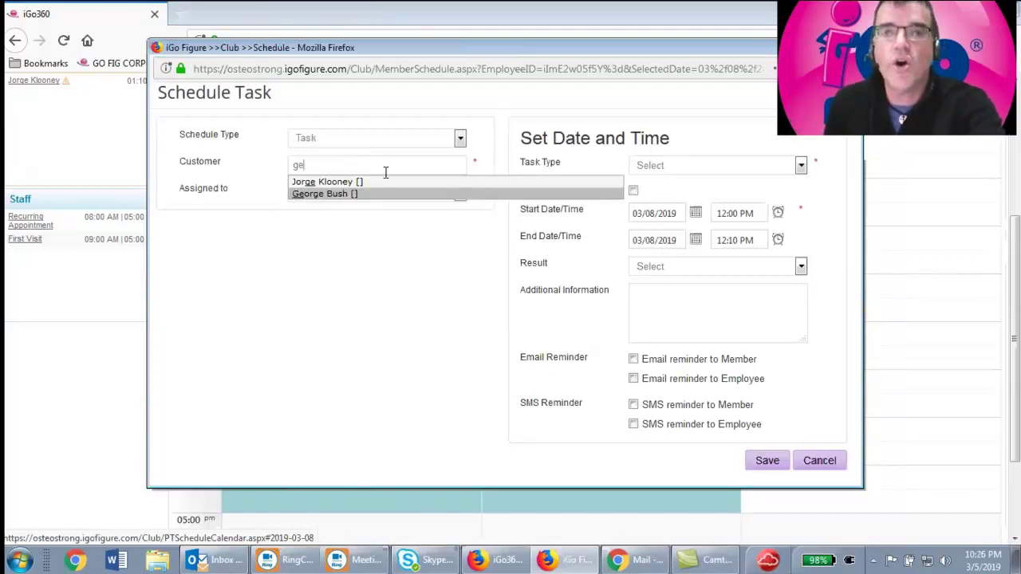
type("o")
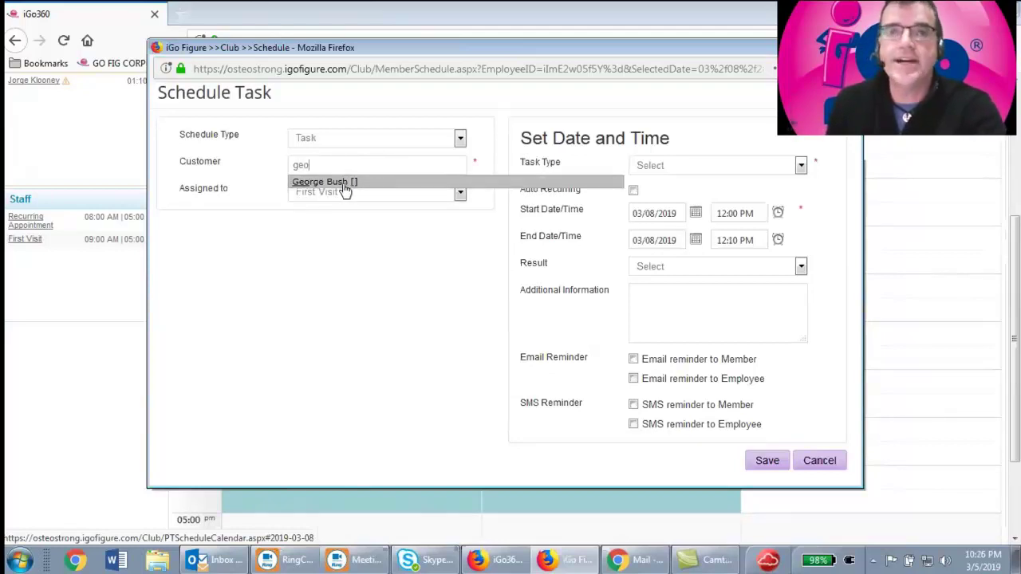
left_click(345, 182)
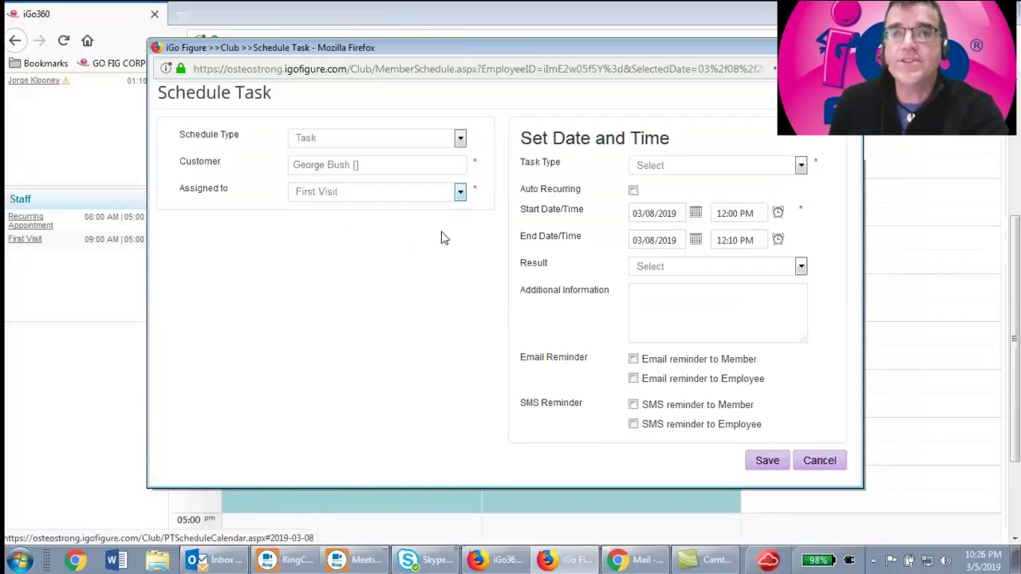
left_click(460, 192)
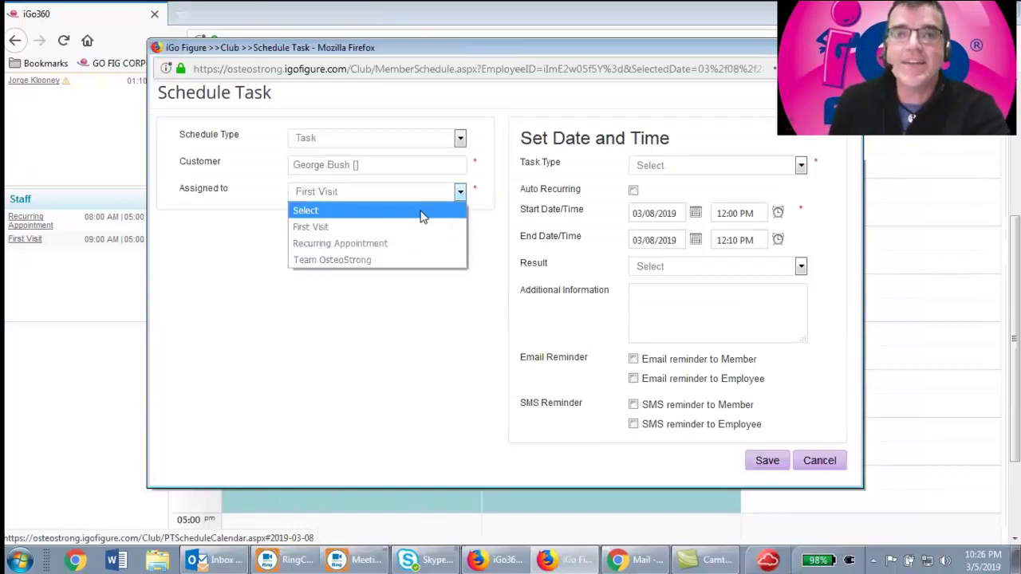
left_click(391, 229)
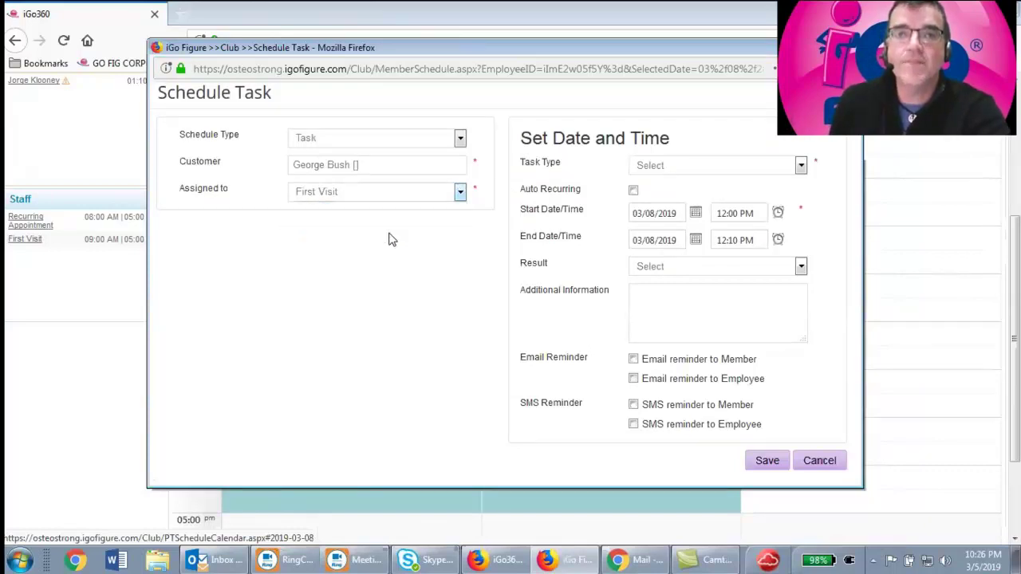
Set the task type to Consultation - Second Visit with member email and SMS reminders, and save
left_click(668, 169)
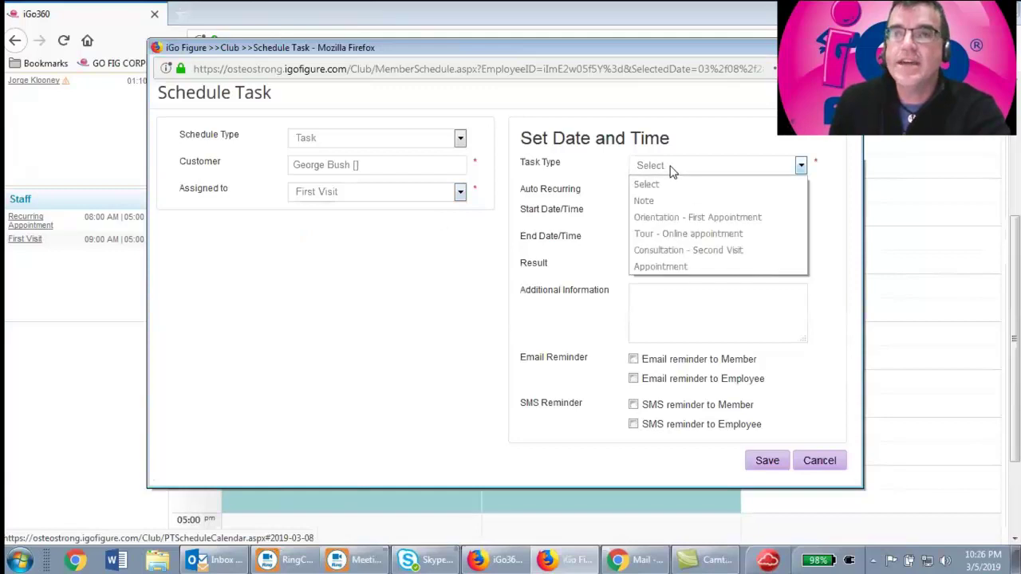
left_click(680, 252)
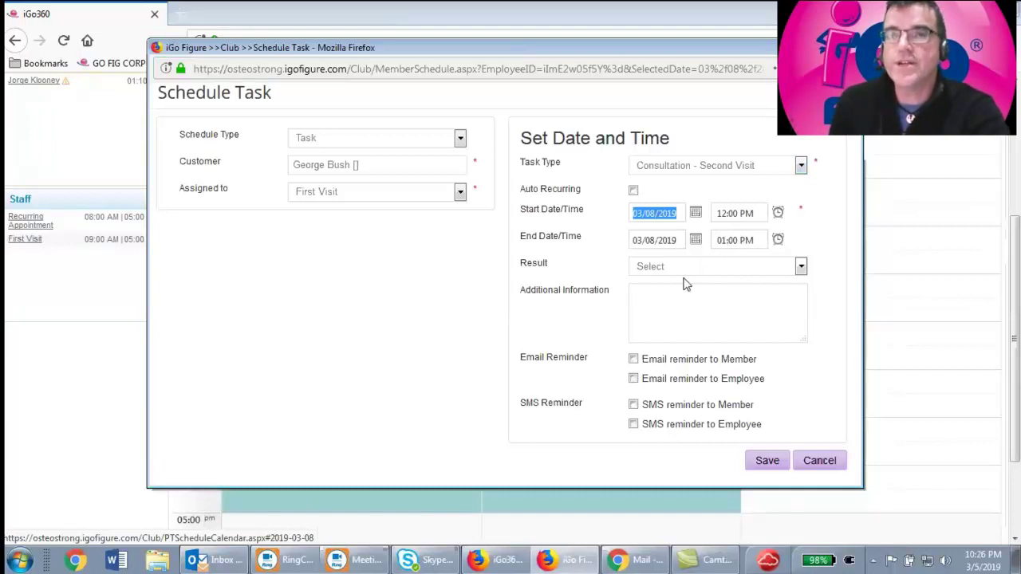
left_click(634, 360)
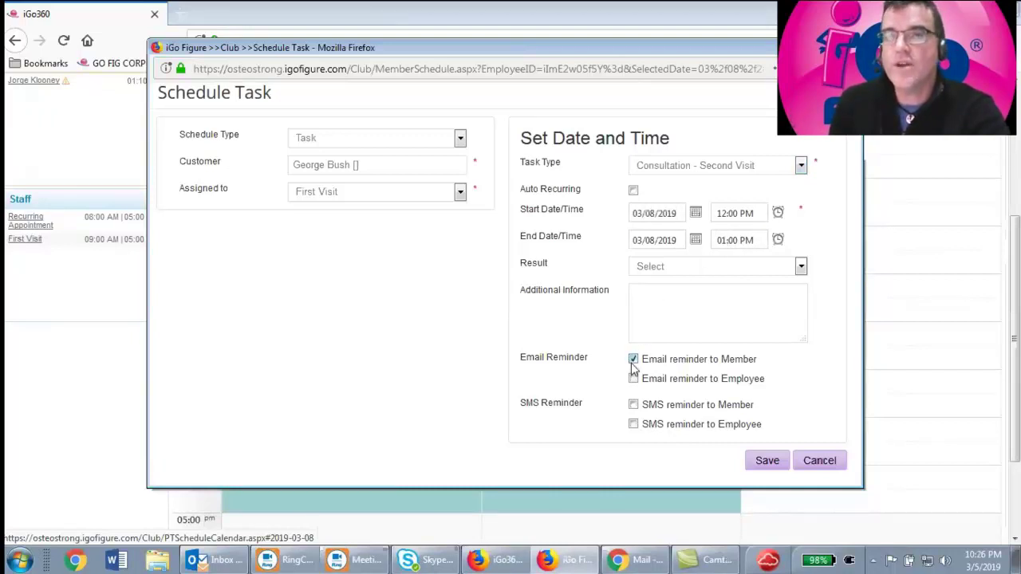
left_click(633, 405)
left_click(764, 463)
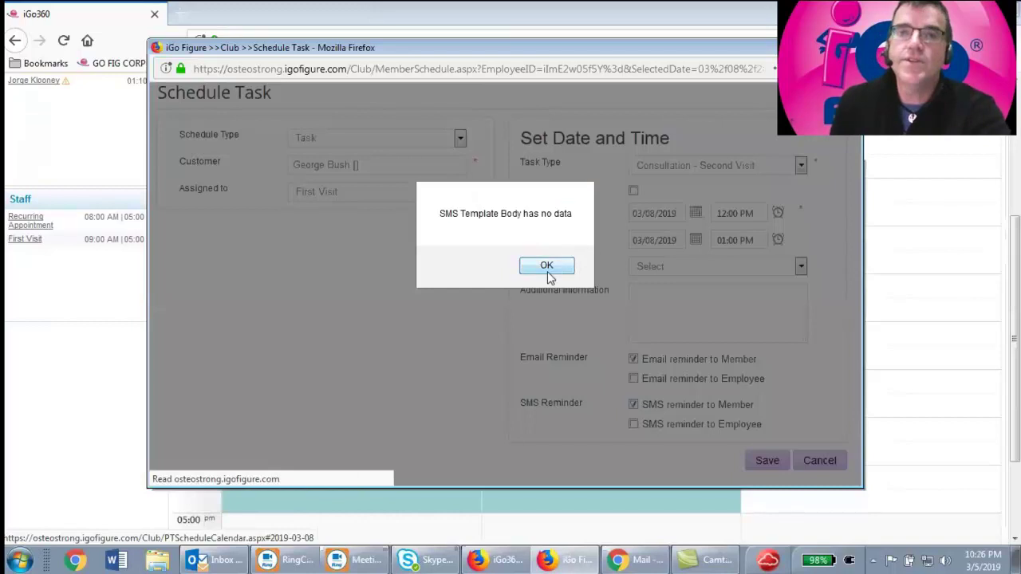
left_click(547, 271)
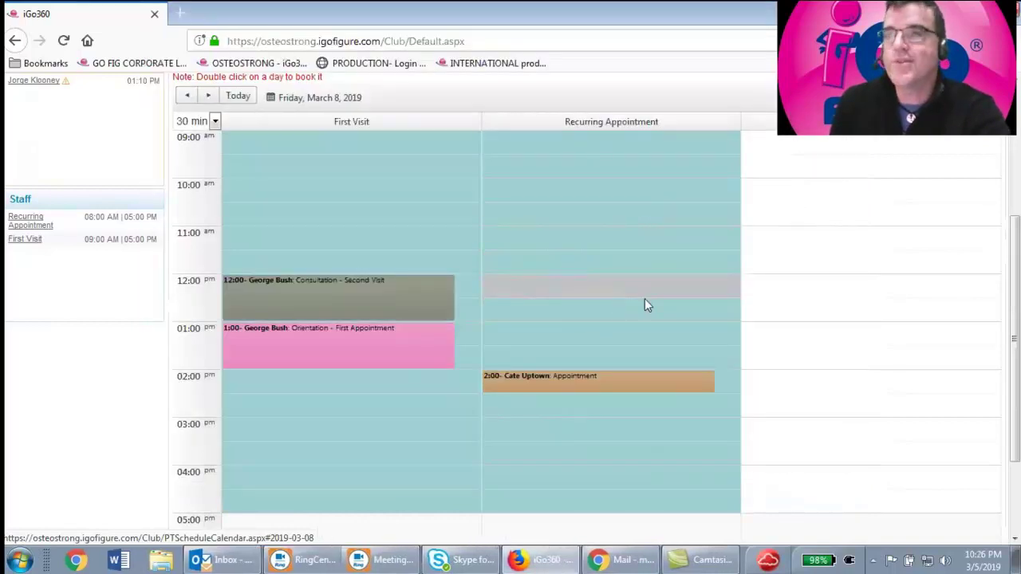
Open the Wednesday, March 6 Day view and the 10:00 consultation's Reschedule Task form
mouse_move(348, 297)
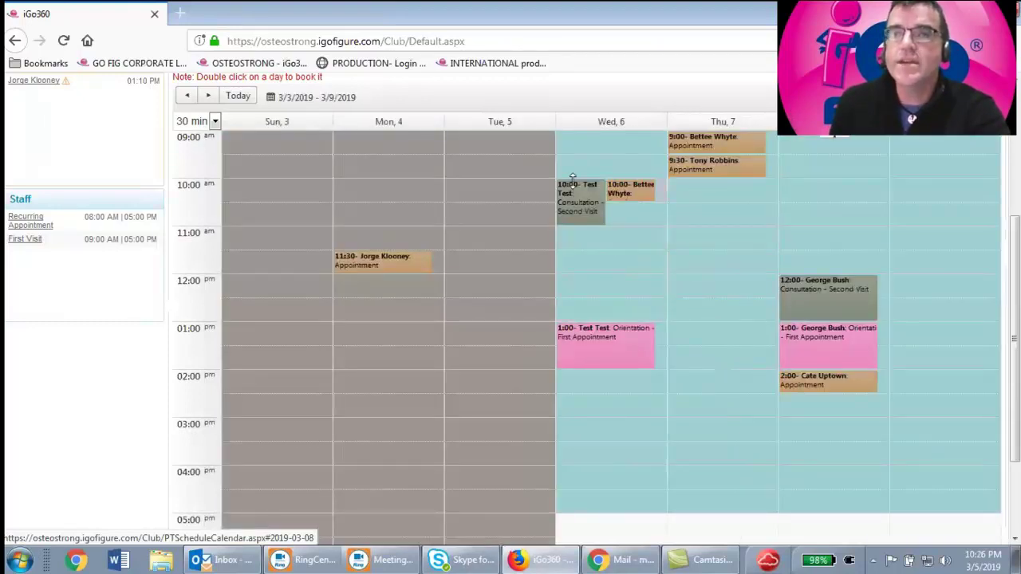
mouse_move(579, 185)
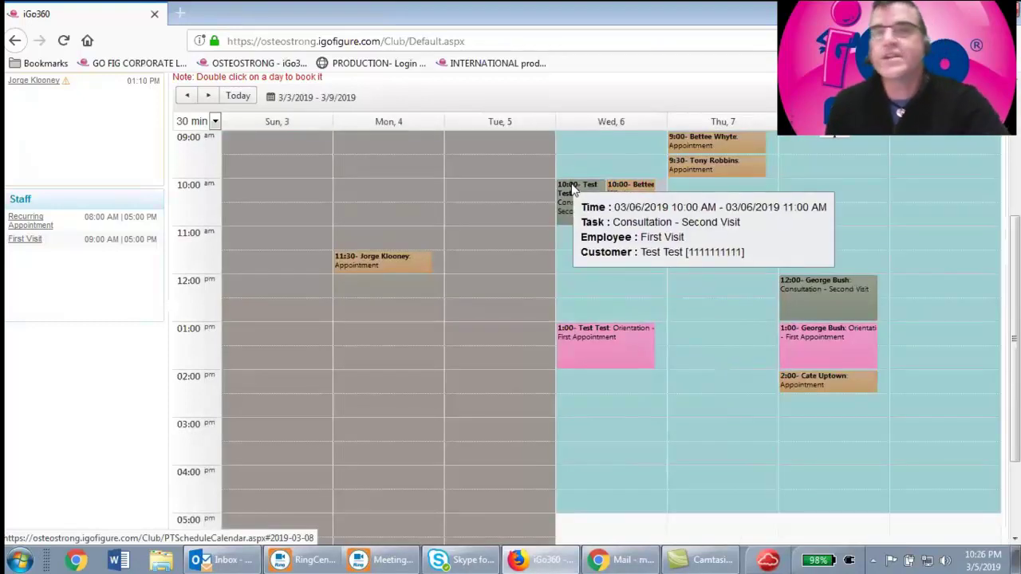
mouse_move(604, 329)
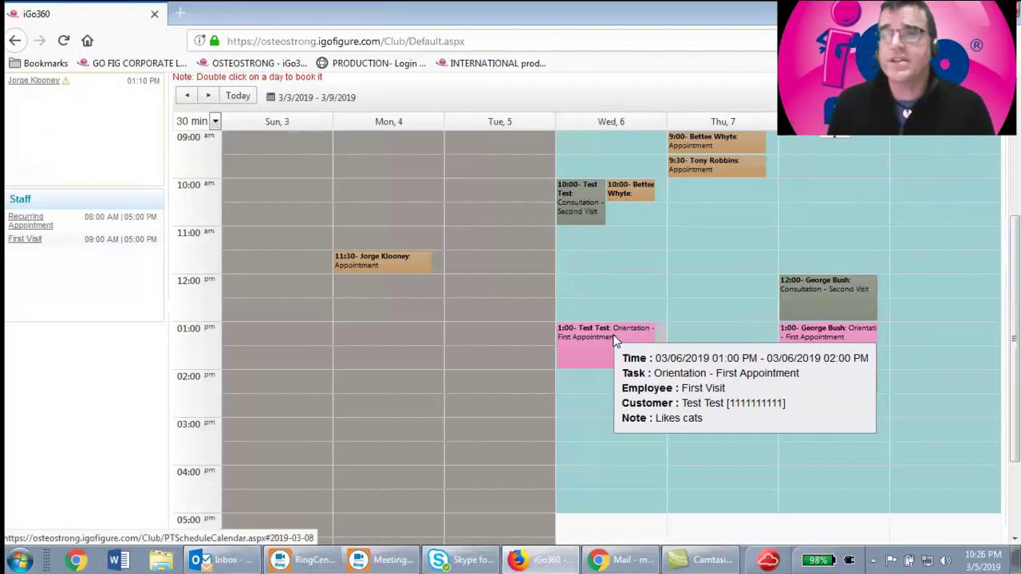
left_click(606, 125)
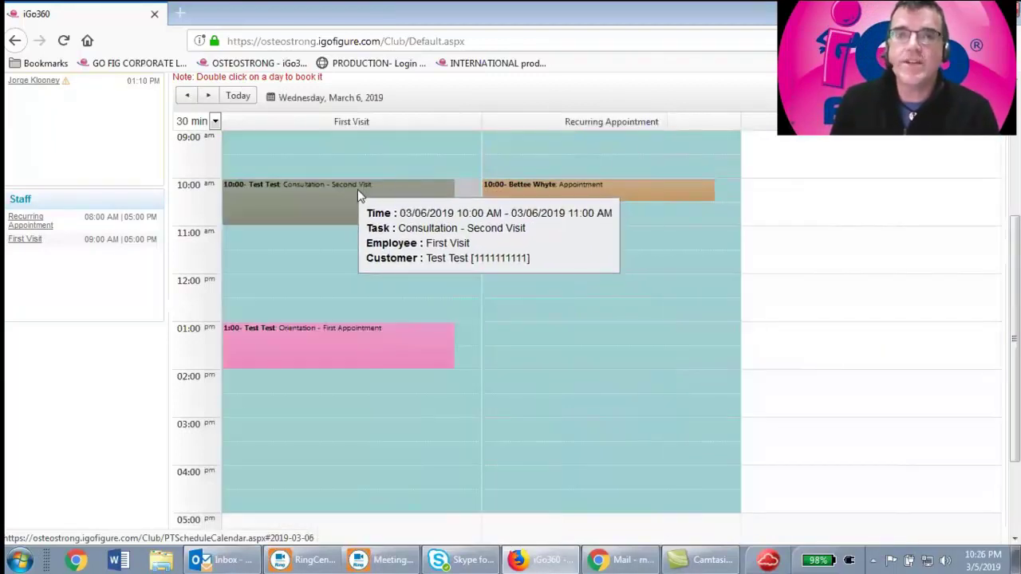
left_click(327, 189)
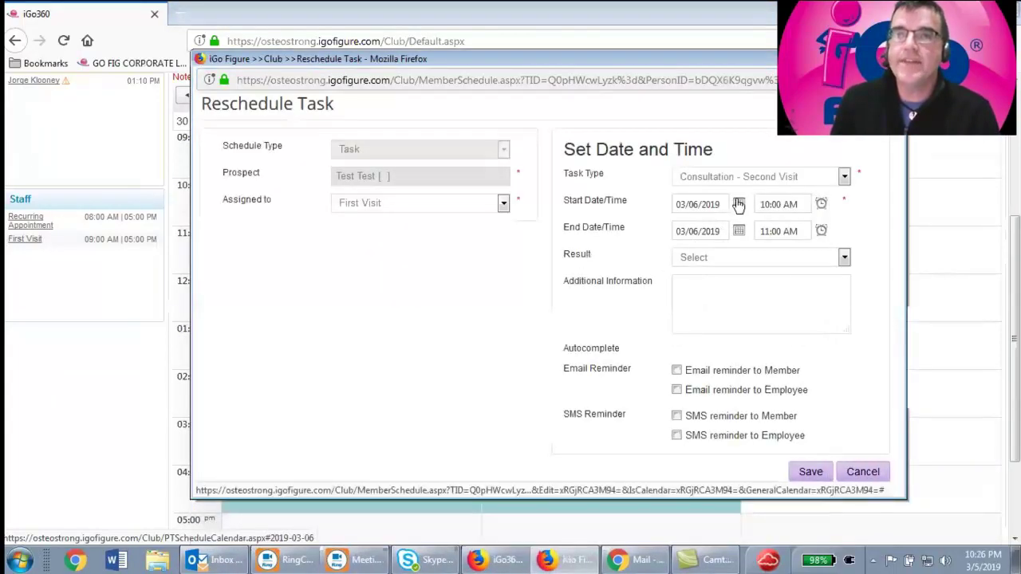
Cancel the Reschedule Task form, leaving the consultation's start date unchanged
left_click(737, 204)
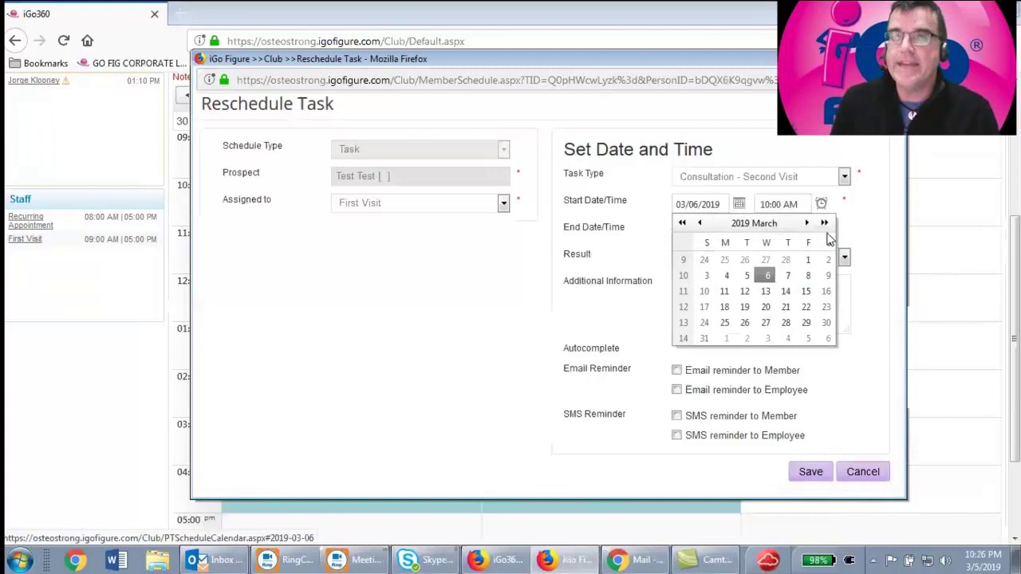
left_click(464, 322)
left_click(865, 472)
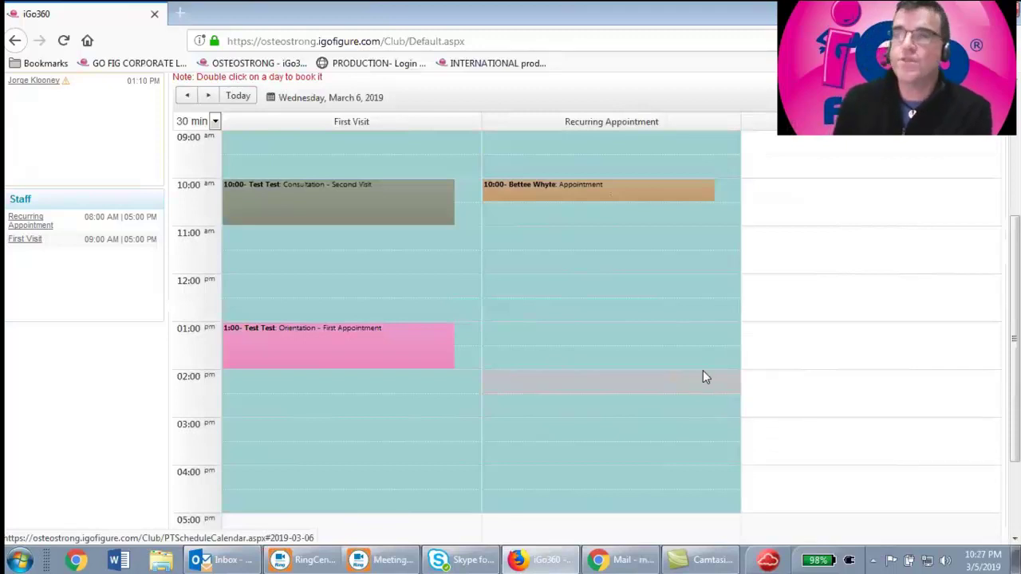
mouse_move(658, 195)
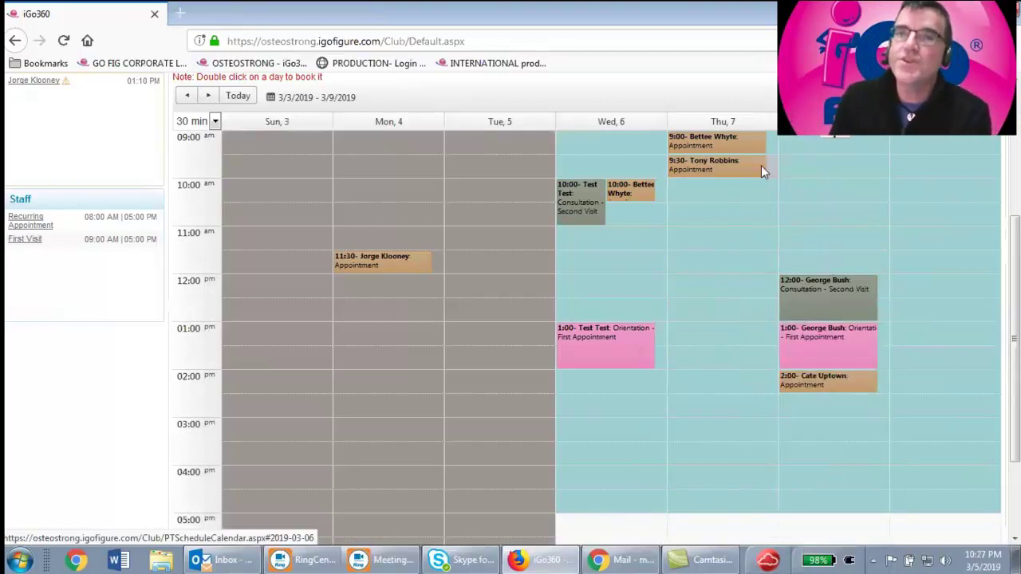
Open the Thursday, March 7 Day view and start a 10:00 booking under Recurring Appointment
left_click(724, 123)
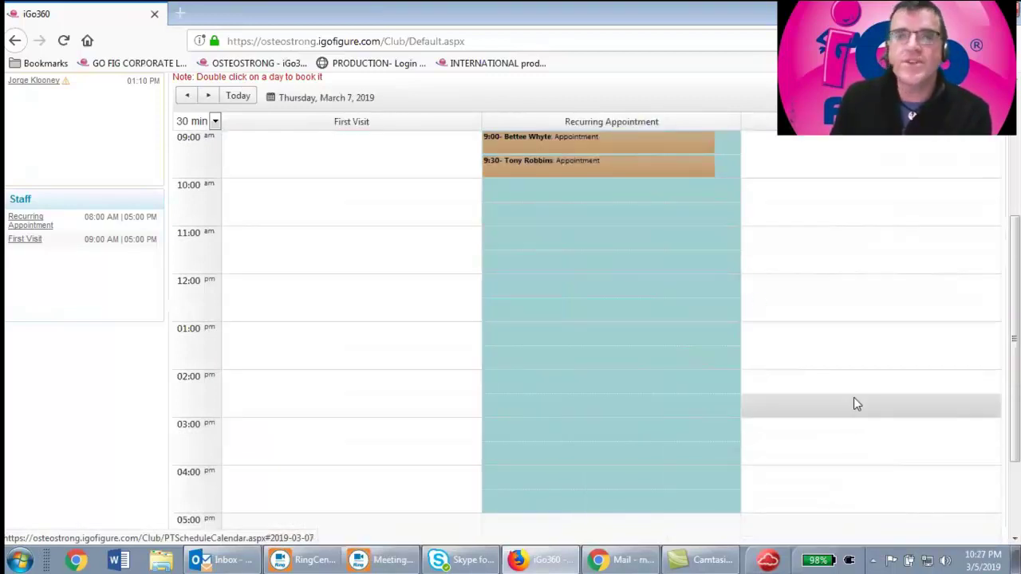
mouse_move(590, 167)
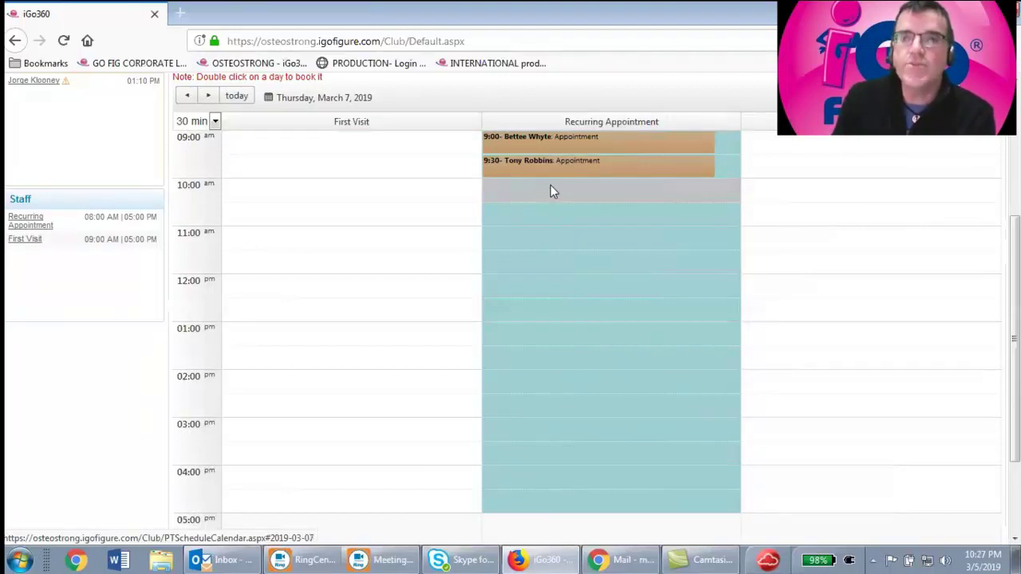
double_click(552, 192)
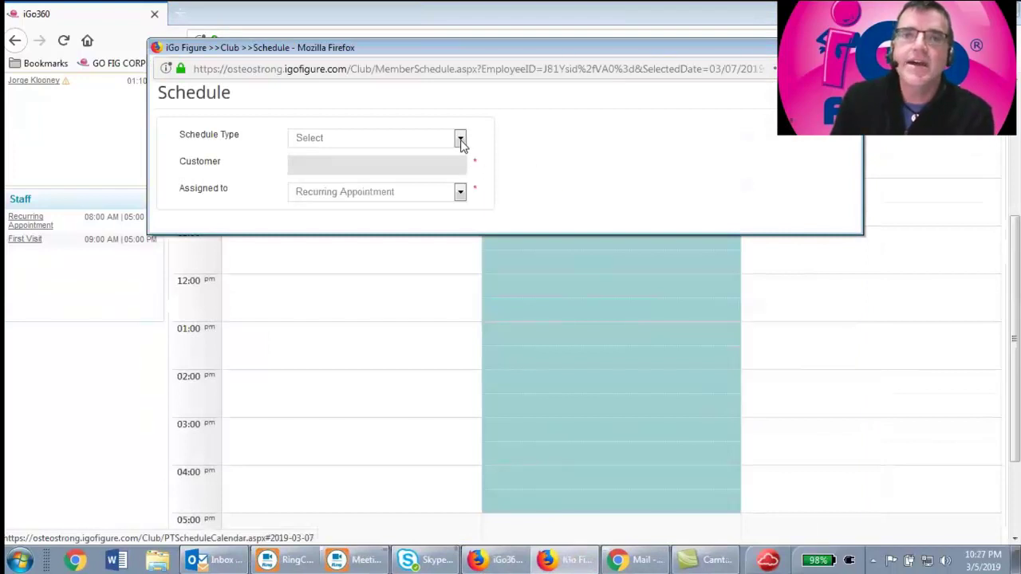
Make the booking a weekly auto-recurring Appointment Task for the customer
left_click(460, 138)
left_click(405, 169)
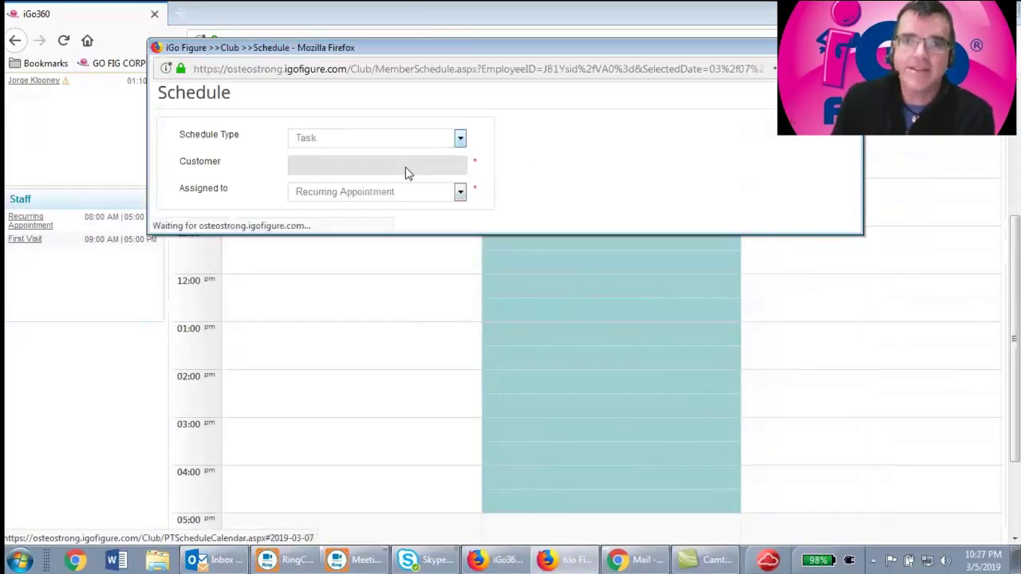
type("ge")
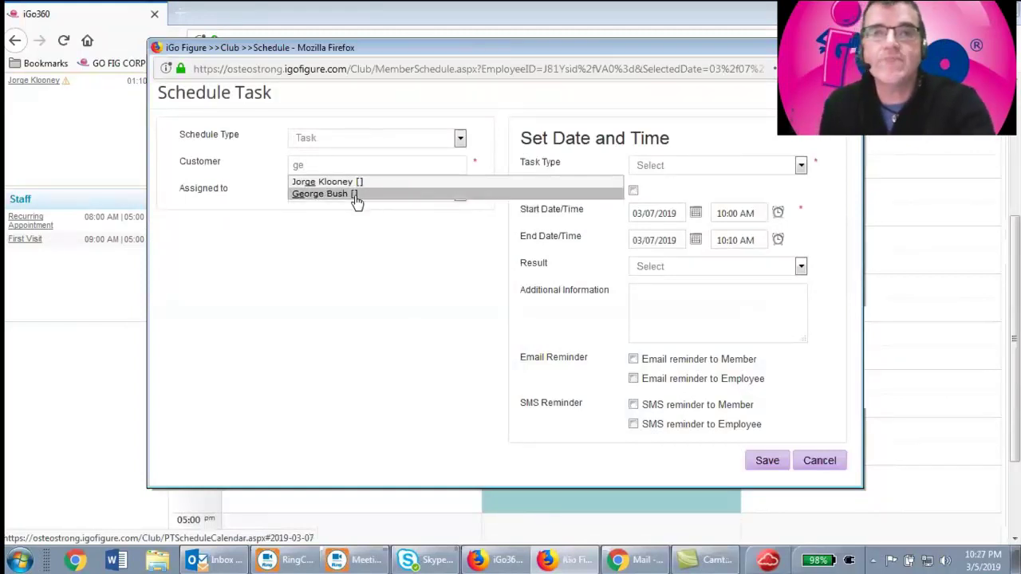
left_click(355, 195)
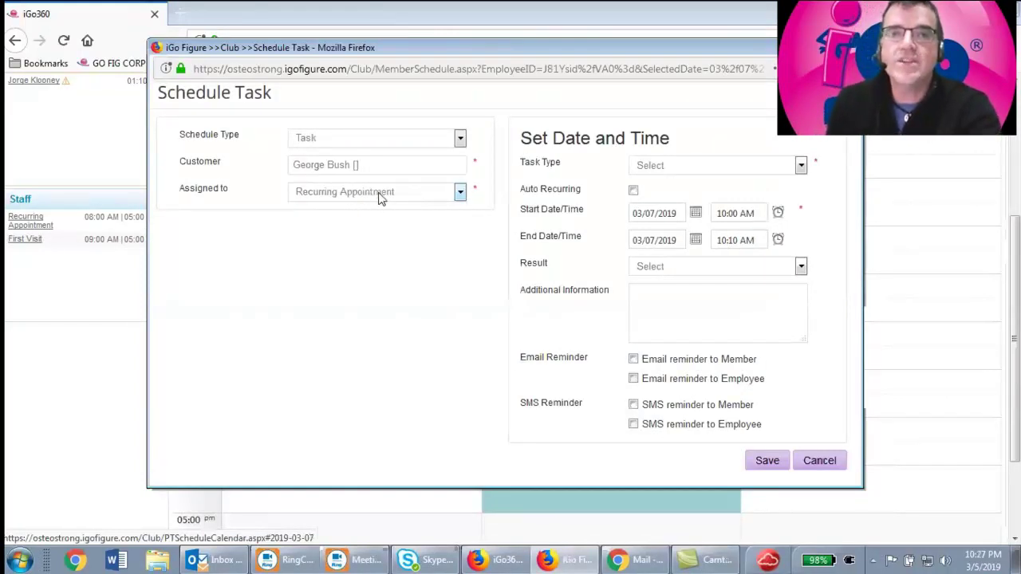
left_click(681, 167)
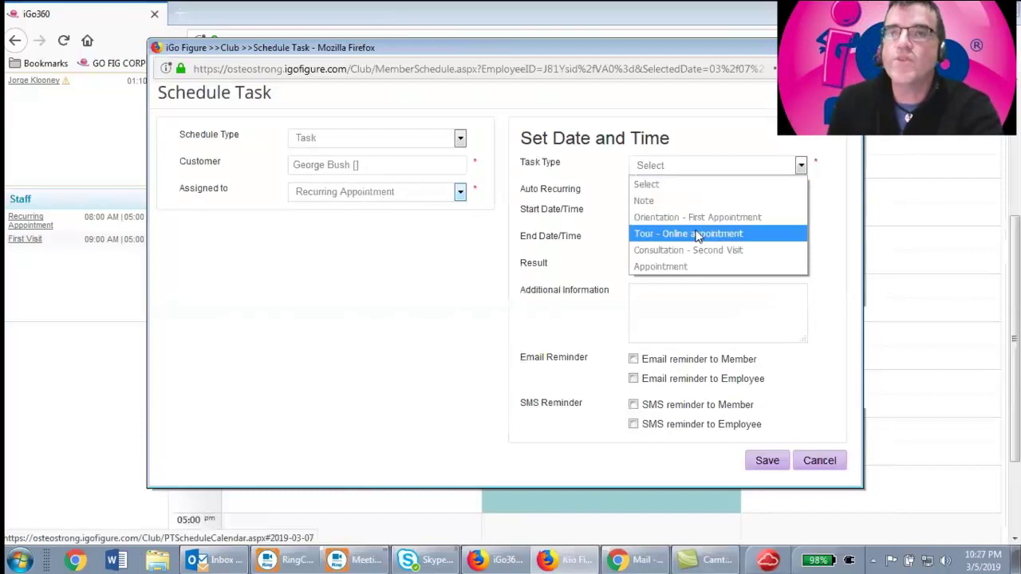
left_click(682, 269)
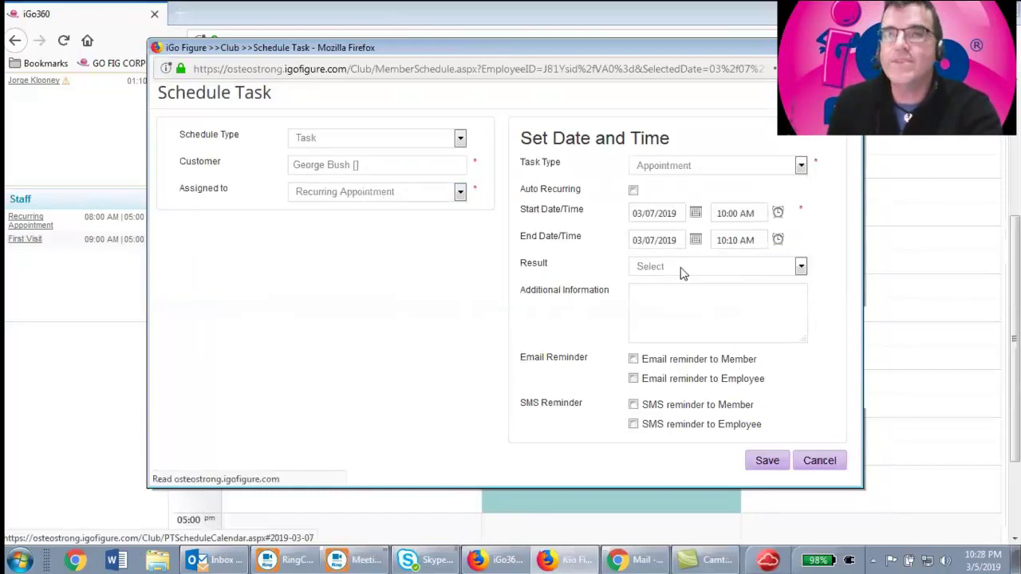
left_click(633, 191)
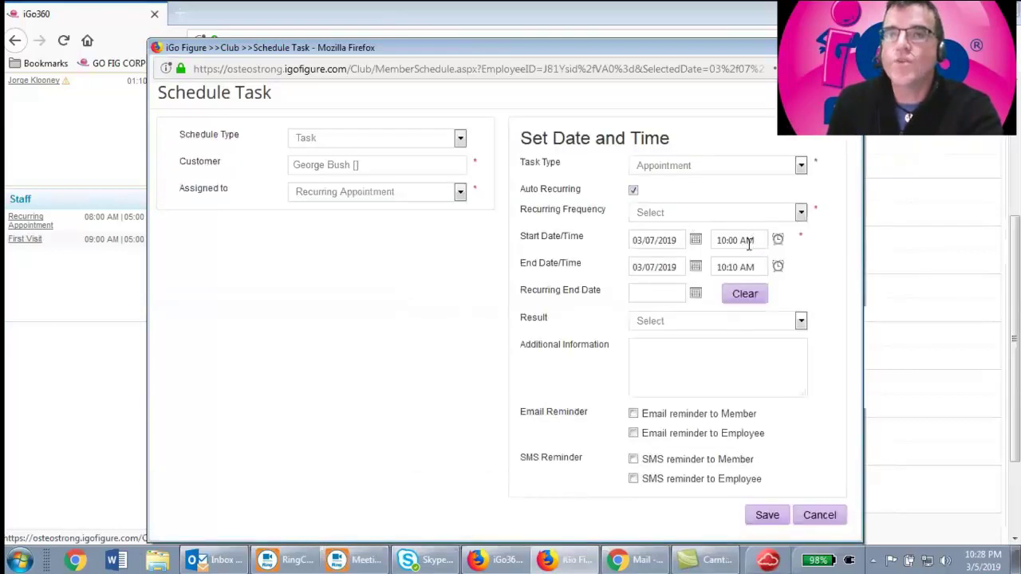
left_click(677, 213)
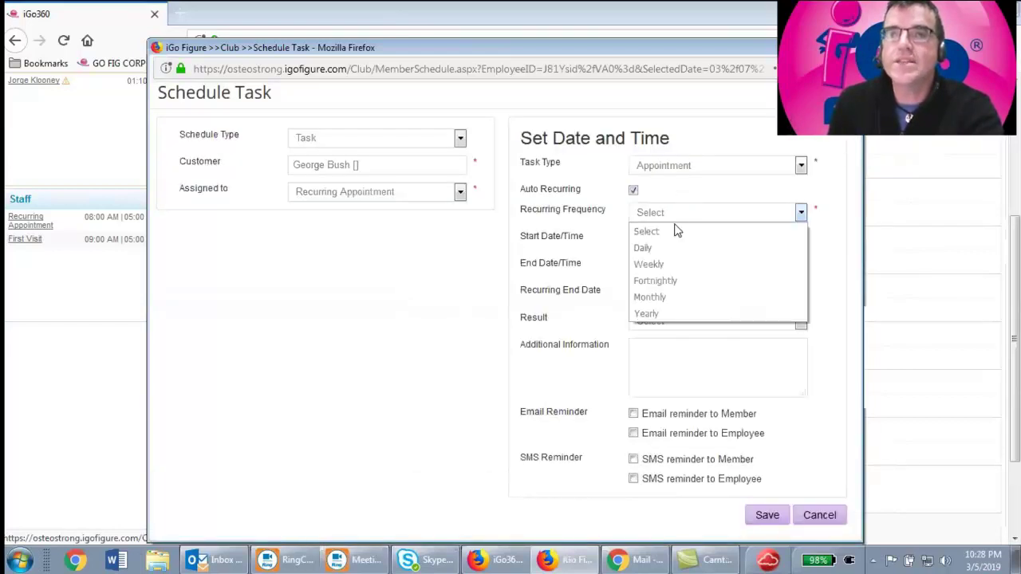
left_click(663, 264)
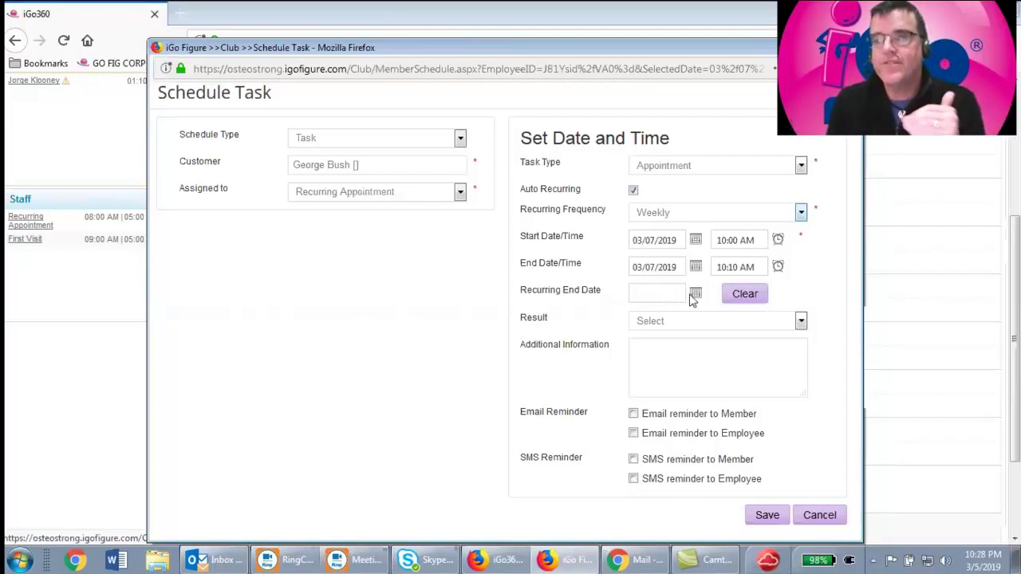
End the recurrence on April 19, 2019, add member email and SMS reminders, and save
left_click(697, 294)
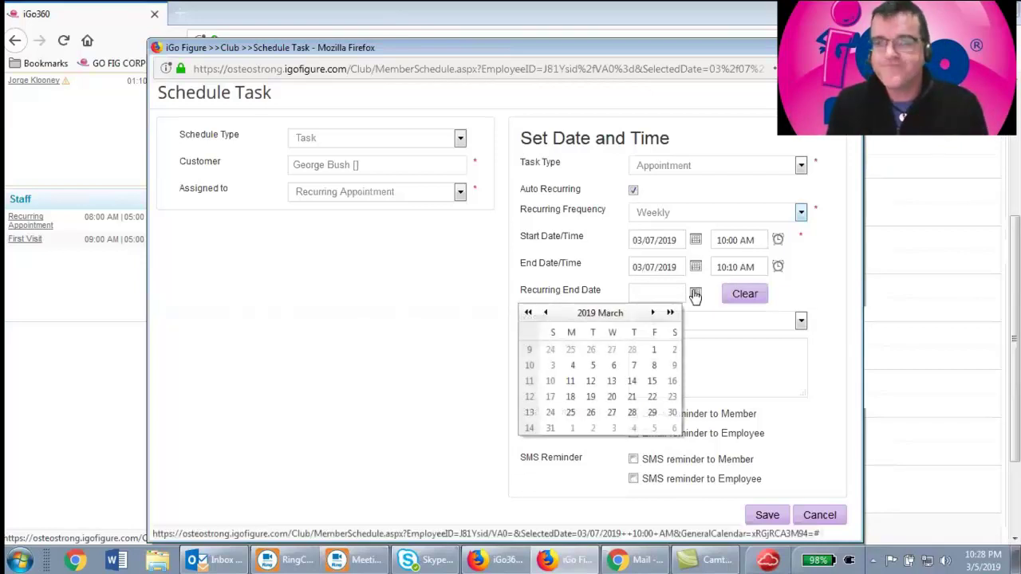
left_click(653, 314)
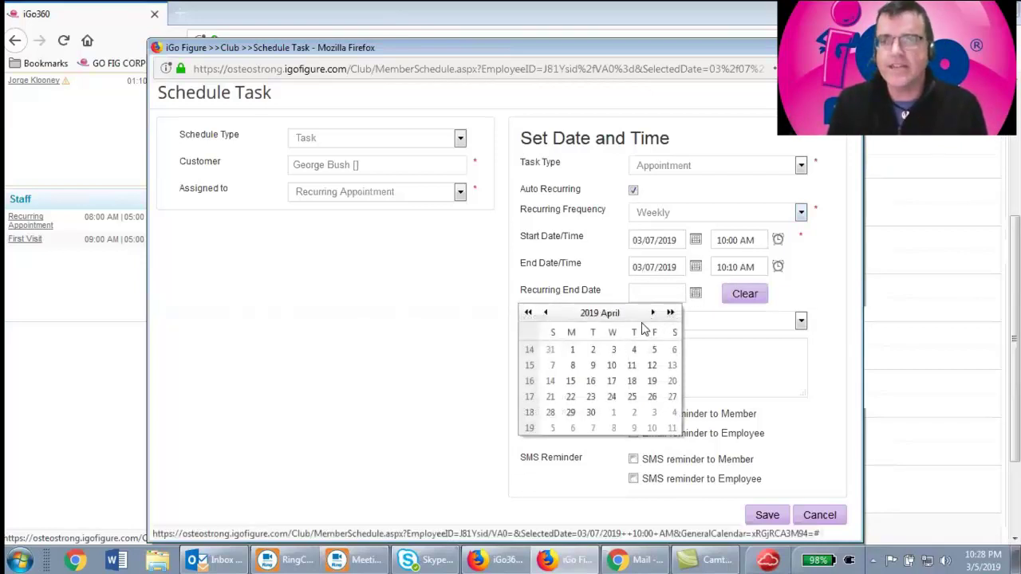
left_click(652, 381)
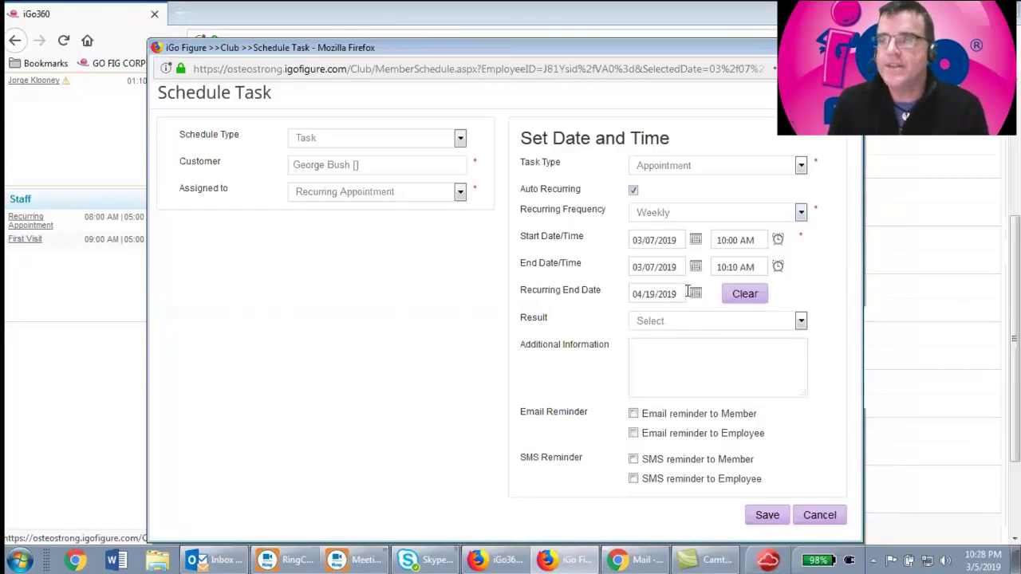
left_click(633, 413)
left_click(633, 459)
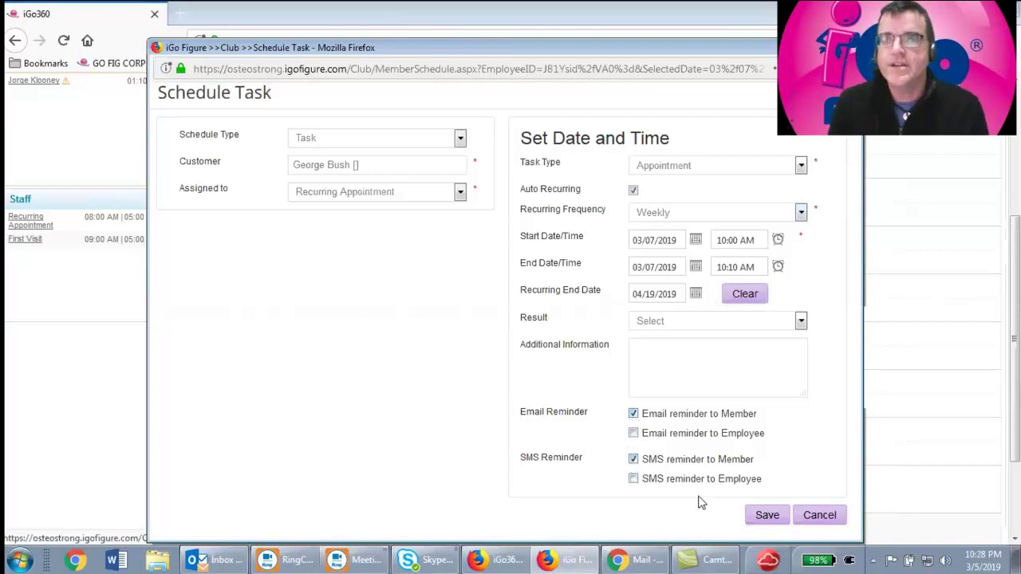
left_click(765, 516)
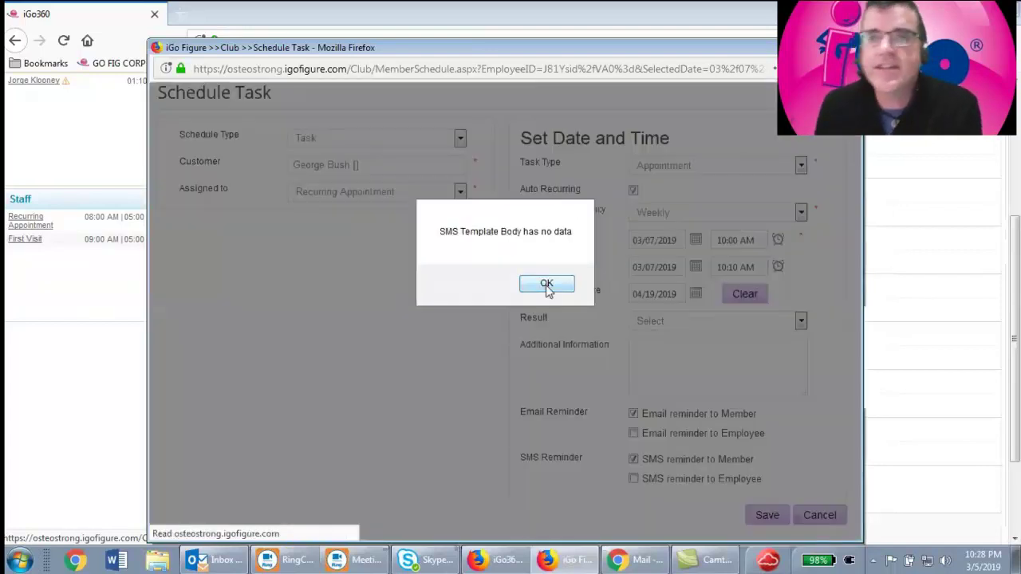
left_click(548, 283)
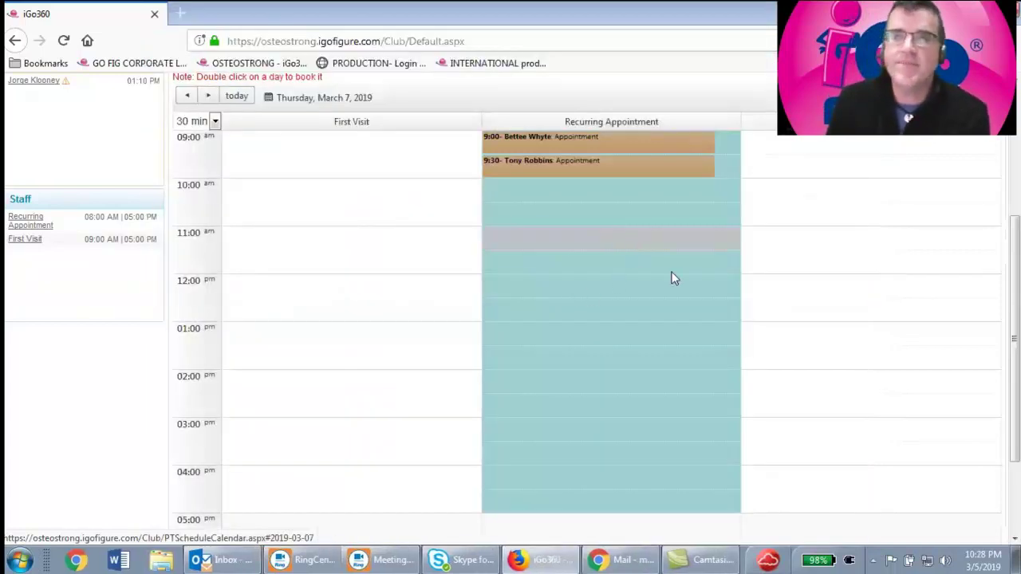
scroll(689, 294, "up", 2)
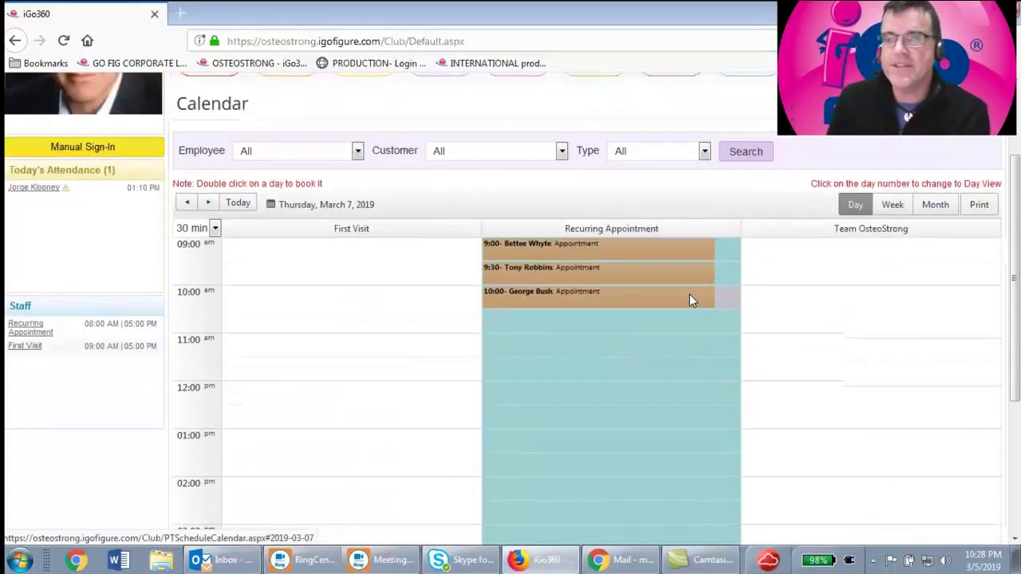
mouse_move(571, 337)
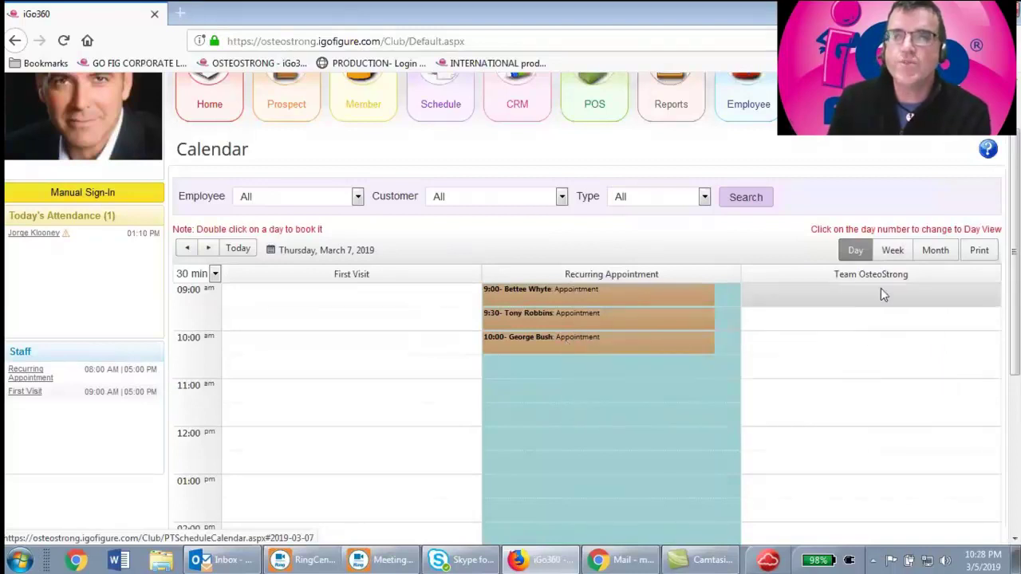
left_click(935, 251)
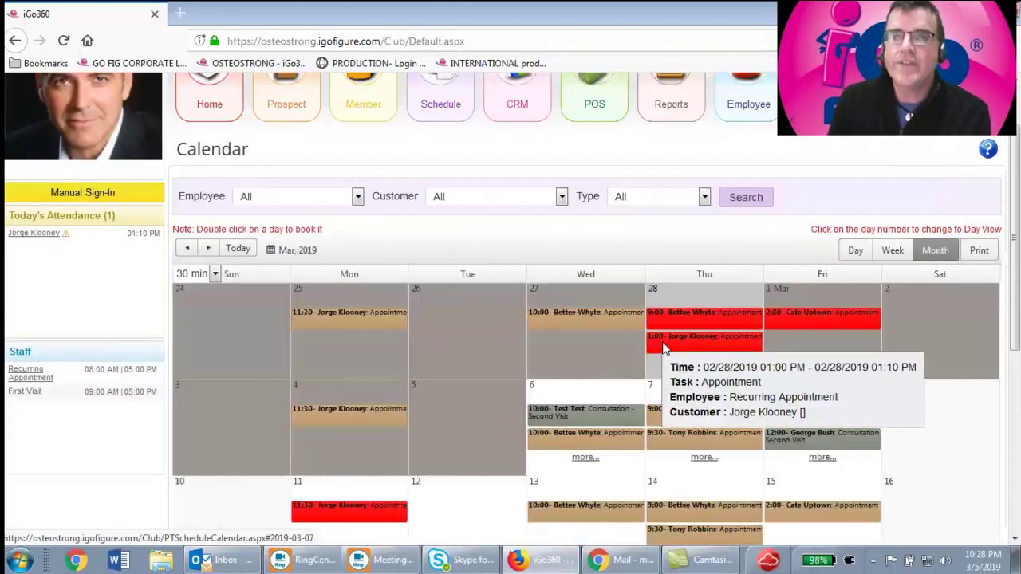
Go to the Thursday, March 14, 2019 Day view via the 14th's more… link and Week view
scroll(716, 243, "down", 3)
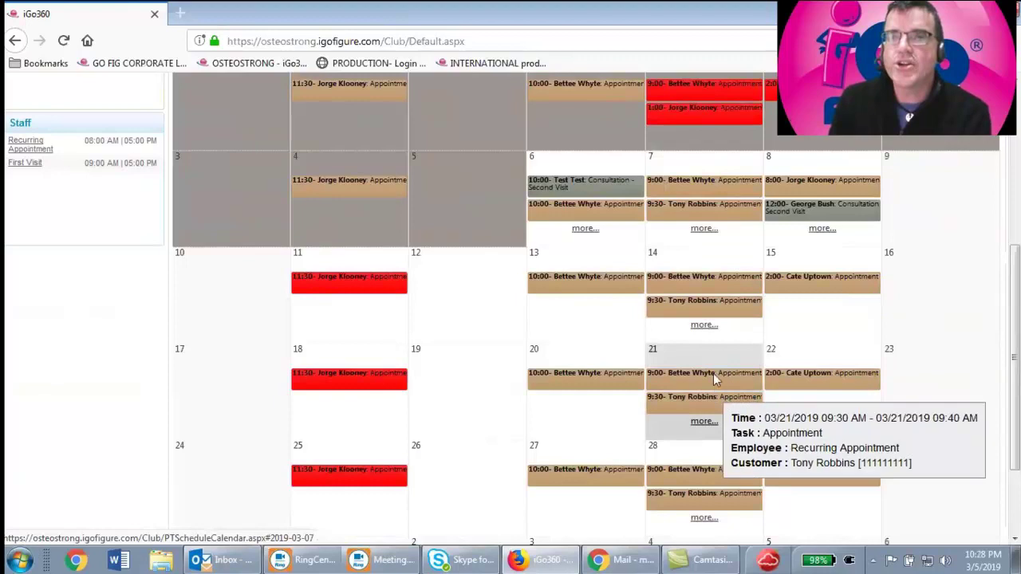
left_click(703, 326)
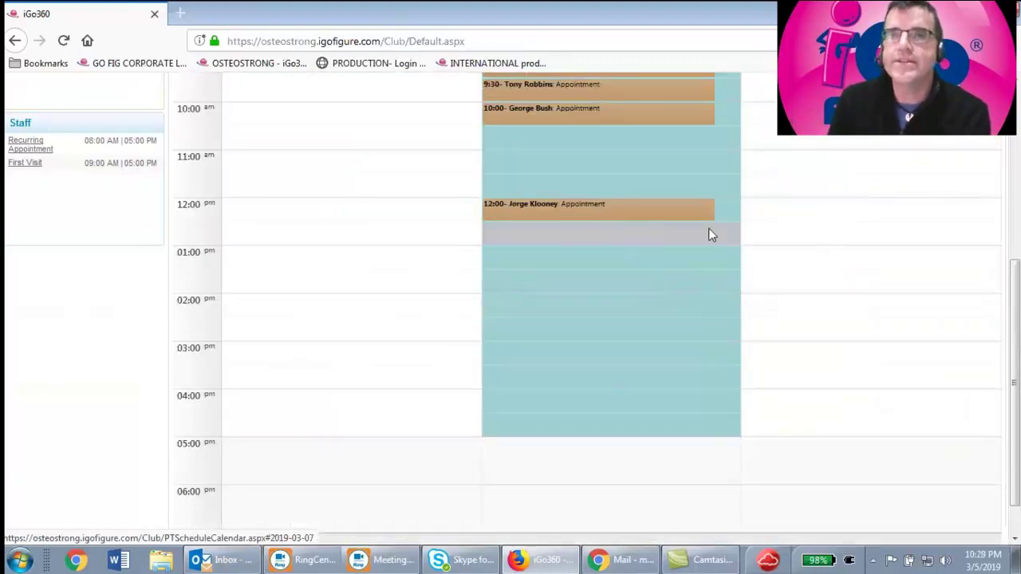
scroll(709, 228, "up", 3)
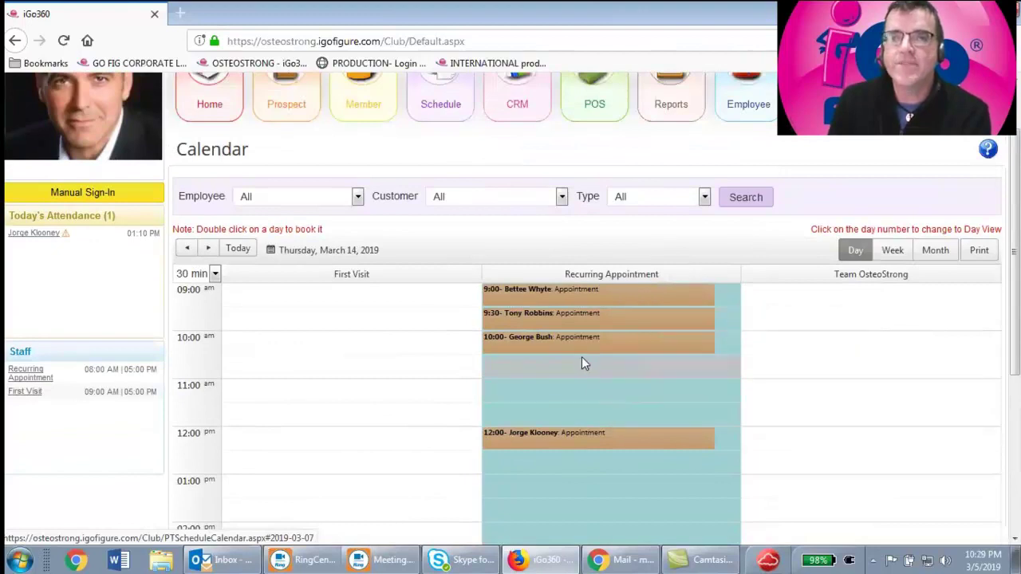
left_click(895, 251)
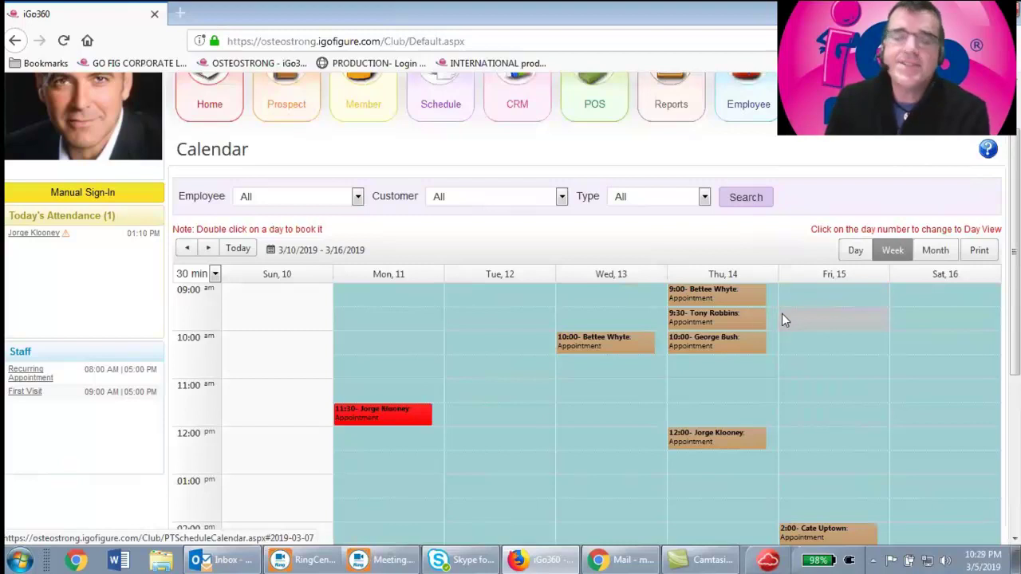
left_click(723, 275)
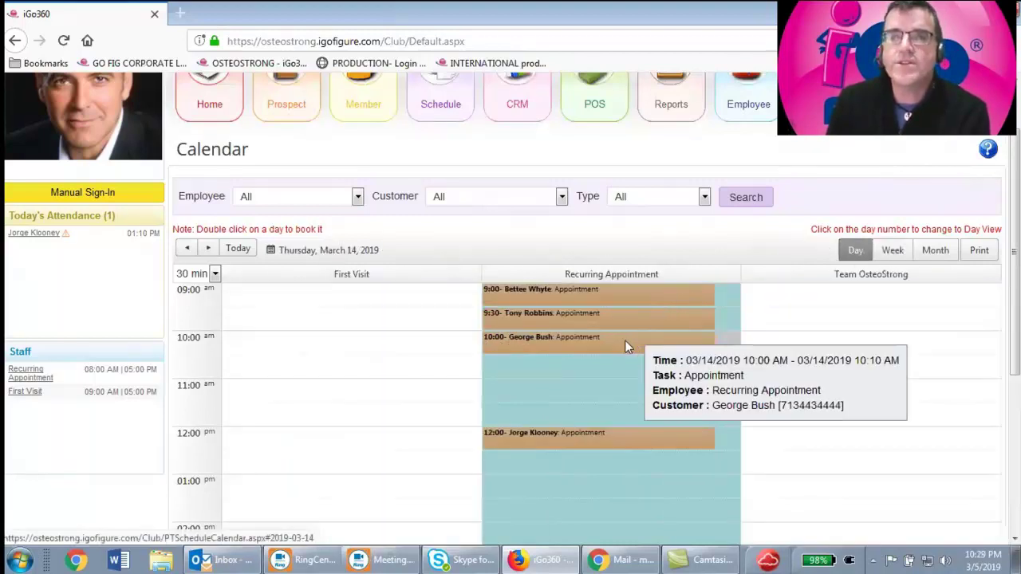
mouse_move(558, 341)
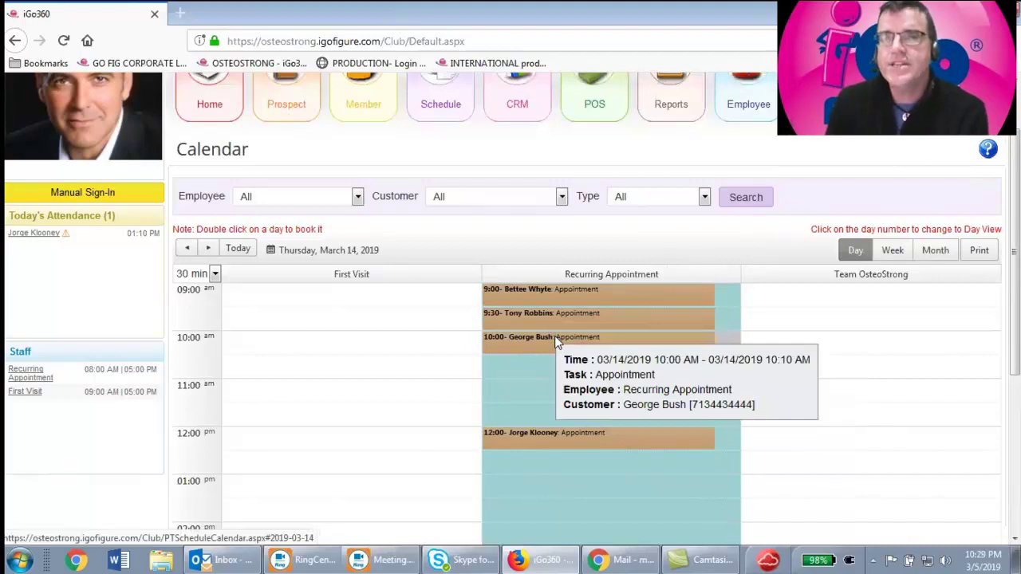
Drag the March 14 appointment from 10:00 to a later slot, rescheduling only this occurrence
left_click_drag(558, 341, 566, 398)
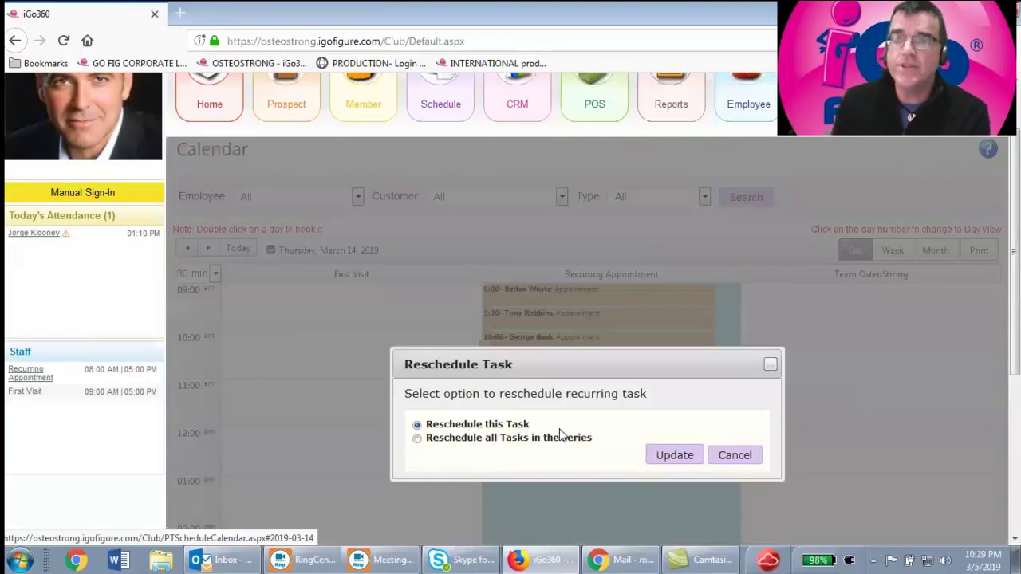
left_click(694, 462)
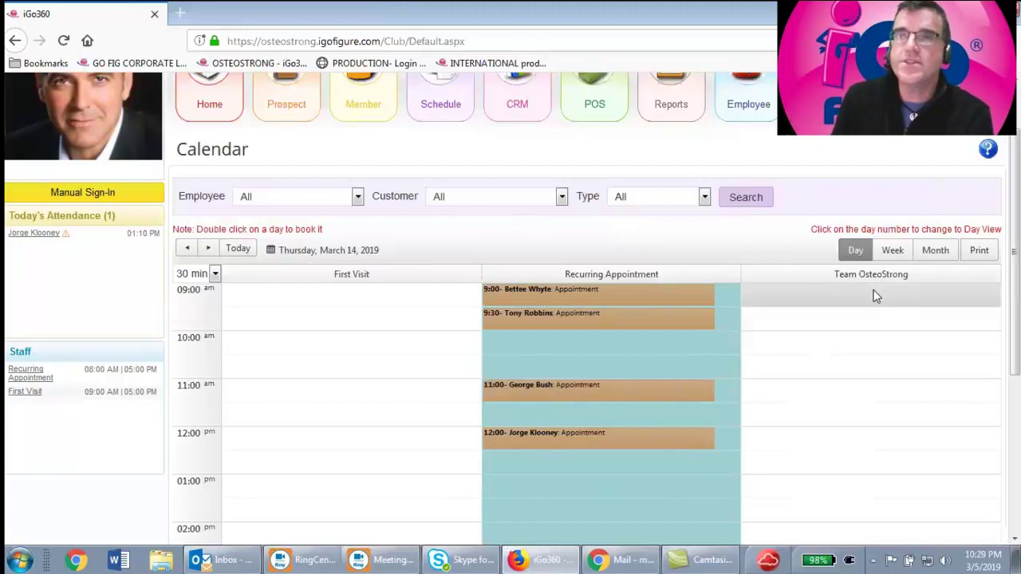
left_click(935, 252)
Start an 11:00 Task under Team OsteoStrong on Friday, March 15 for the customer
left_click(893, 252)
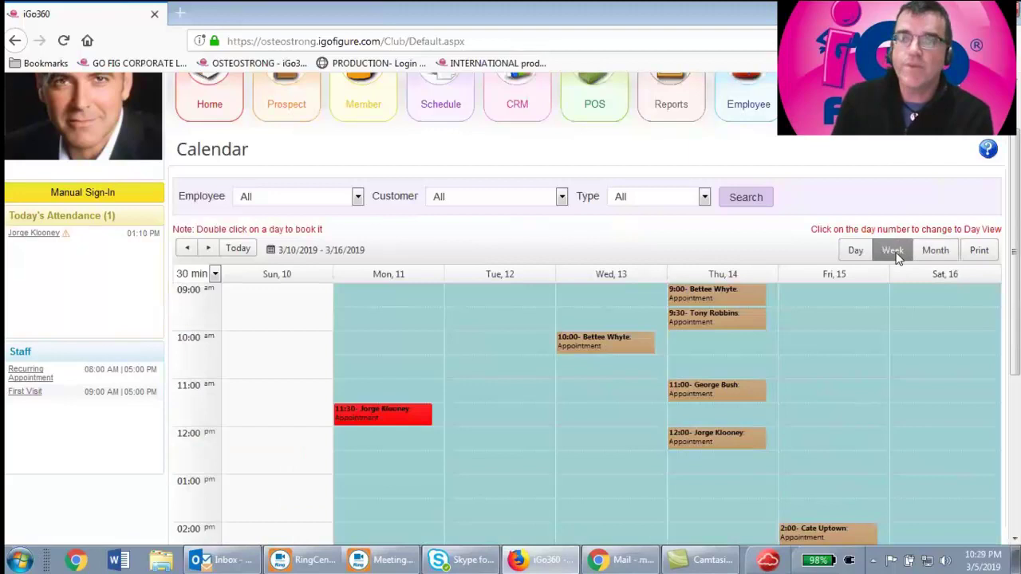
left_click(838, 275)
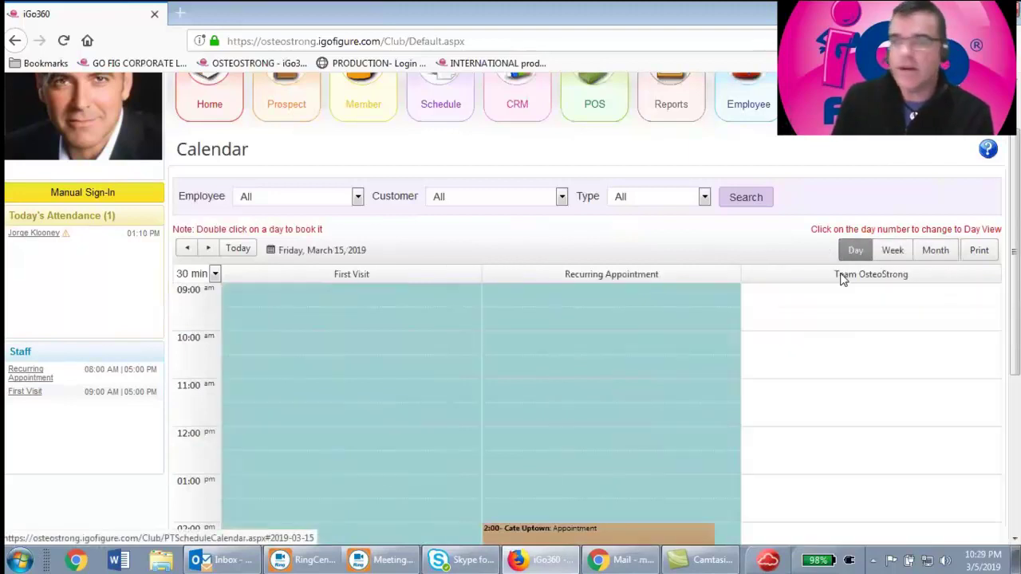
double_click(809, 390)
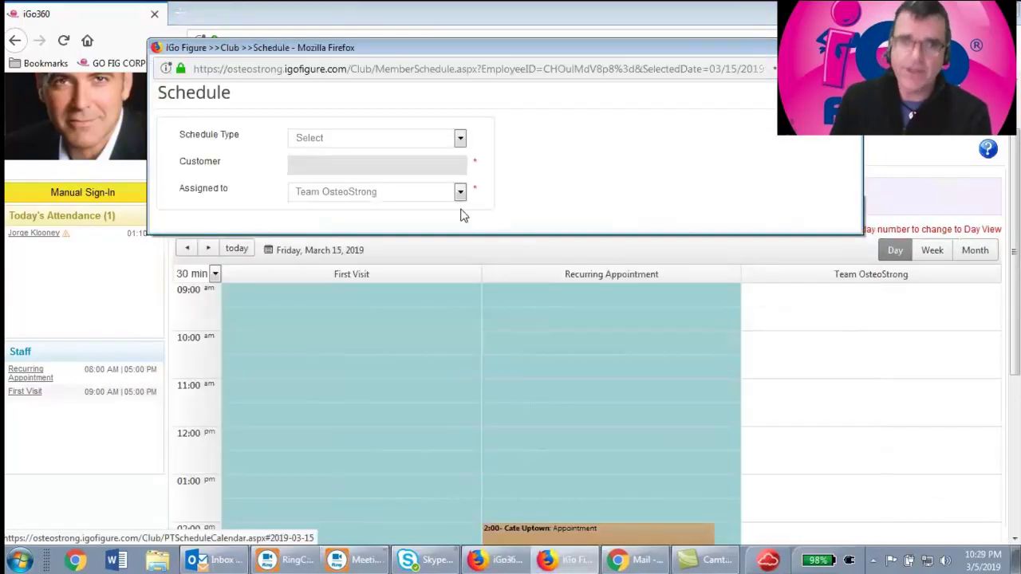
left_click(358, 139)
left_click(355, 170)
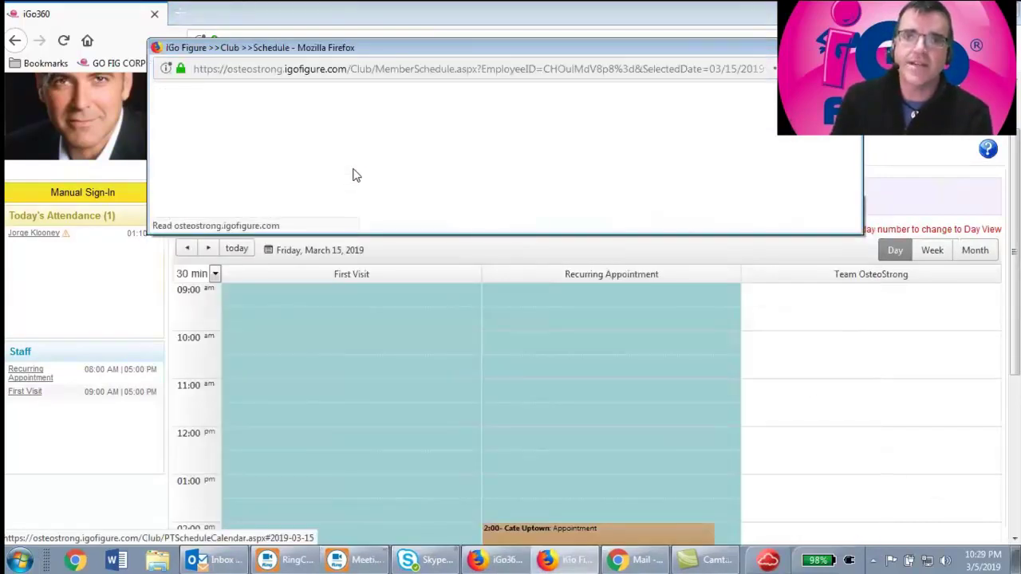
type("tea")
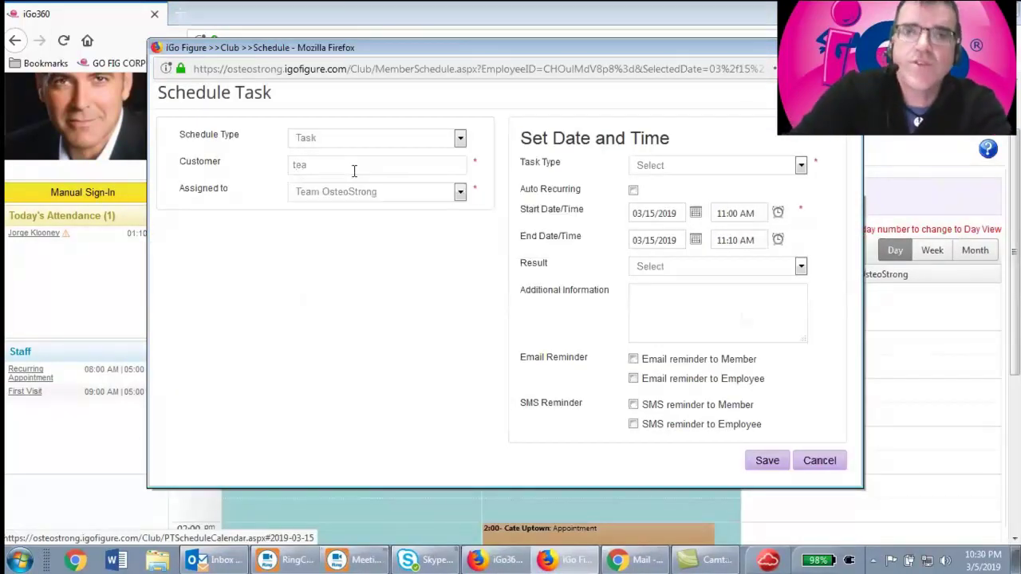
key("BackSpace")
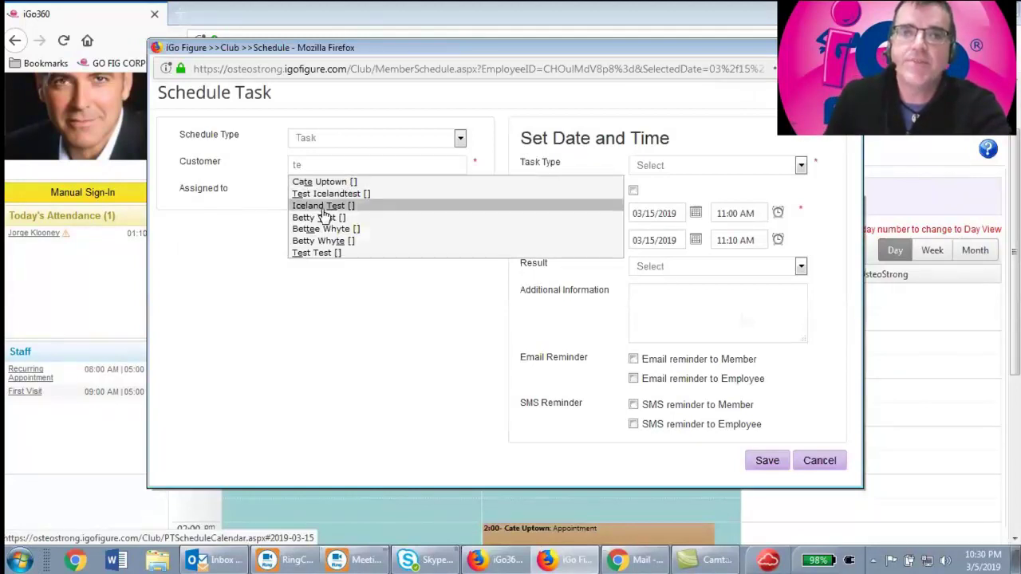
left_click(323, 241)
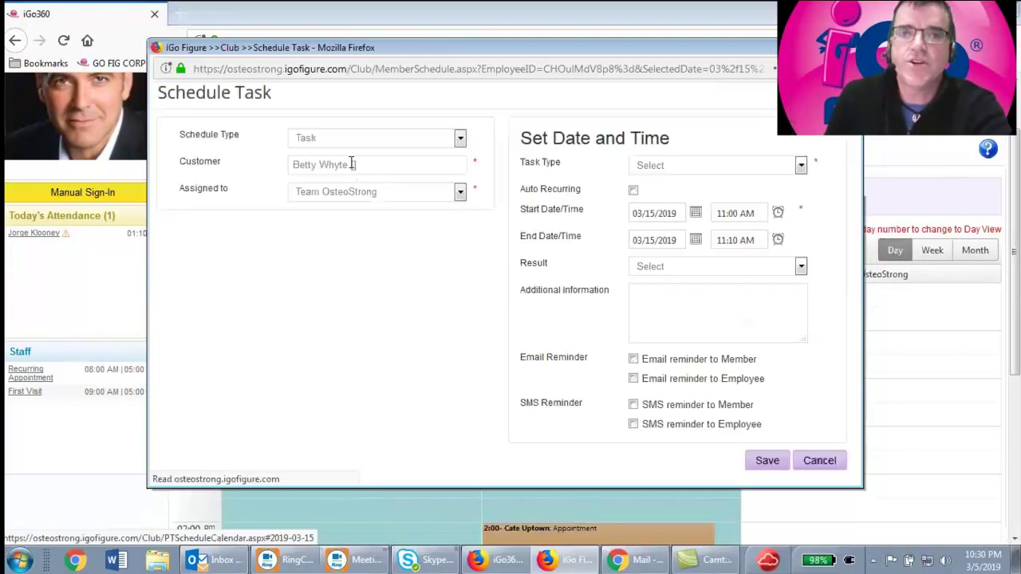
Make the task a Note reading 'Clean the windows' and save it
left_click(706, 169)
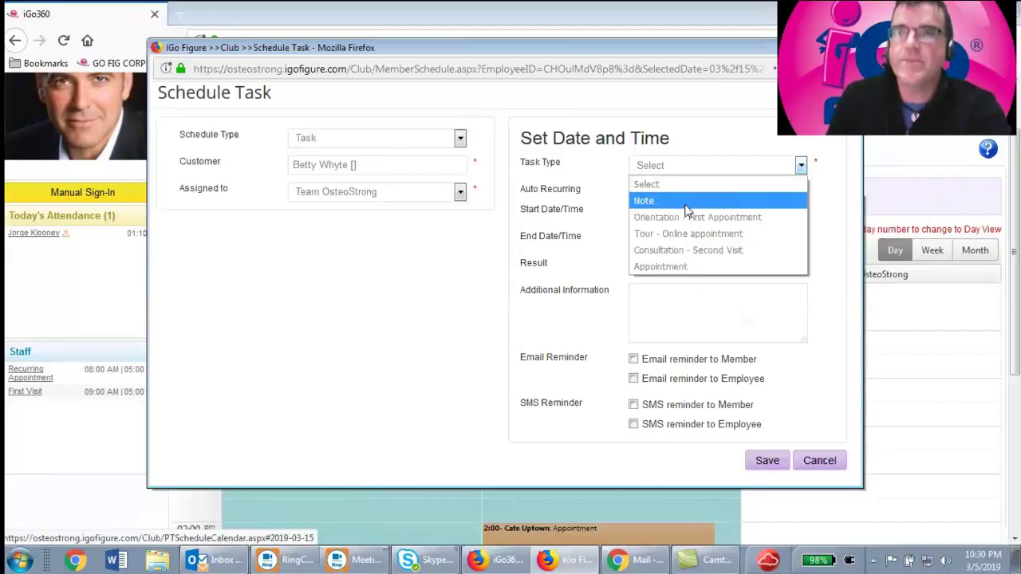
left_click(684, 203)
left_click(654, 296)
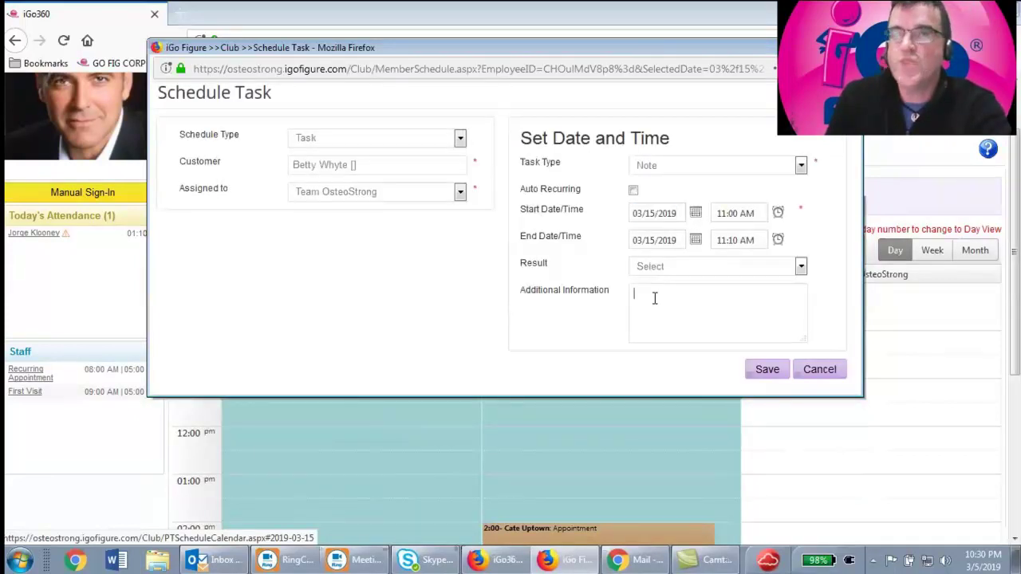
type("C")
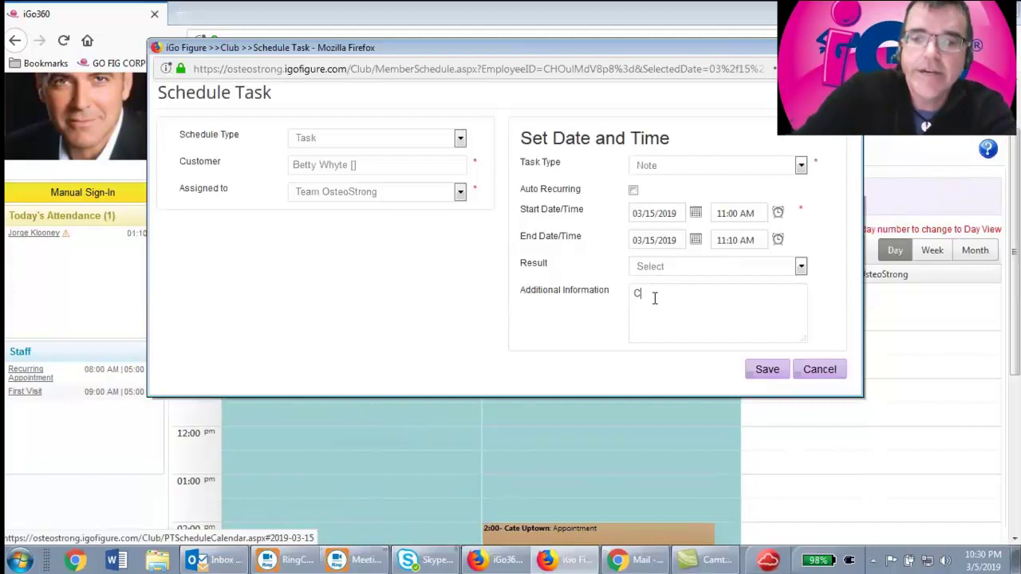
type("lean the windows")
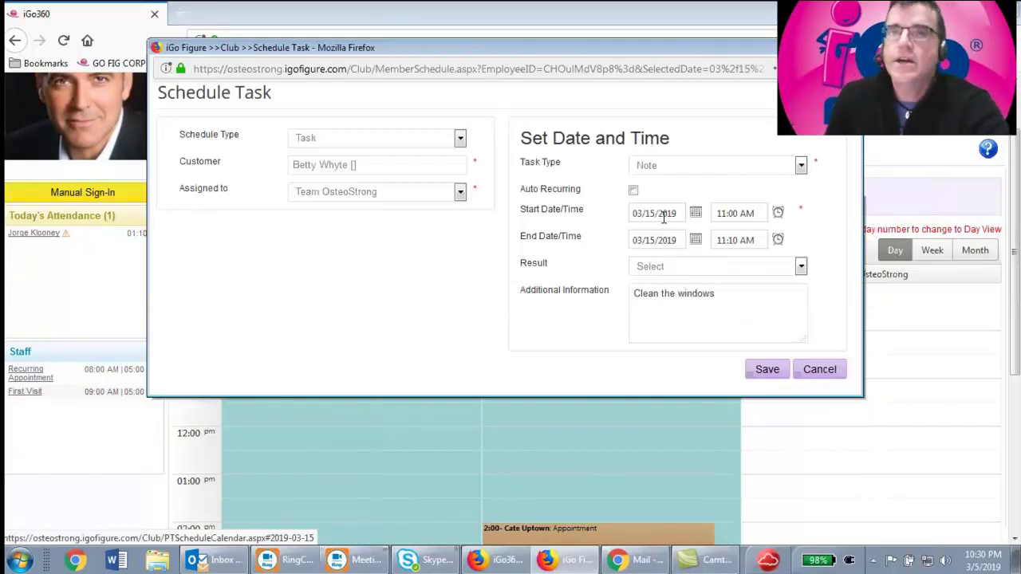
left_click(768, 369)
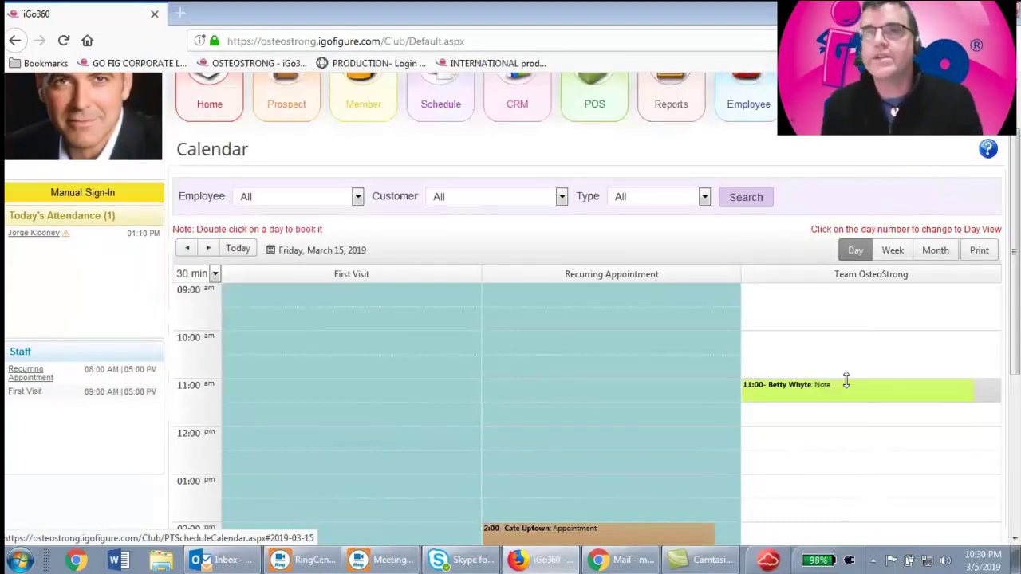
Set the 11:00 'Clean the windows' Note's result to Completed, then view the whole week
mouse_move(830, 389)
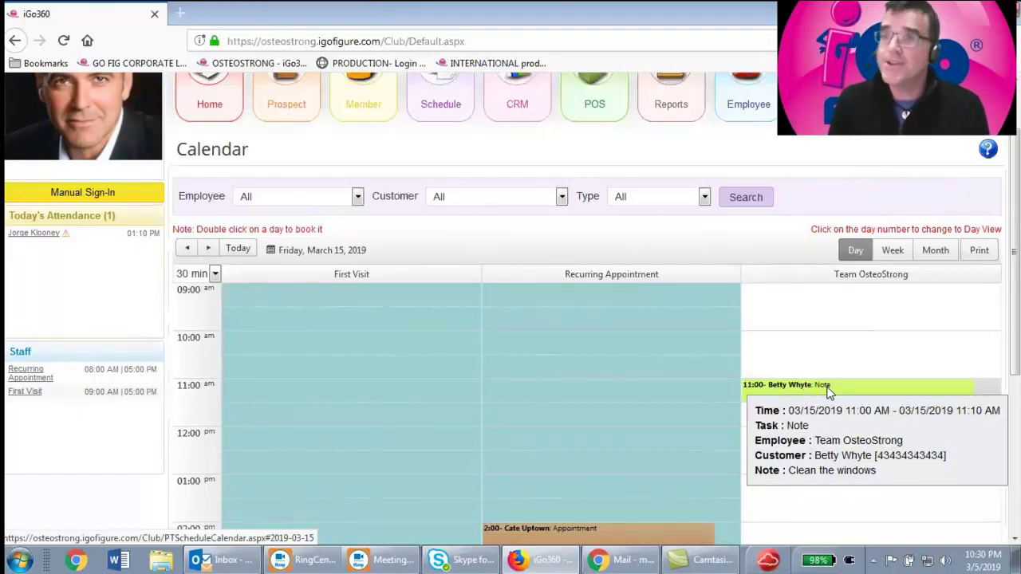
left_click(828, 389)
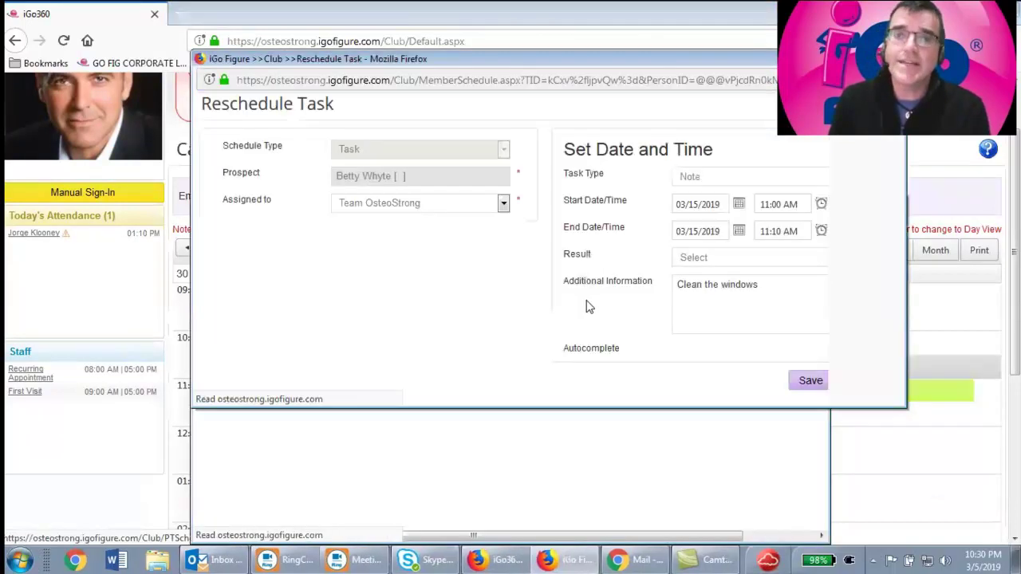
left_click(762, 257)
left_click(718, 308)
left_click(811, 382)
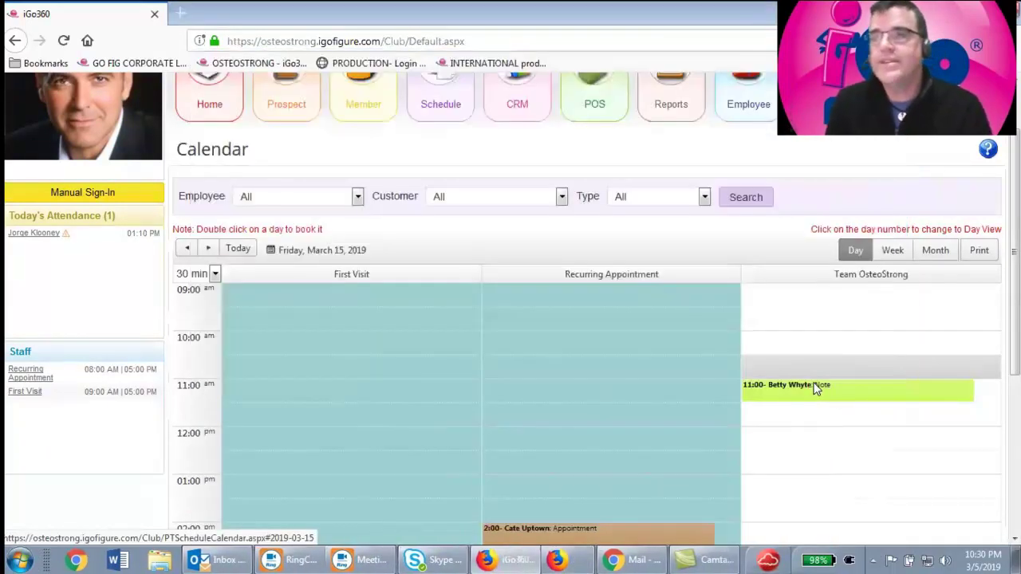
left_click(904, 249)
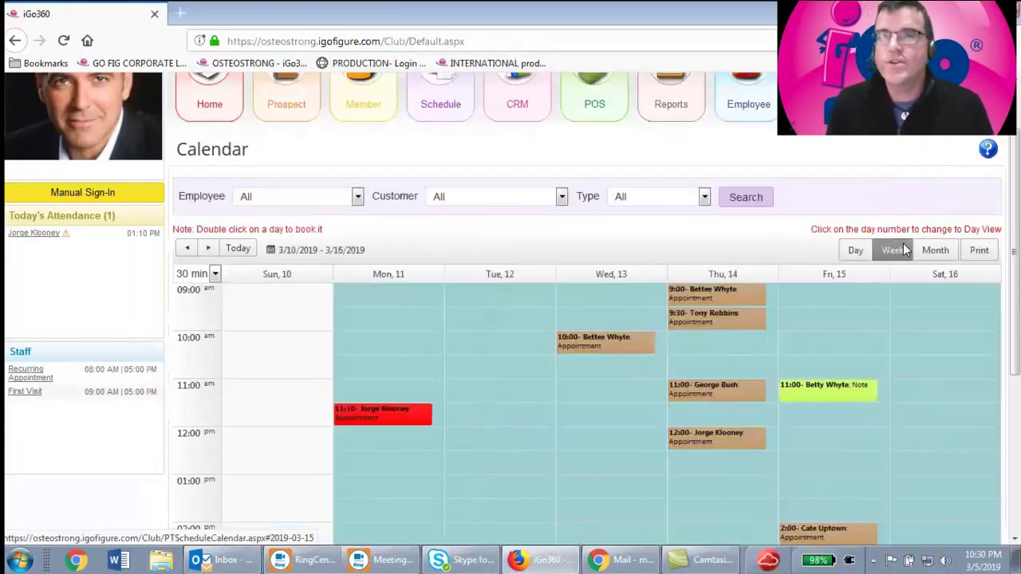
Switch the calendar to Day view for Thursday, March 14, 2019, showing the 11:00 AM appointment
left_click(722, 276)
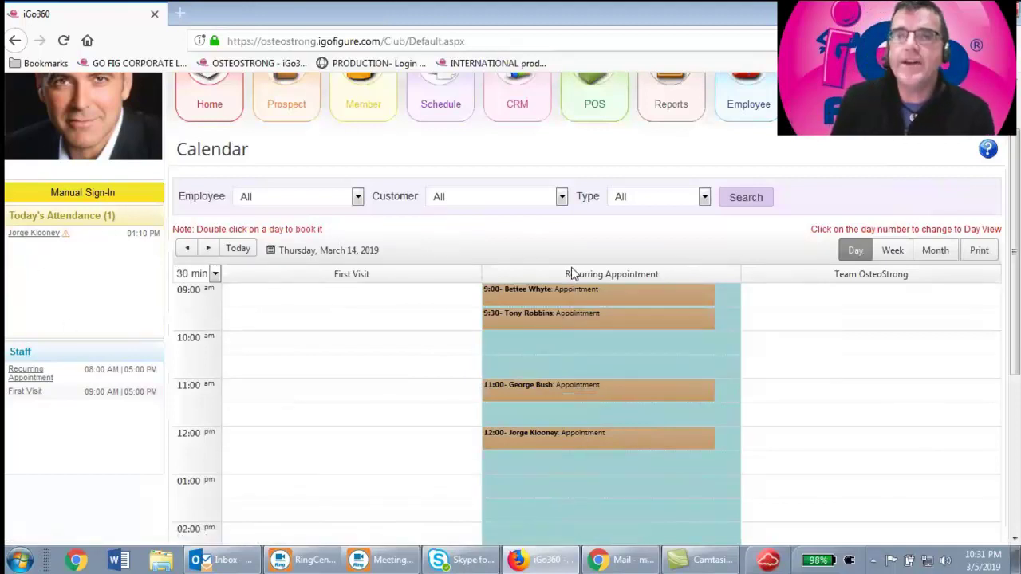
mouse_move(574, 297)
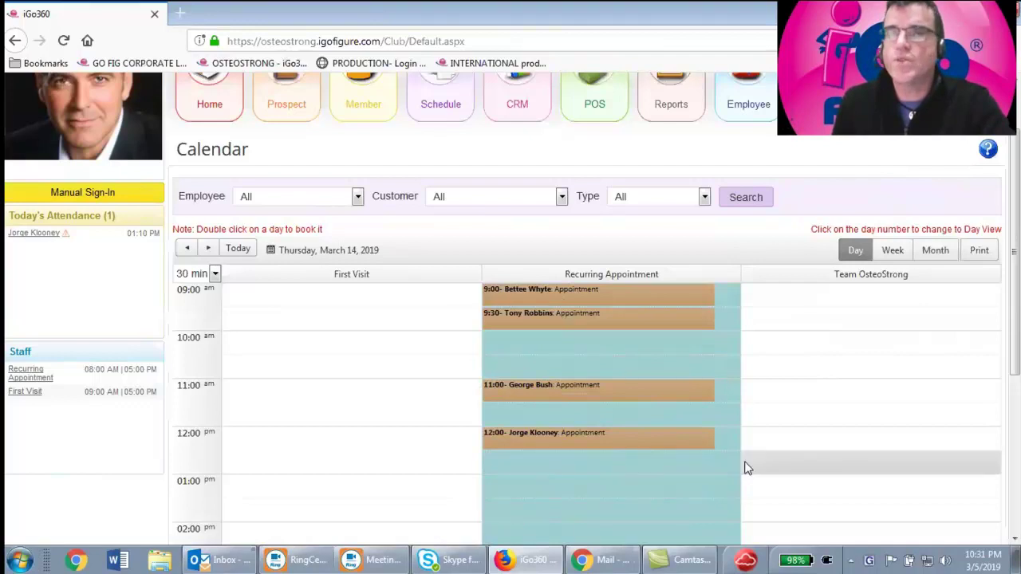
mouse_move(610, 391)
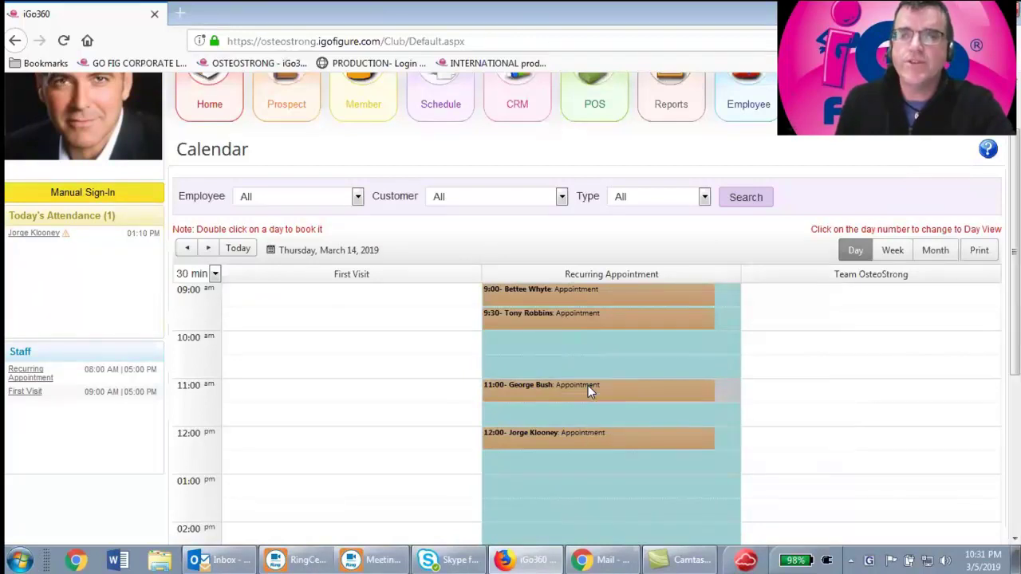
Set the customer's 11:00 appointment result to Cancelled for all recurrences in the series and save
left_click(588, 385)
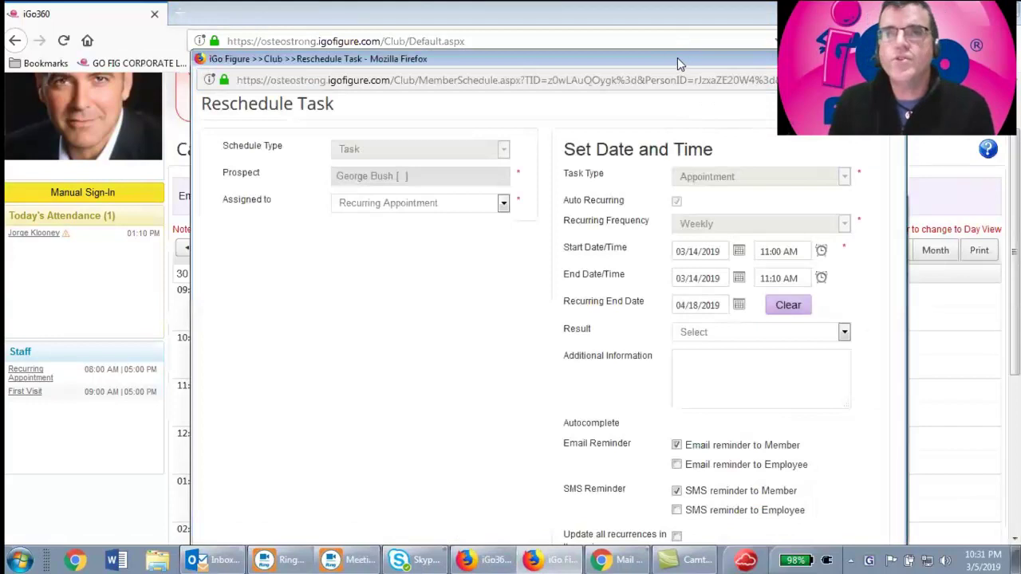
left_click_drag(677, 57, 610, 25)
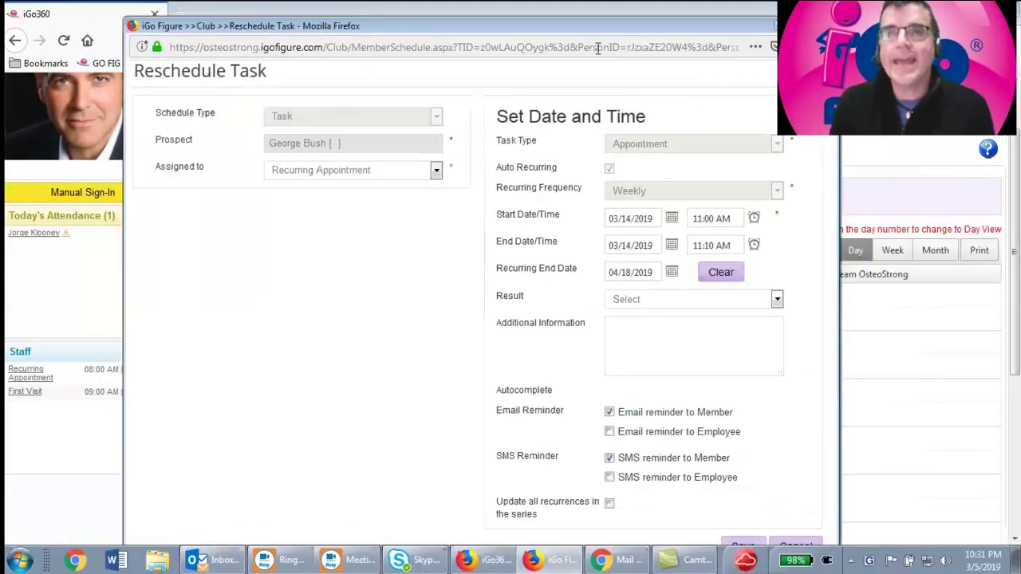
left_click(678, 301)
left_click(643, 336)
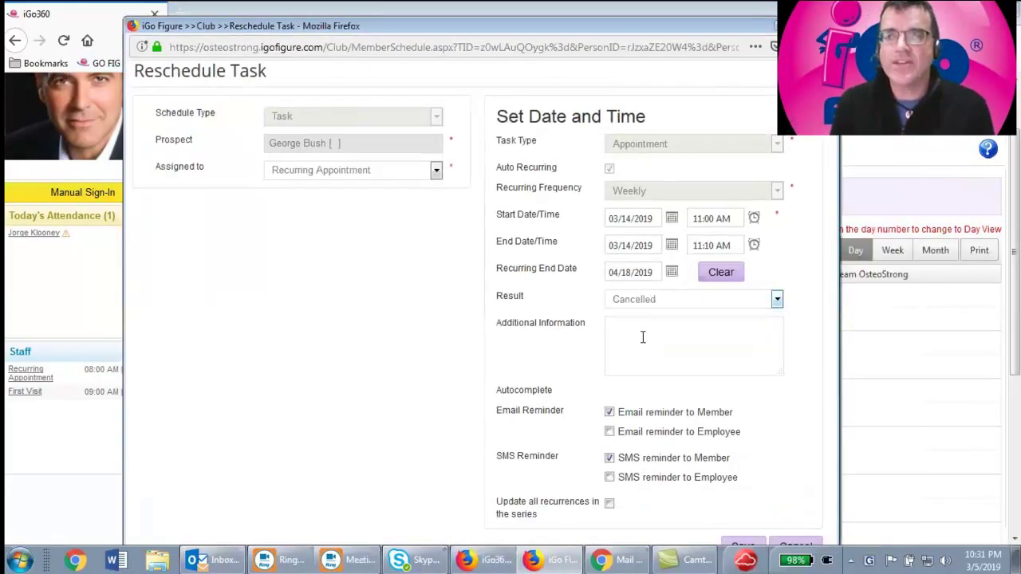
left_click(610, 505)
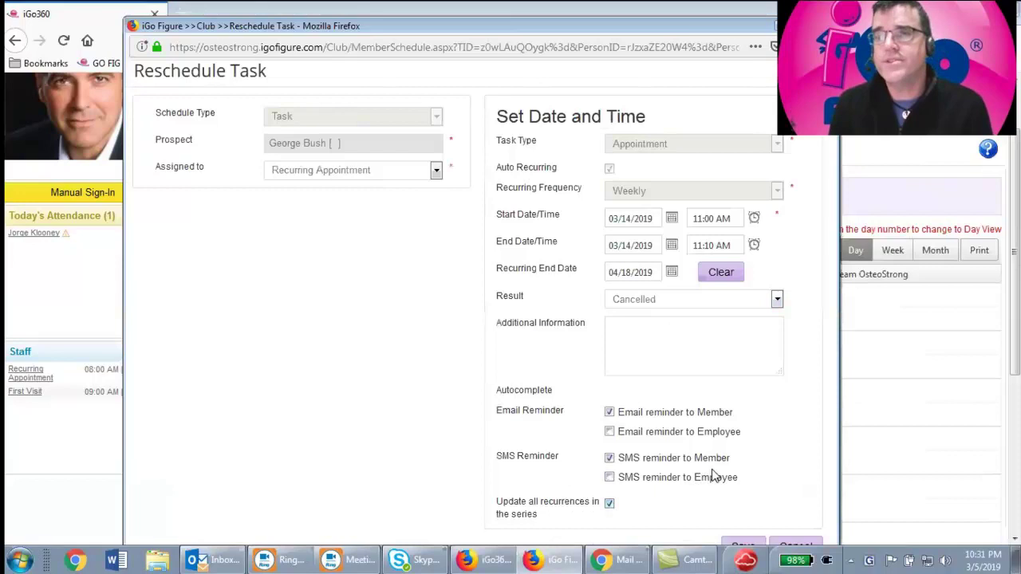
left_click(744, 547)
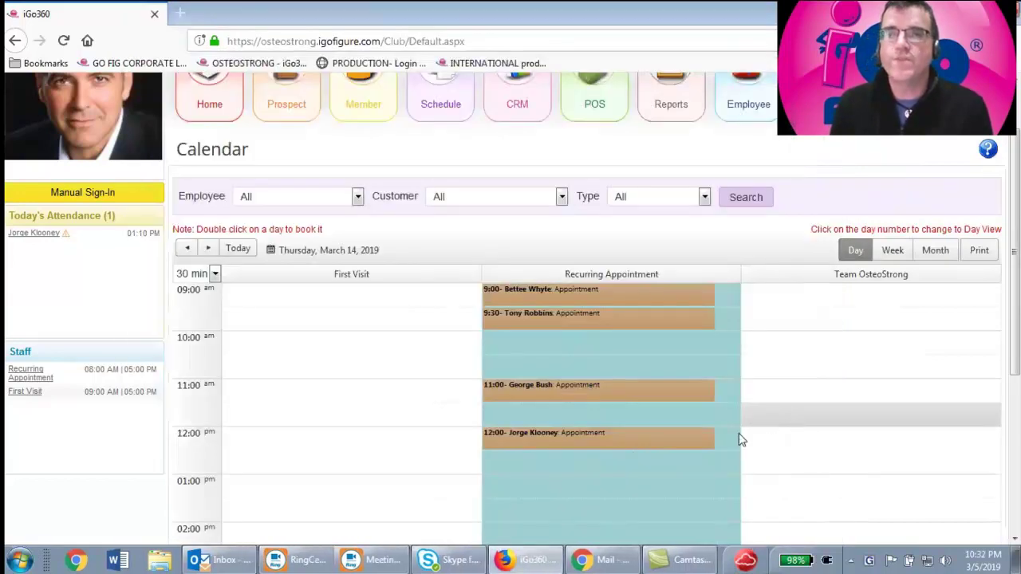
Switch the calendar to Month view to review March 2019
left_click(937, 251)
mouse_move(698, 431)
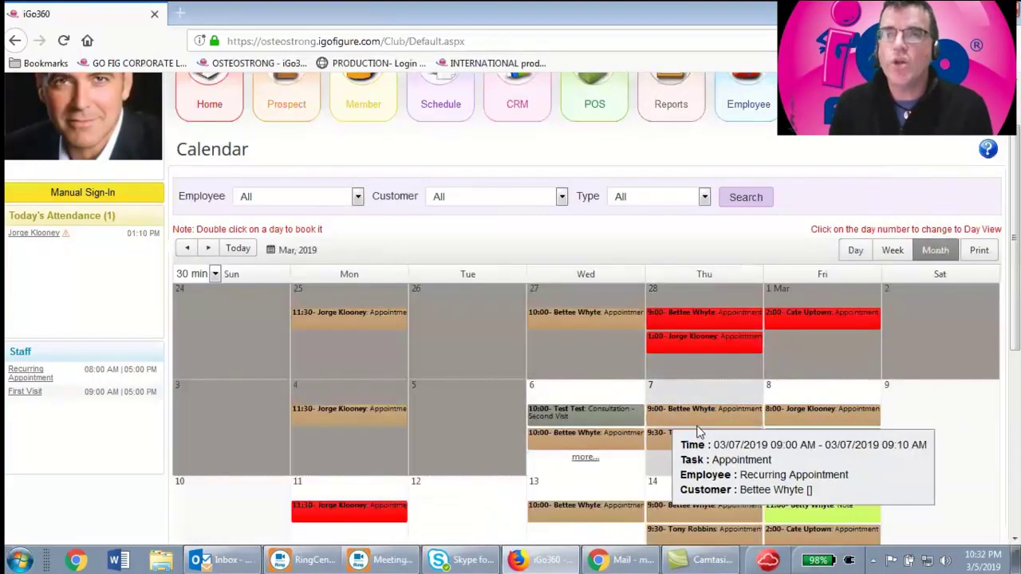
mouse_move(658, 444)
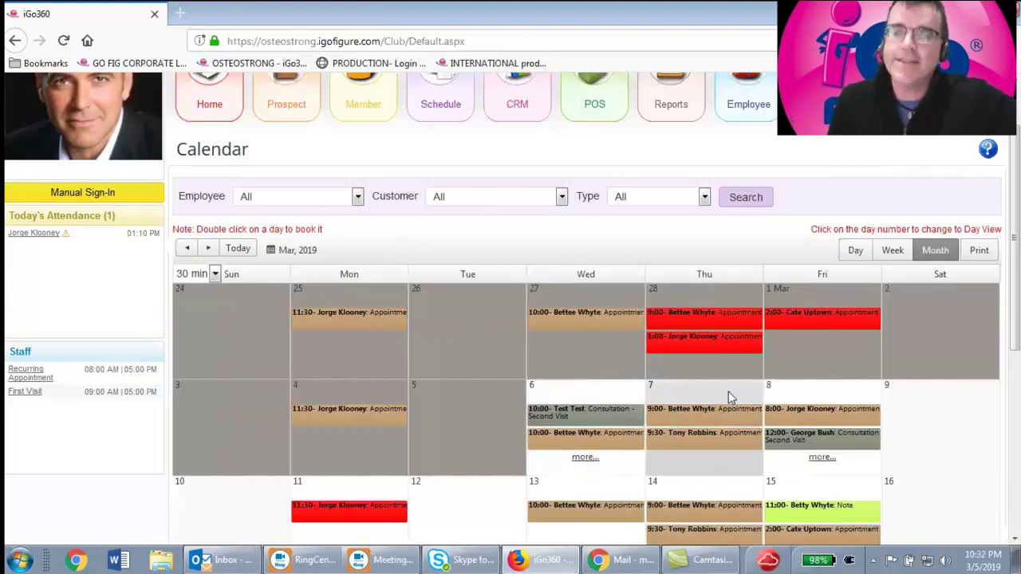
scroll(705, 351, "up", 2)
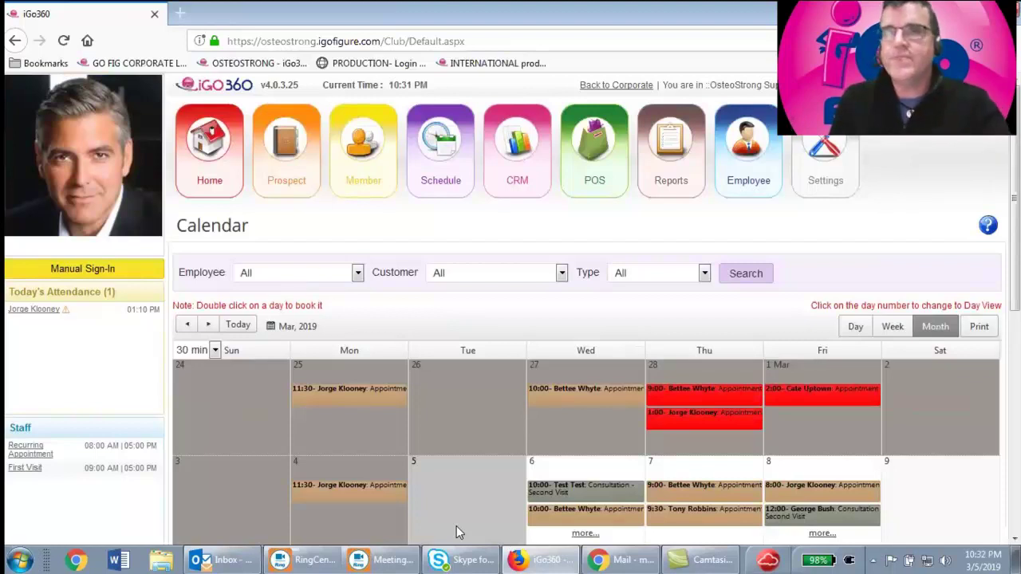
Open the customer's prospect record from the Prospect List
mouse_move(290, 141)
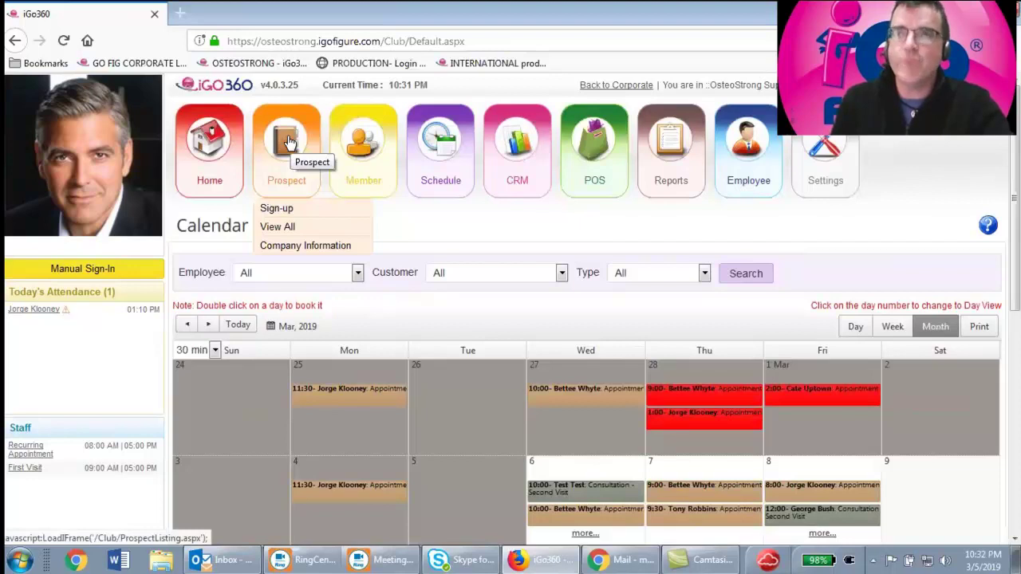
left_click(290, 141)
scroll(381, 303, "down", 1)
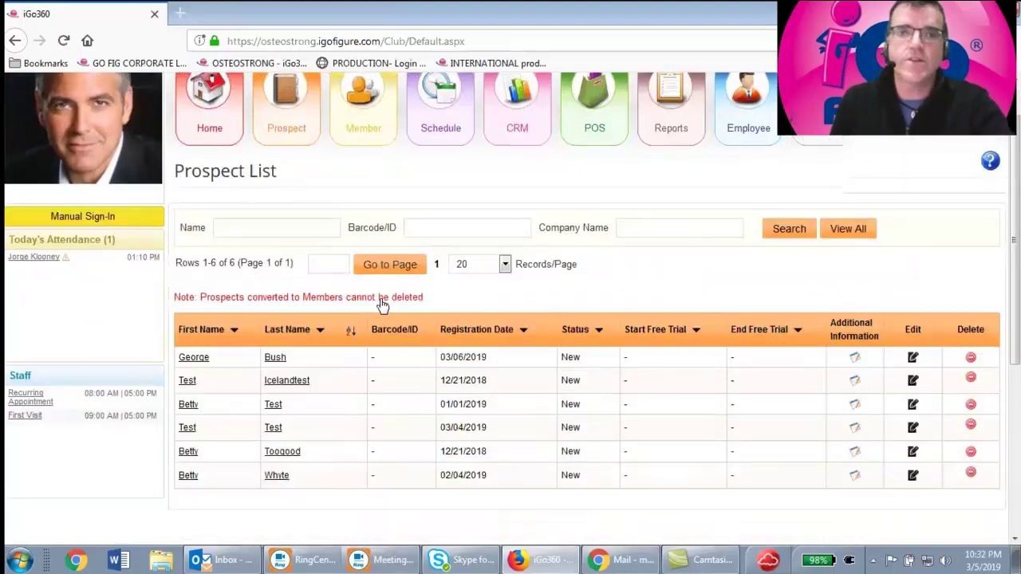
scroll(381, 303, "down", 2)
left_click(271, 257)
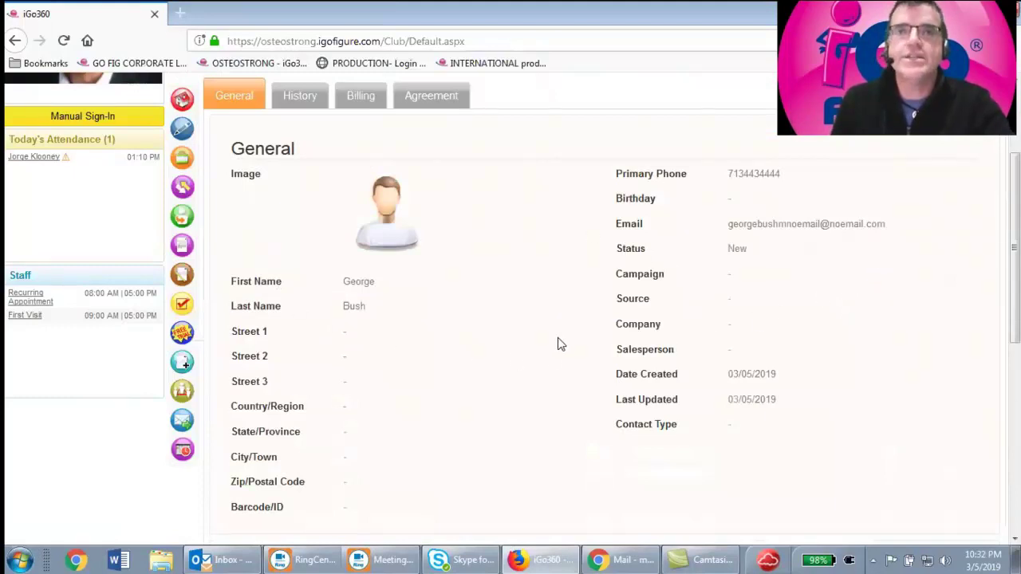
scroll(559, 347, "up", 1)
scroll(559, 347, "up", 2)
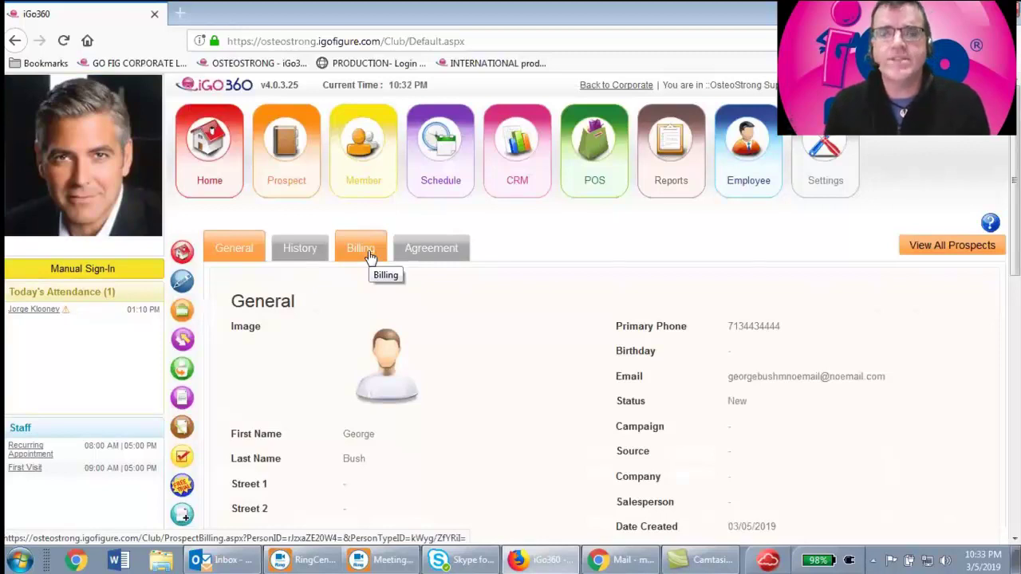
left_click(300, 253)
Show Notification History on the History tab, listing the Appointment Reminder and Orientation Confirmation emails
left_click(939, 387)
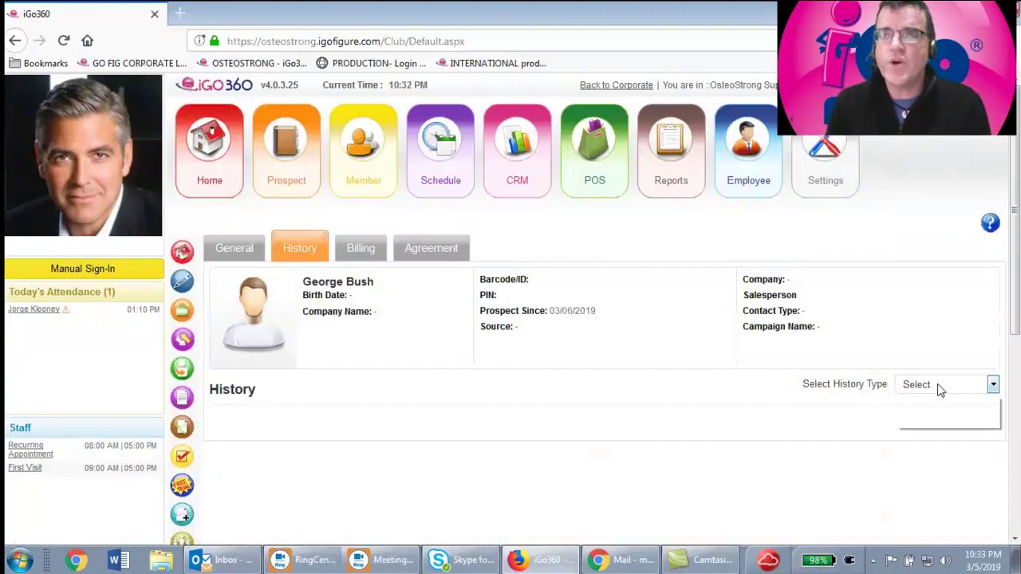
left_click(956, 416)
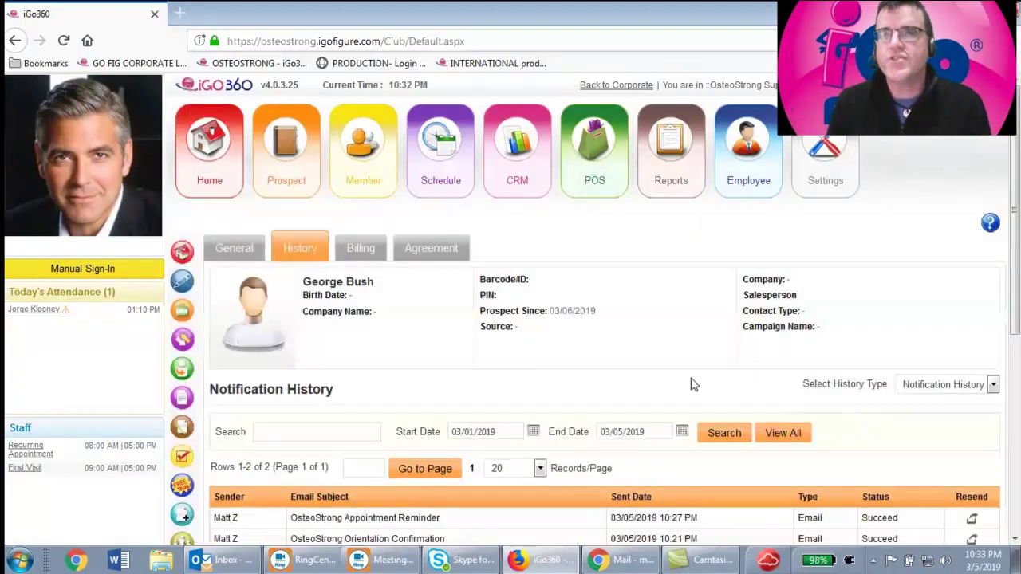
scroll(692, 384, "down", 4)
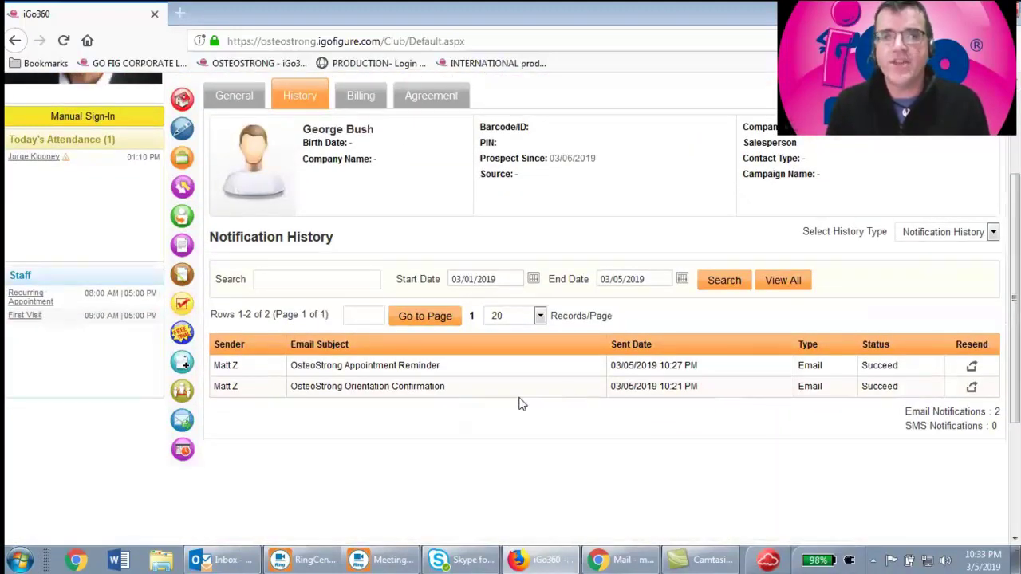
scroll(547, 319, "up", 4)
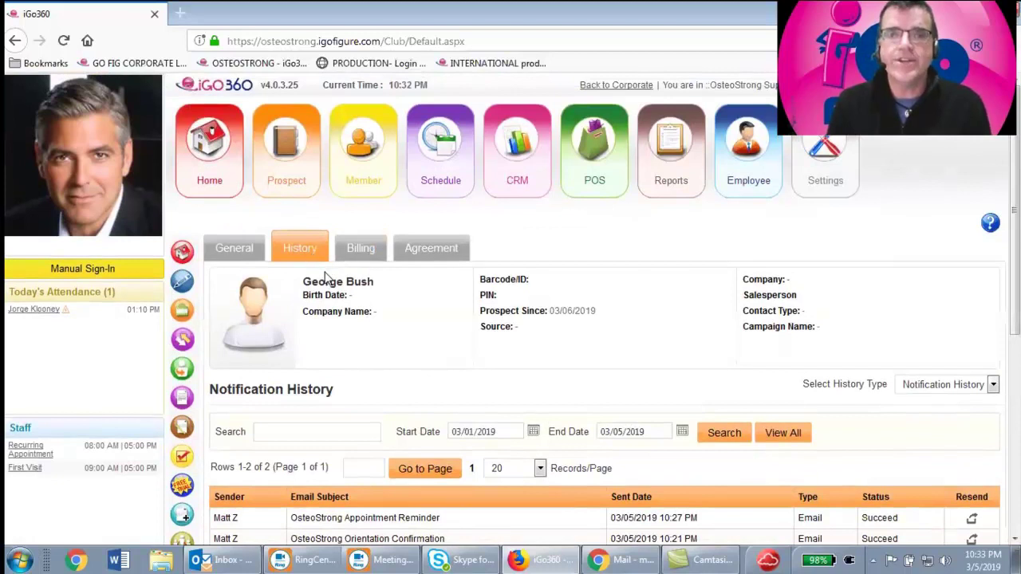
scroll(327, 276, "down", 4)
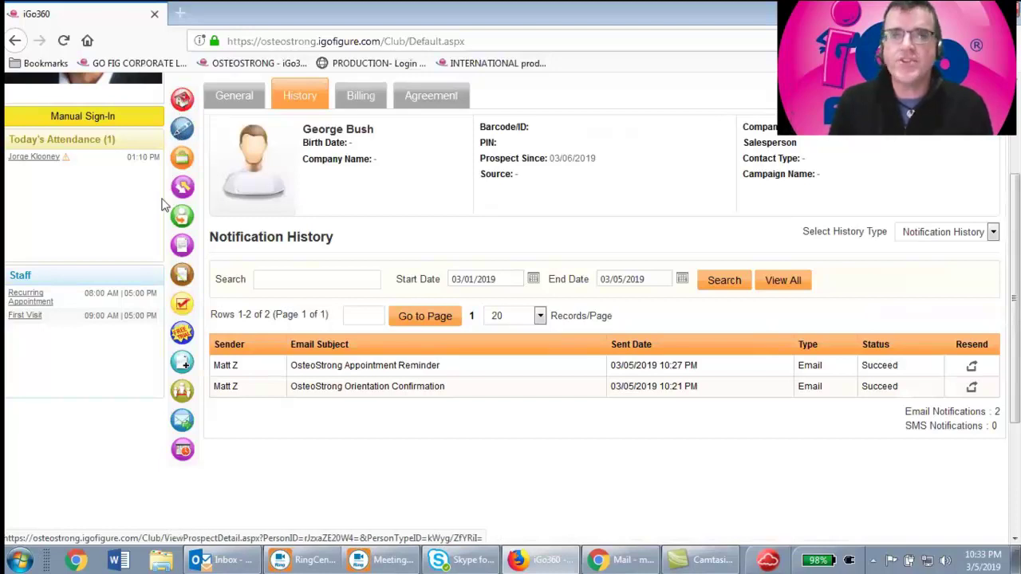
Check the prospect's empty notes list, starting a new note and then cancelling it
left_click(181, 283)
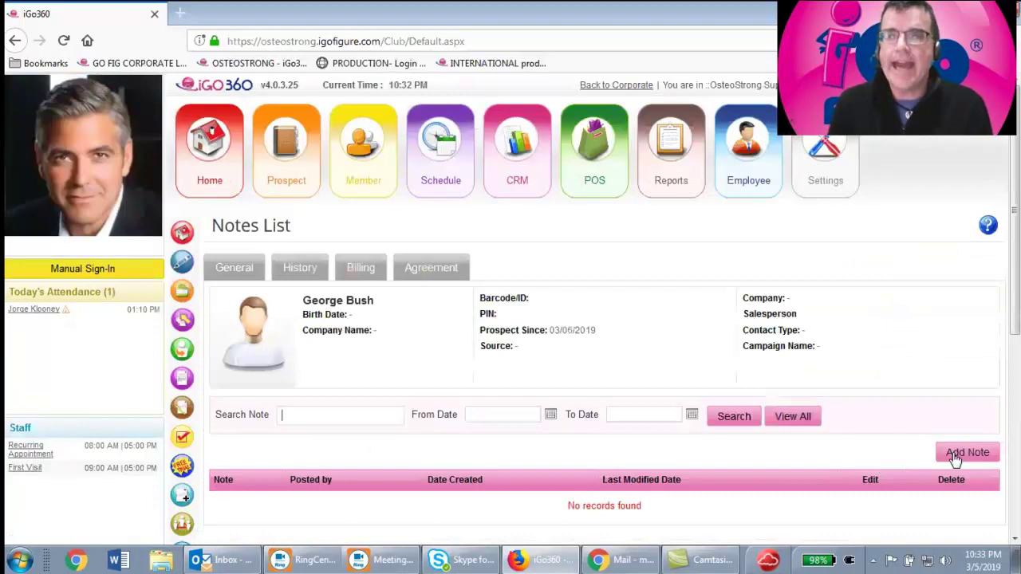
left_click(957, 453)
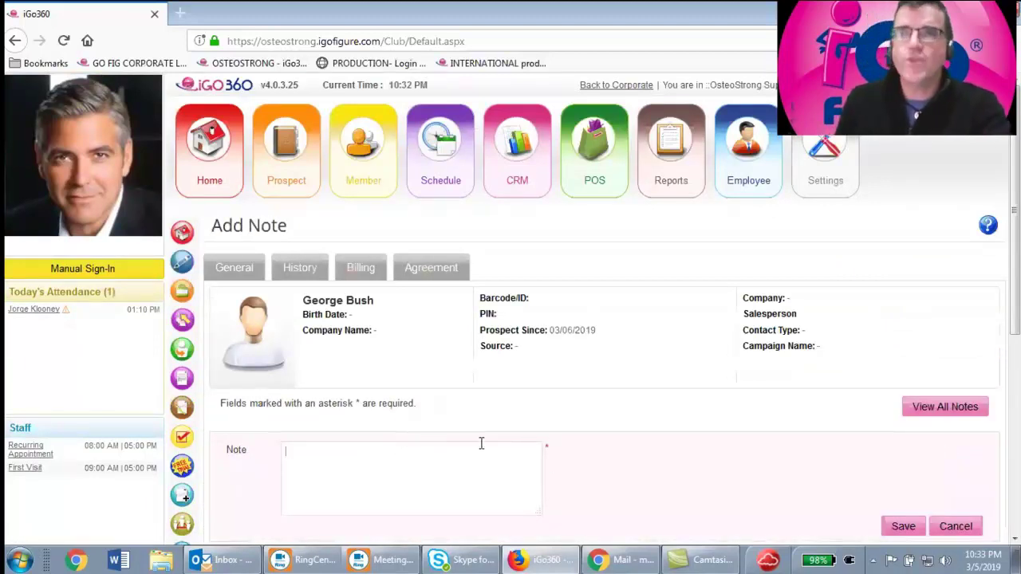
left_click(956, 528)
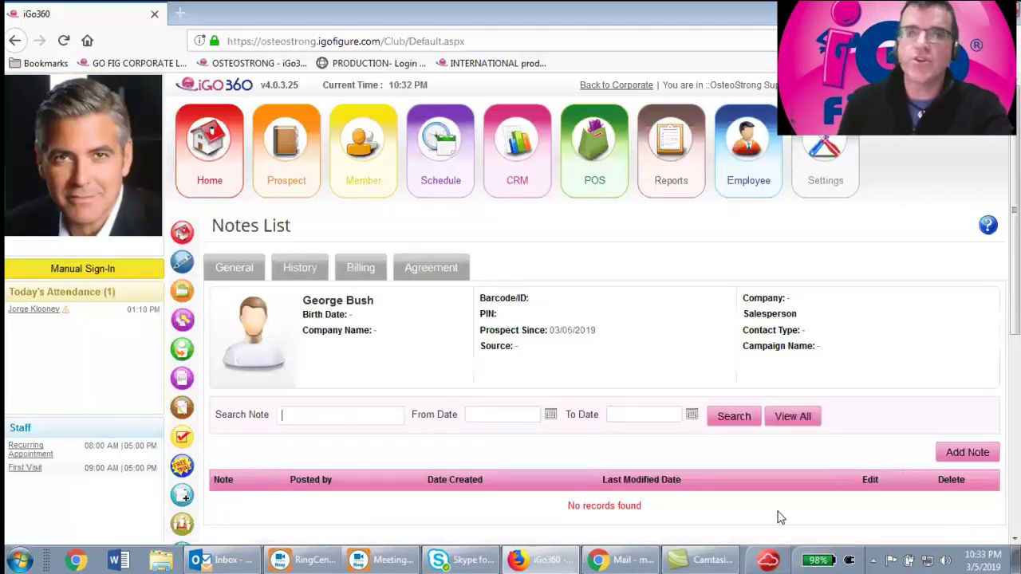
mouse_move(571, 558)
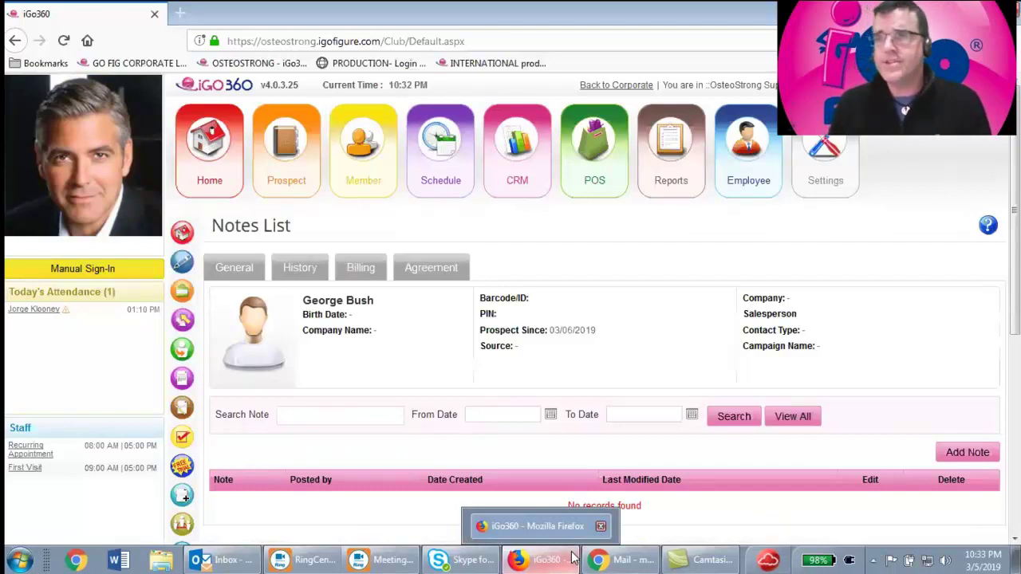
Open the prospect's Task List showing the cancelled Recurring Appointment tasks
scroll(257, 384, "down", 1)
left_click(257, 383)
scroll(256, 383, "down", 1)
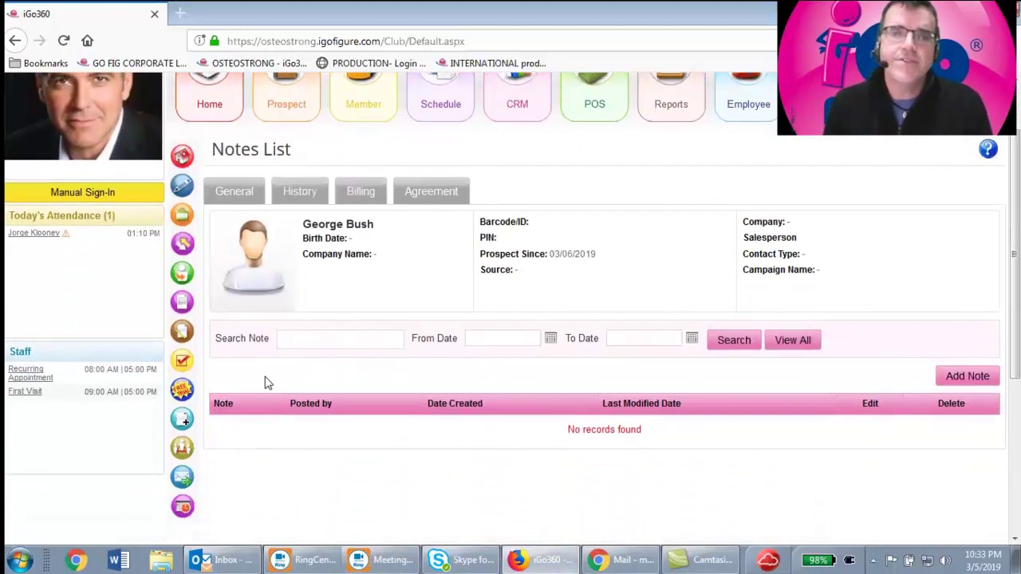
left_click(182, 363)
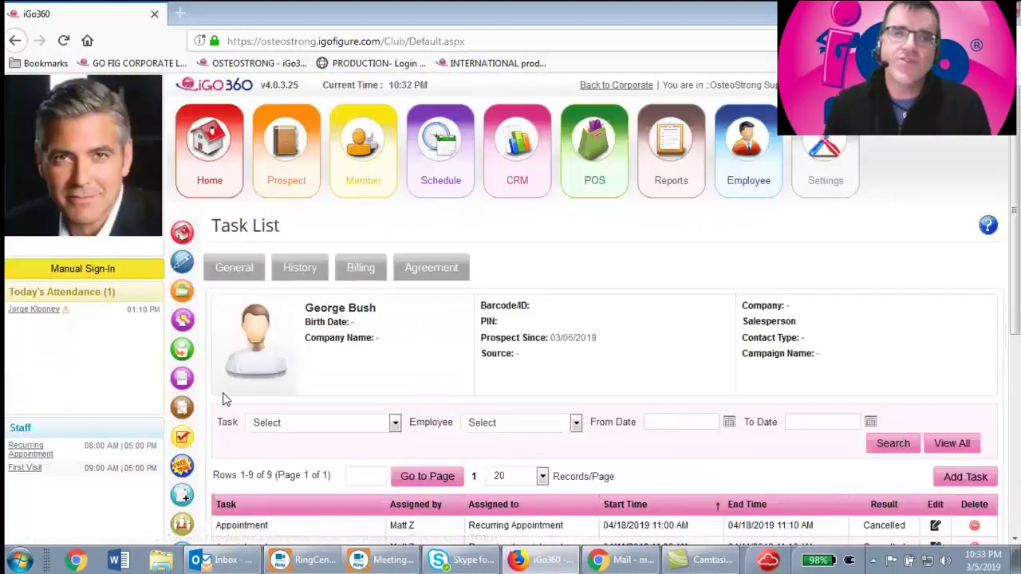
scroll(251, 364, "down", 2)
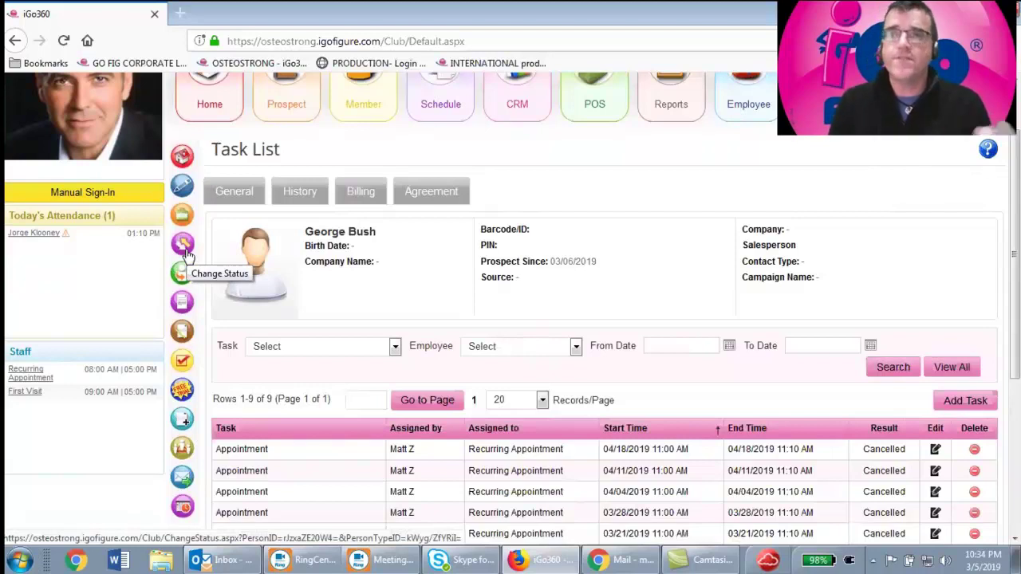
Change the prospect's status to Inactive and save it
left_click(185, 253)
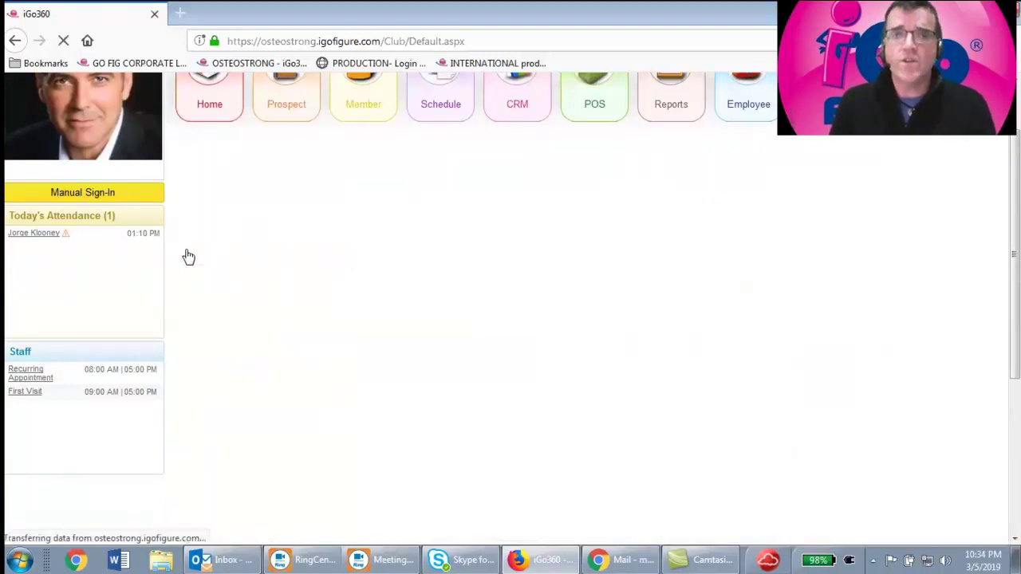
left_click(406, 484)
left_click(375, 451)
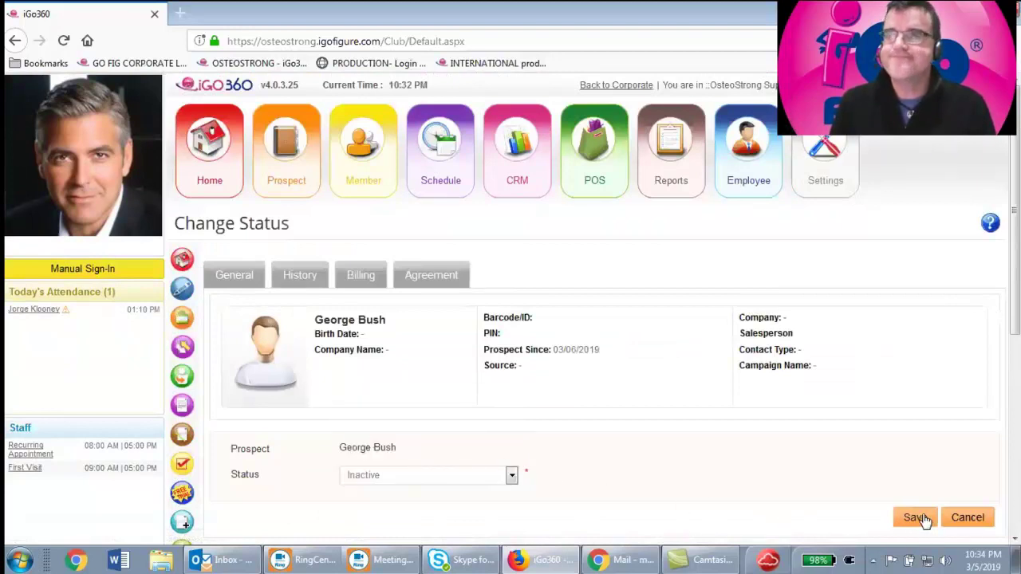
left_click(918, 517)
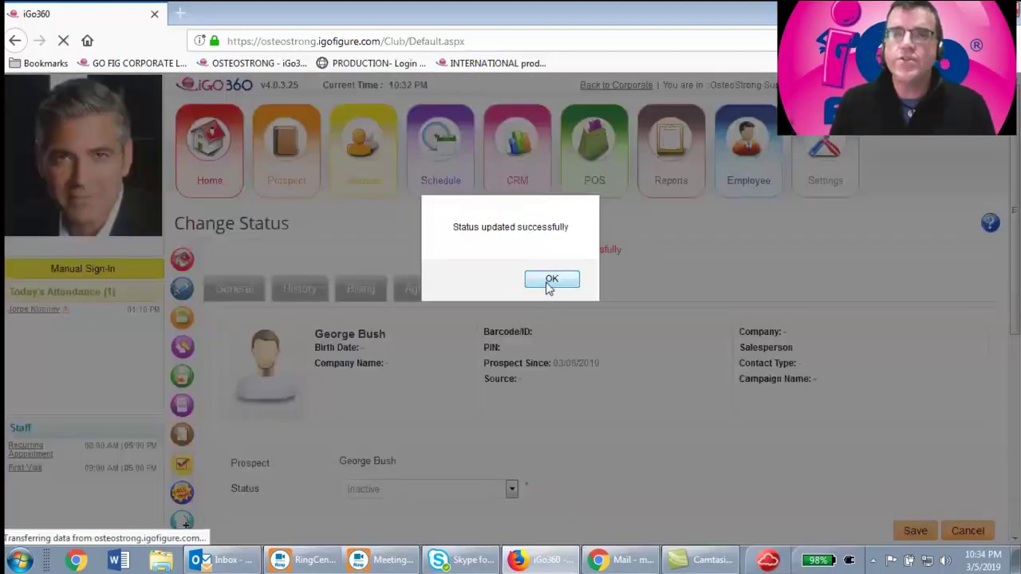
left_click(554, 280)
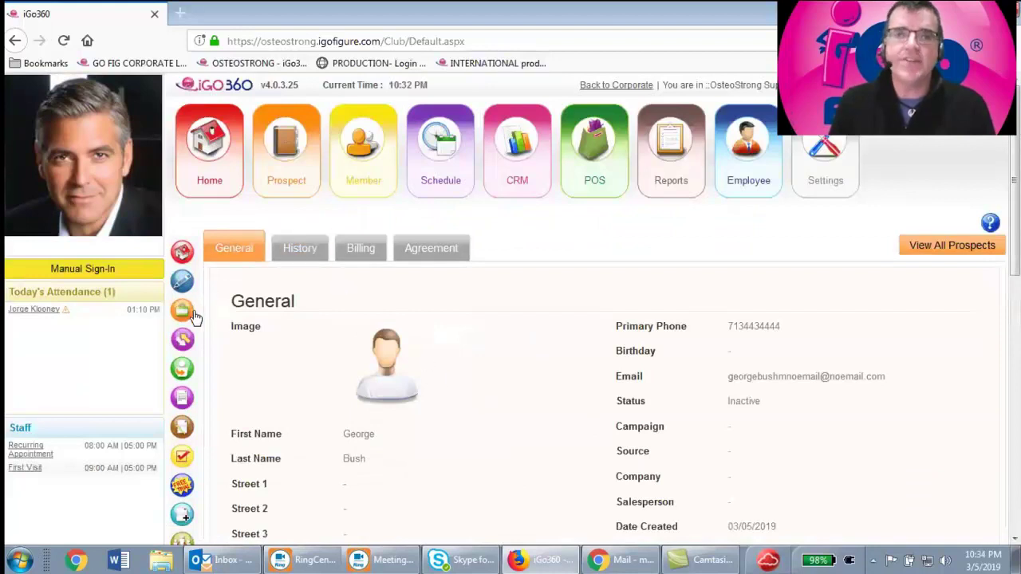
Restore the prospect's status to New and save it
left_click(182, 339)
scroll(435, 403, "down", 1)
left_click(424, 323)
left_click(401, 358)
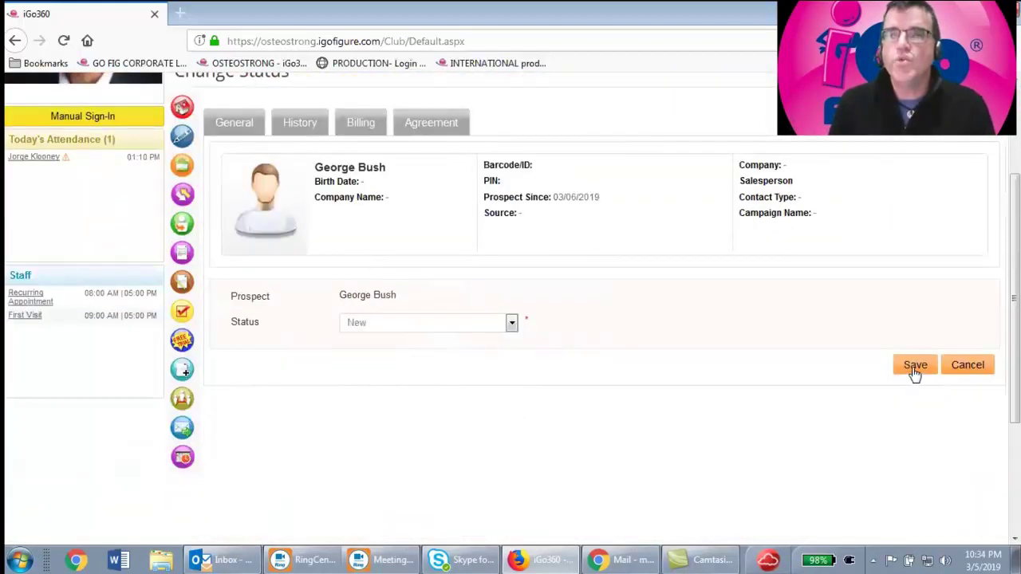
left_click(914, 366)
left_click(551, 279)
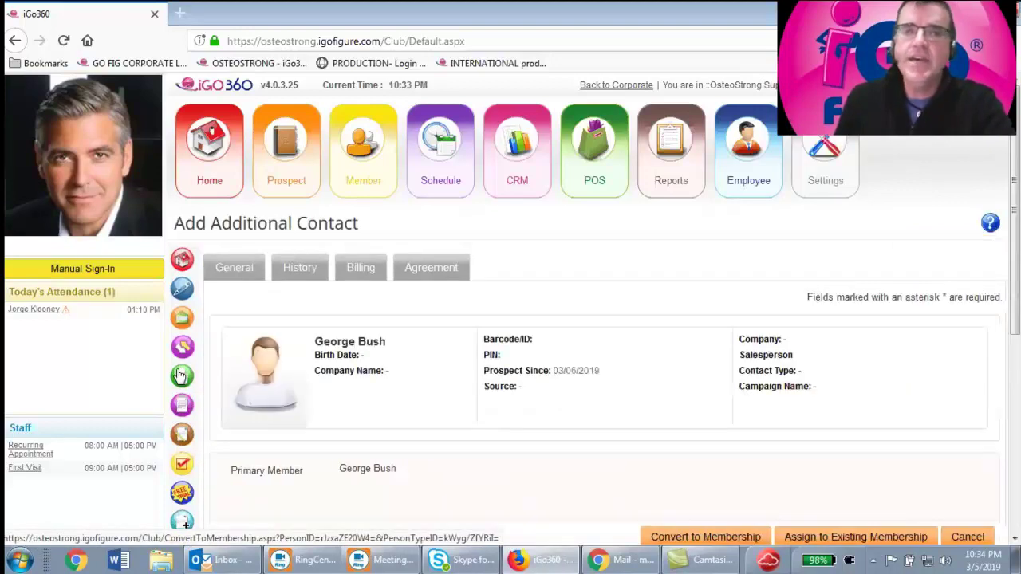
Convert the prospect to a membership, reaching the Step 2 Membership Agreement Detail form
scroll(836, 364, "down", 2)
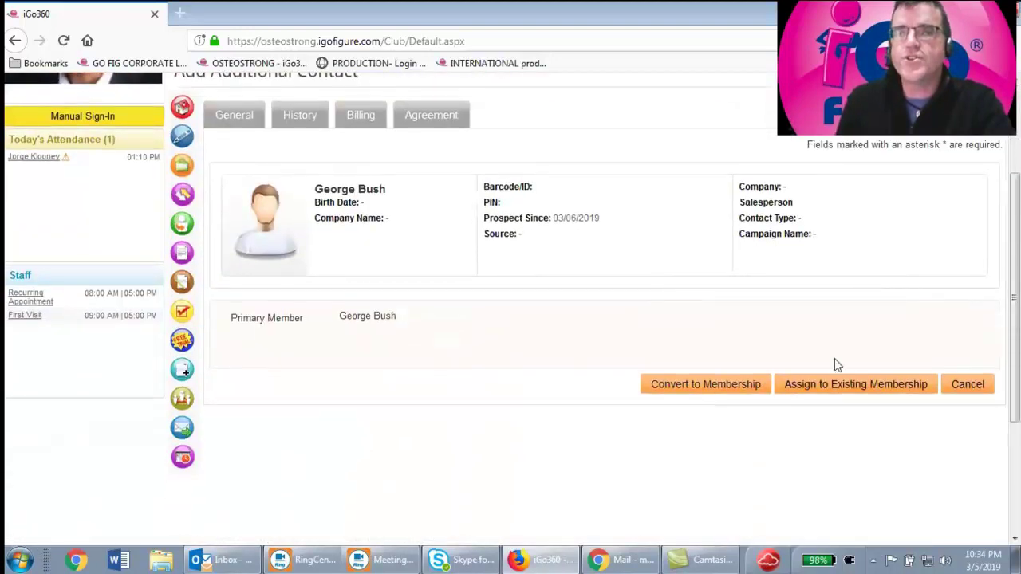
left_click(702, 397)
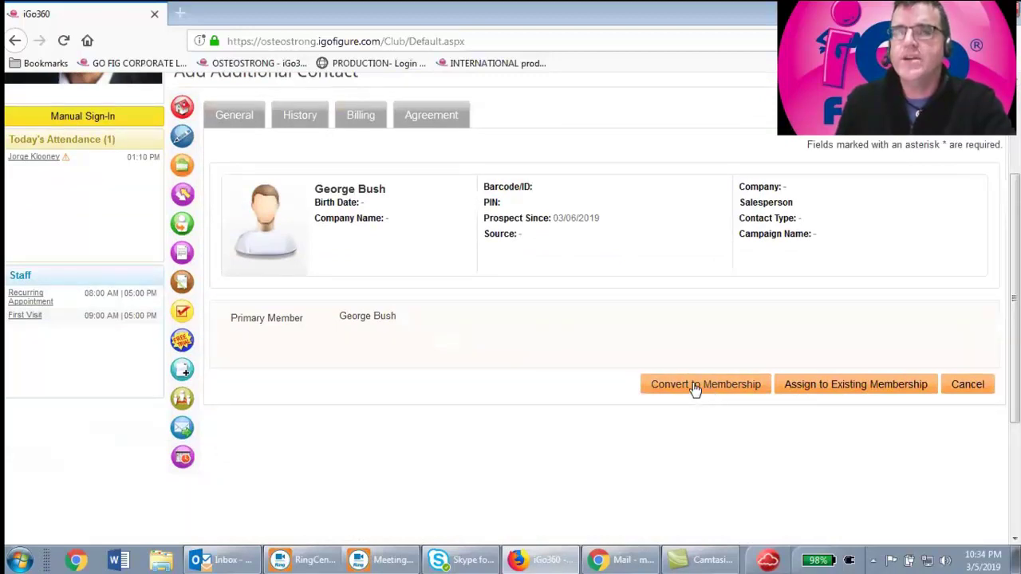
scroll(565, 295, "up", 2)
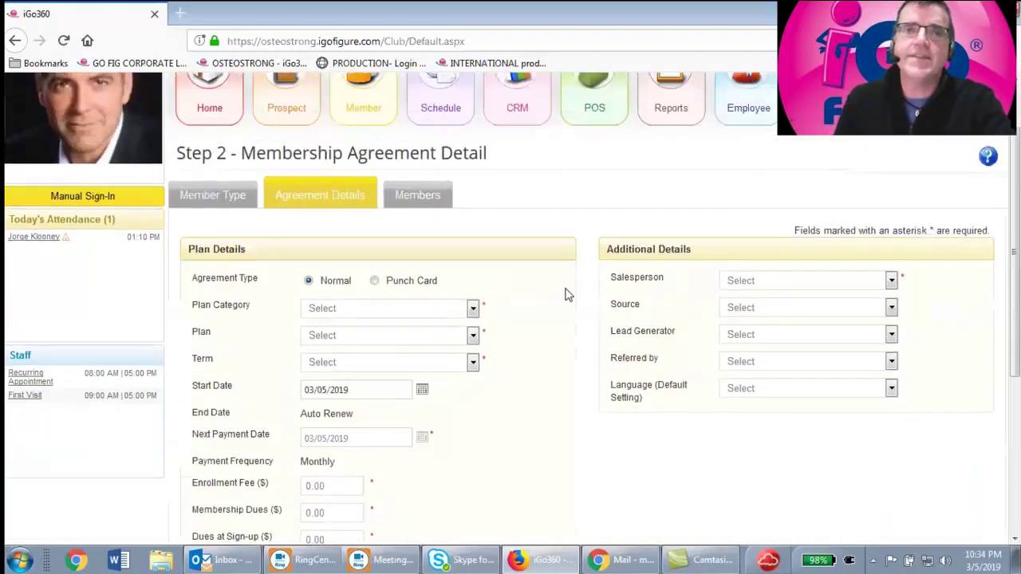
mouse_move(359, 172)
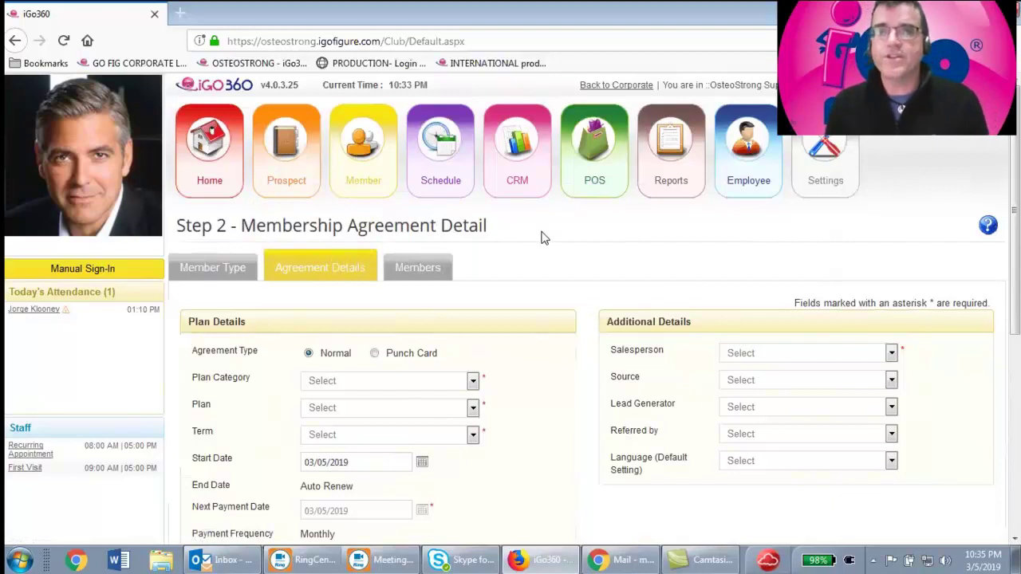
scroll(542, 238, "down", 1)
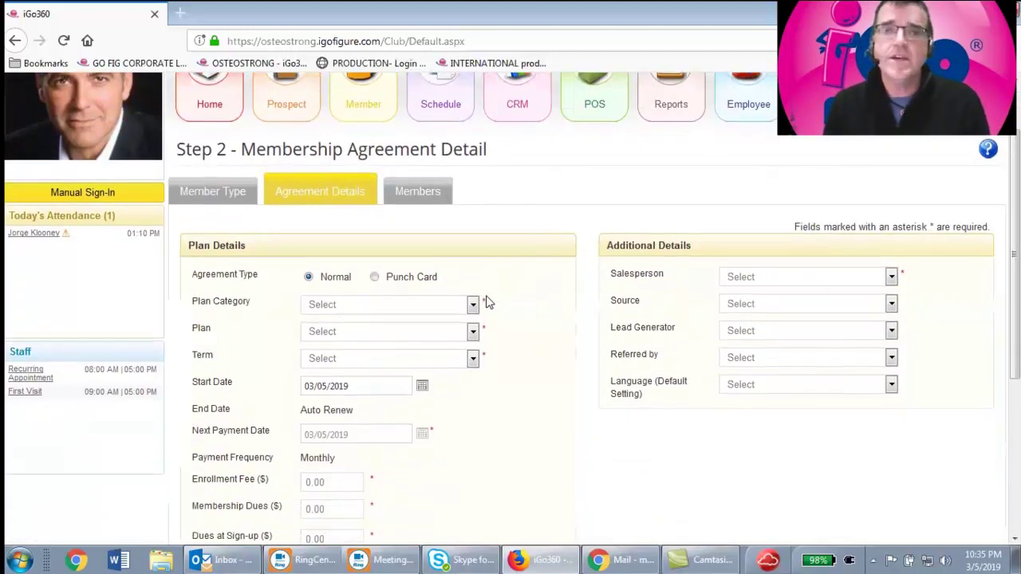
Choose plan category OsteoStrong Plans and plan Core, giving 199.00 enrollment and 179.00 dues
left_click(472, 304)
left_click(412, 345)
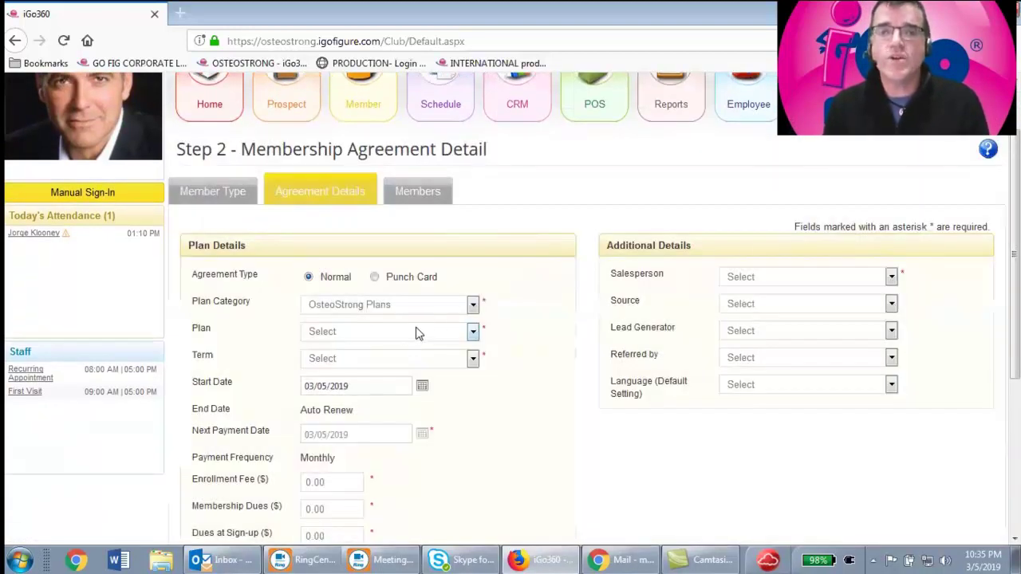
scroll(482, 314, "down", 2)
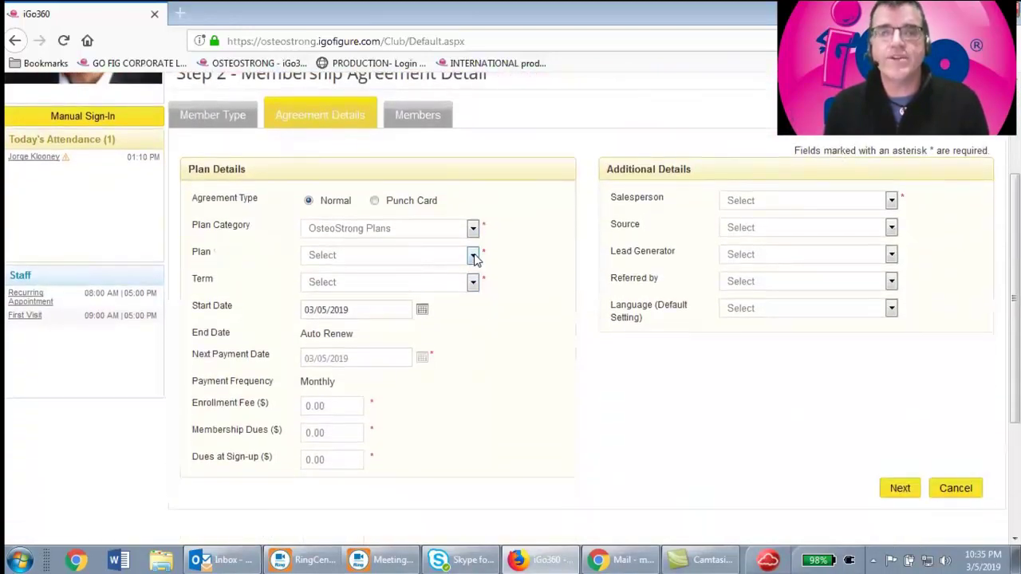
left_click(474, 256)
left_click(396, 292)
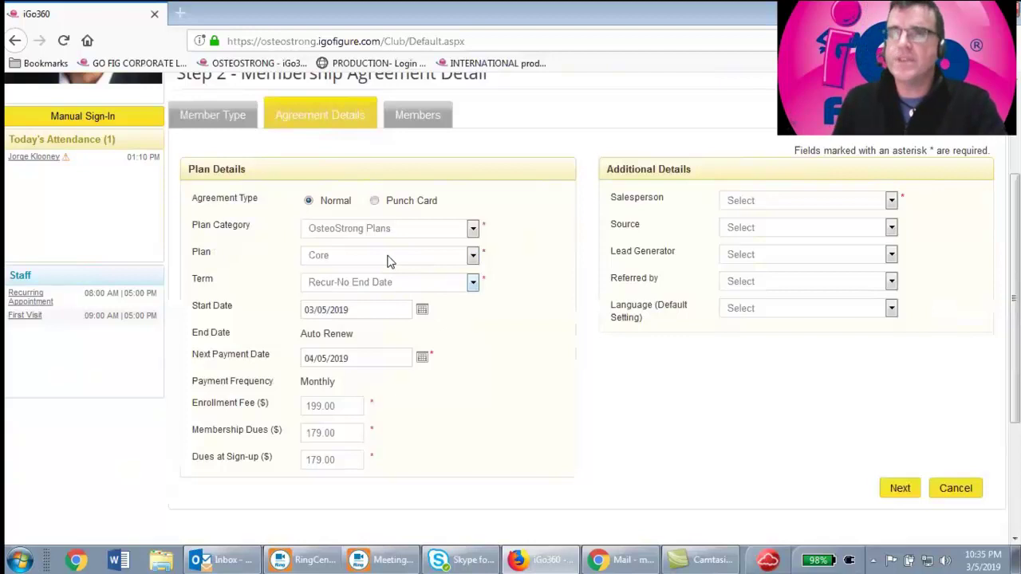
double_click(335, 406)
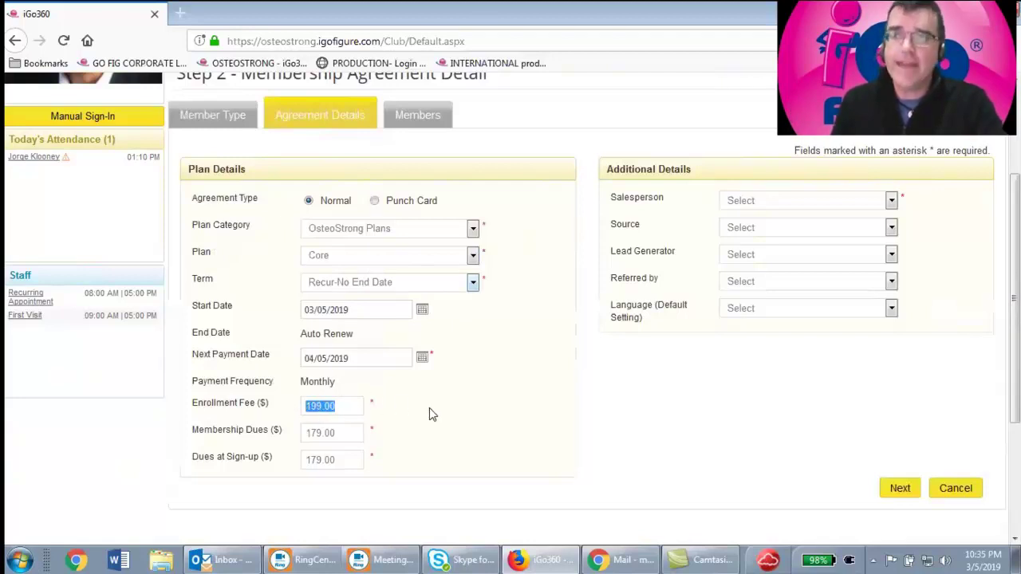
double_click(336, 433)
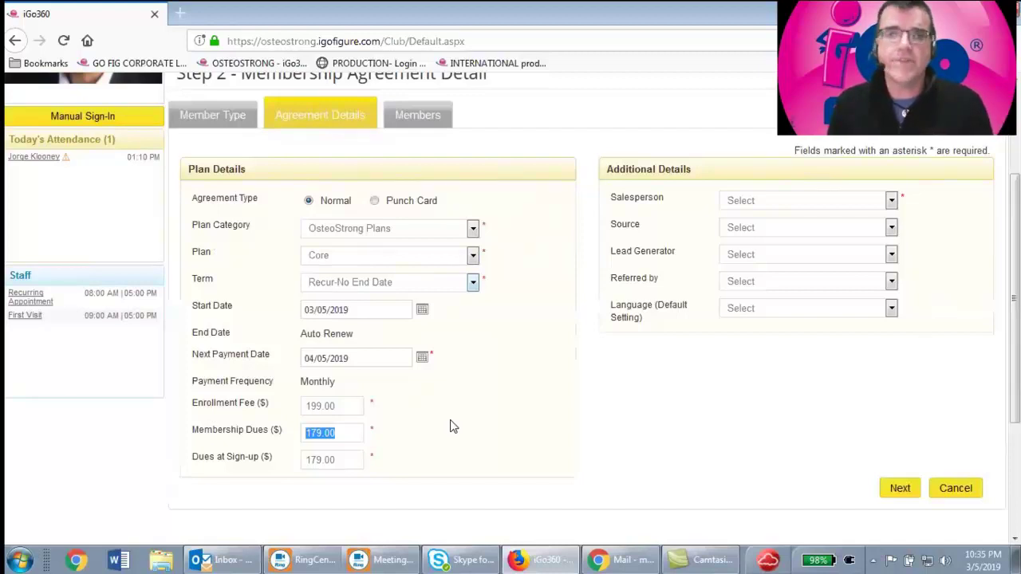
left_click_drag(339, 458, 300, 461)
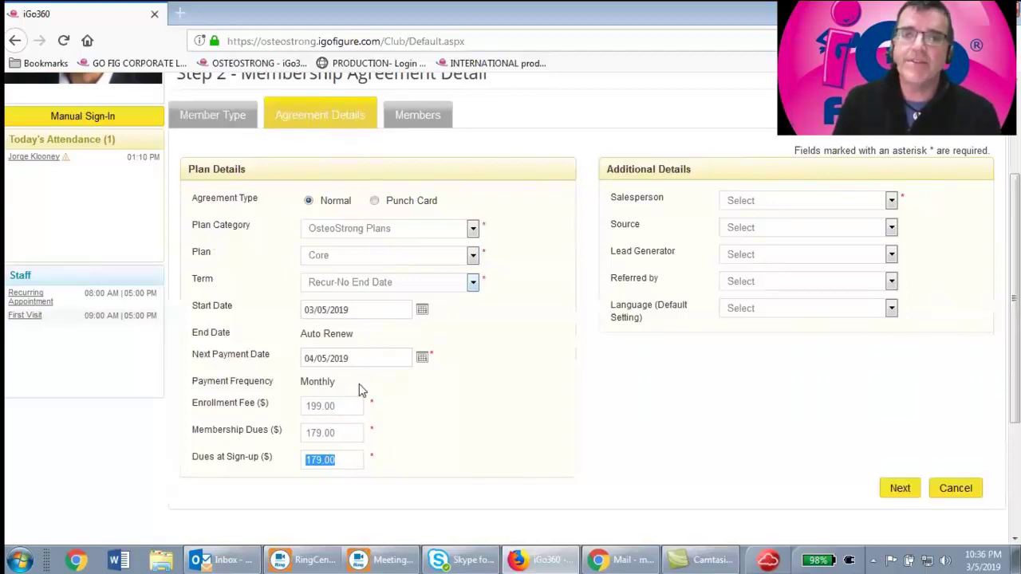
left_click_drag(344, 459, 282, 460)
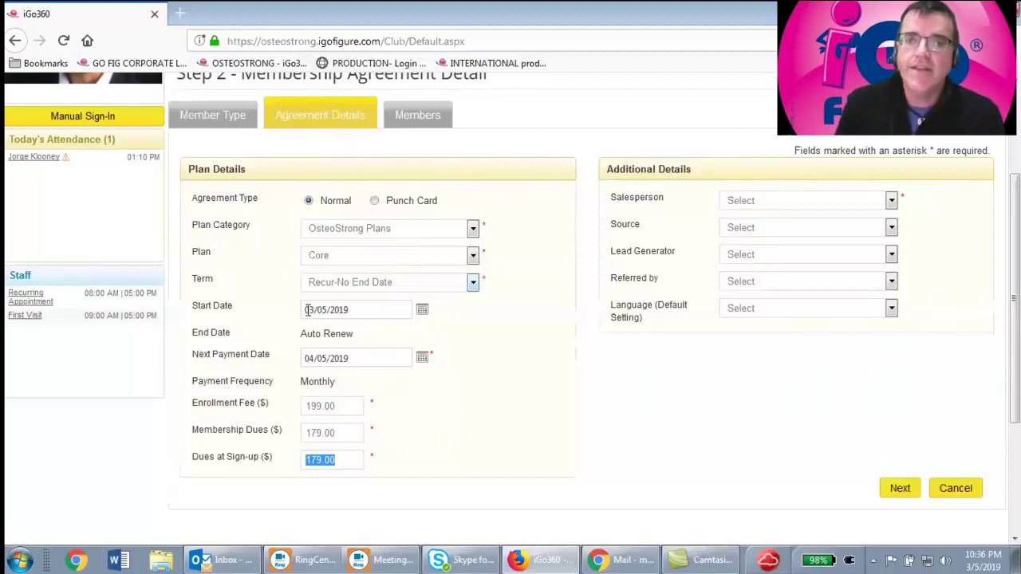
left_click_drag(307, 311, 371, 312)
left_click(332, 358)
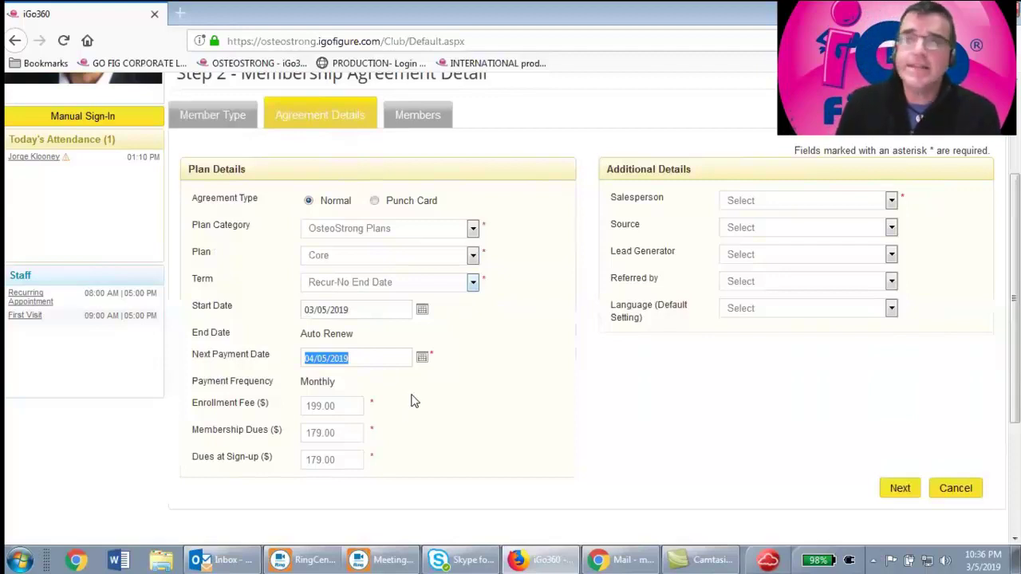
left_click(424, 359)
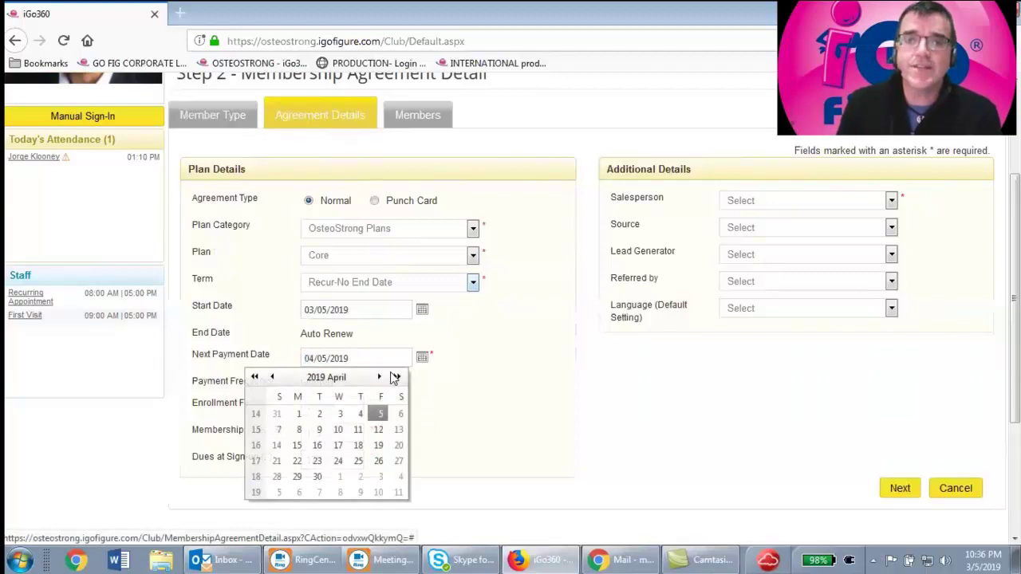
left_click(299, 414)
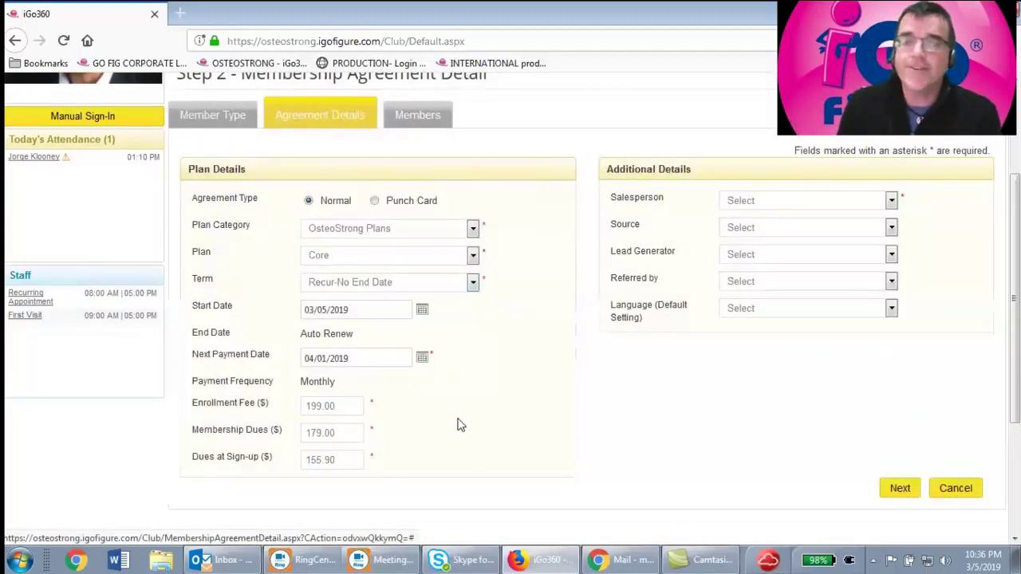
left_click_drag(348, 459, 194, 461)
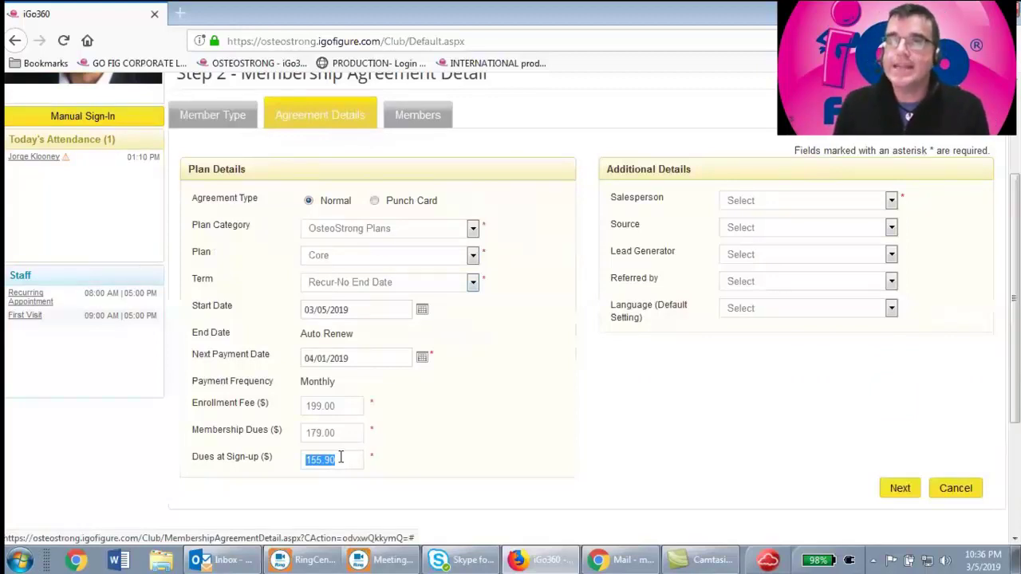
left_click(335, 408)
left_click_drag(326, 405, 261, 397)
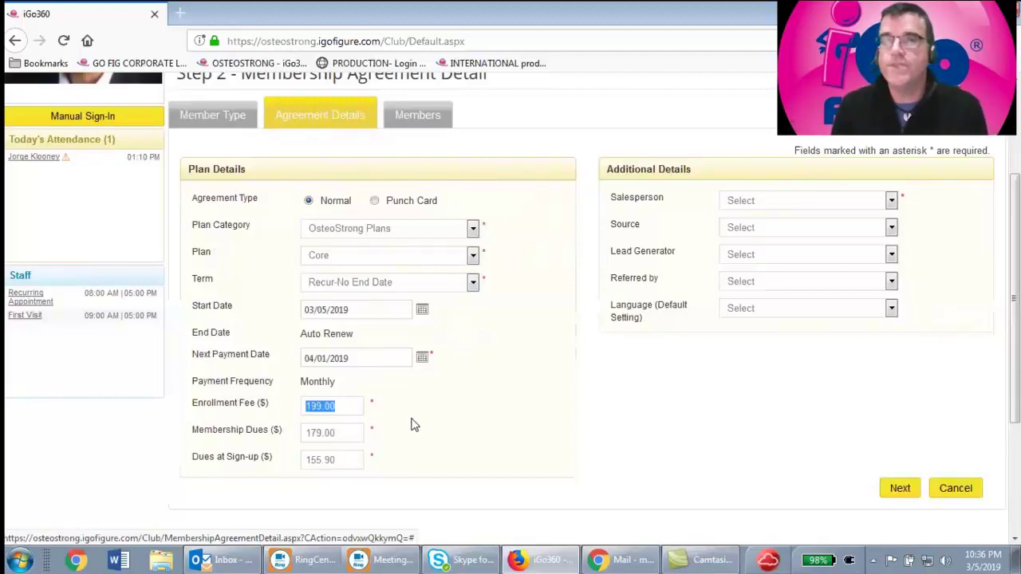
left_click_drag(350, 359, 275, 364)
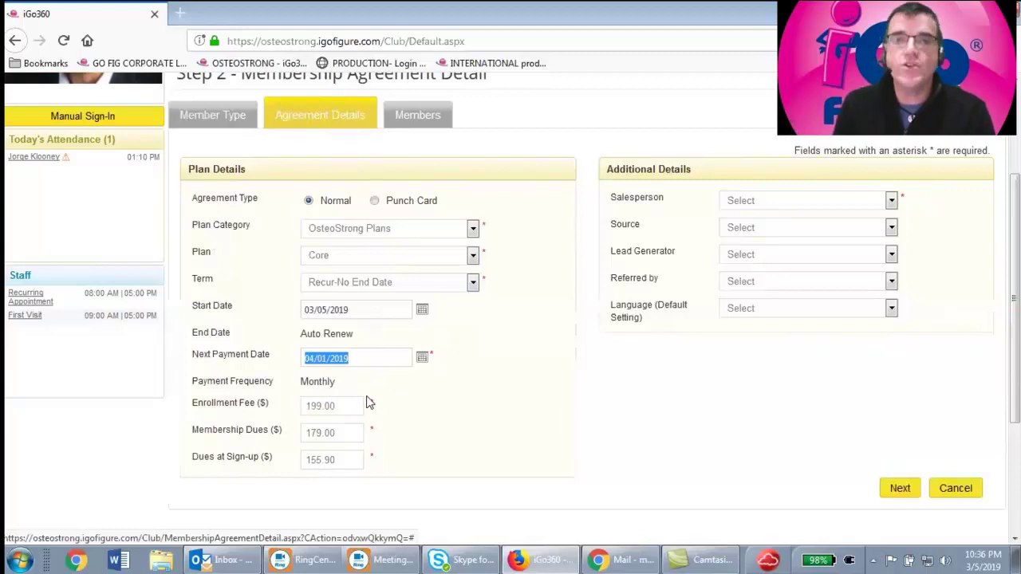
left_click_drag(347, 435, 303, 435)
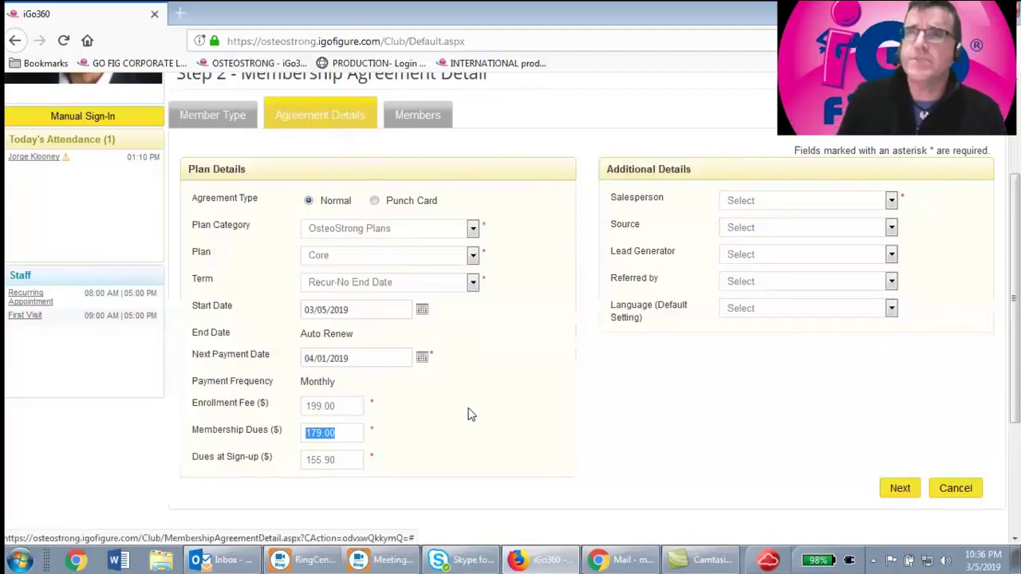
left_click_drag(341, 462, 280, 462)
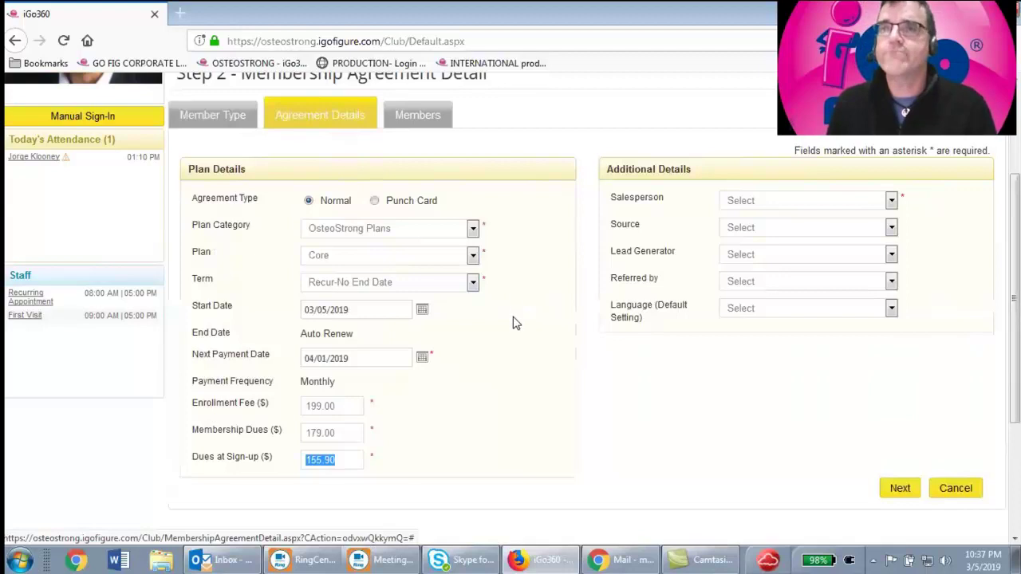
Set start date March 12 and next payment April 1, giving 115.48 prorated dues
left_click(422, 310)
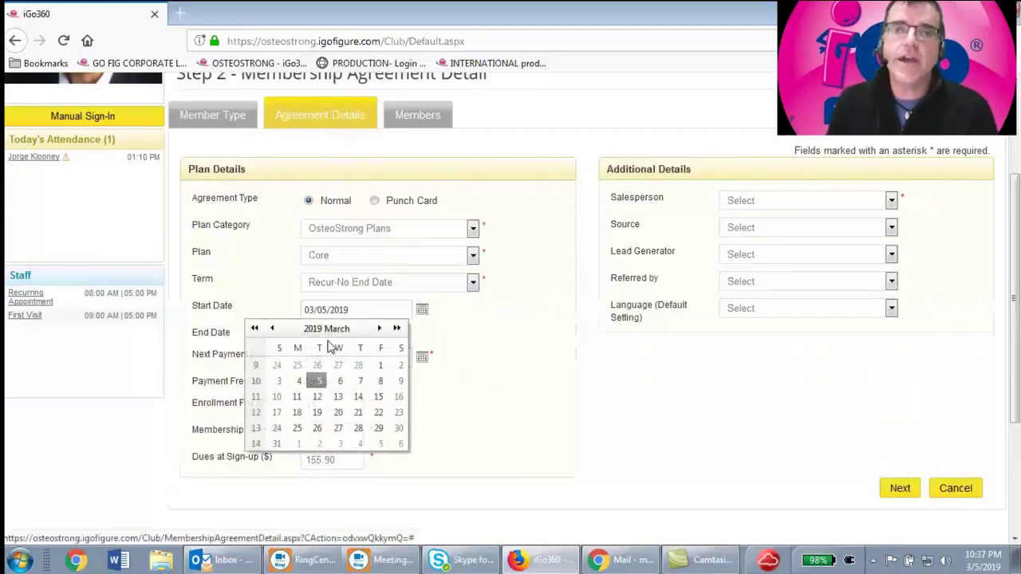
left_click(318, 397)
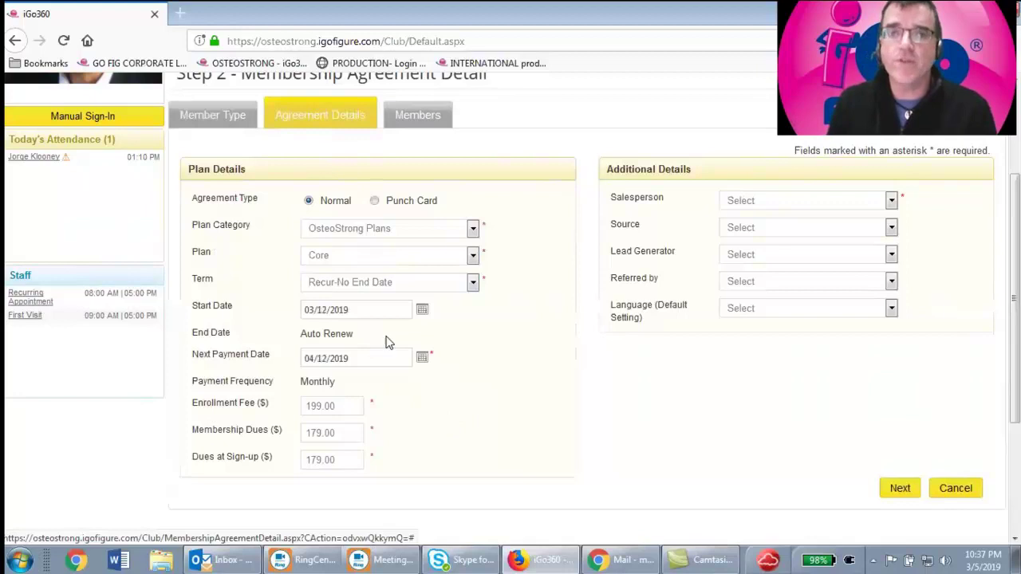
left_click(423, 358)
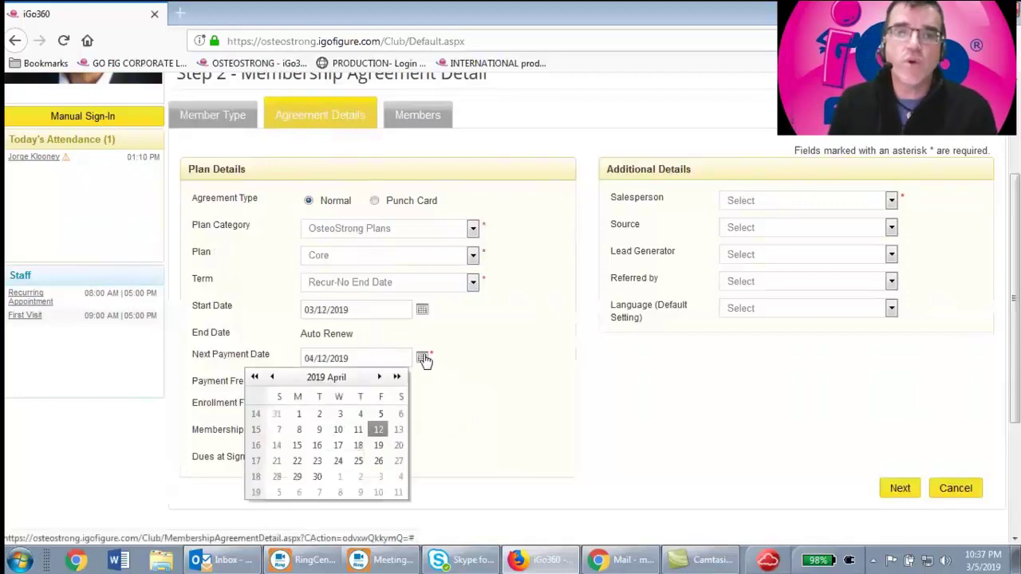
left_click(298, 414)
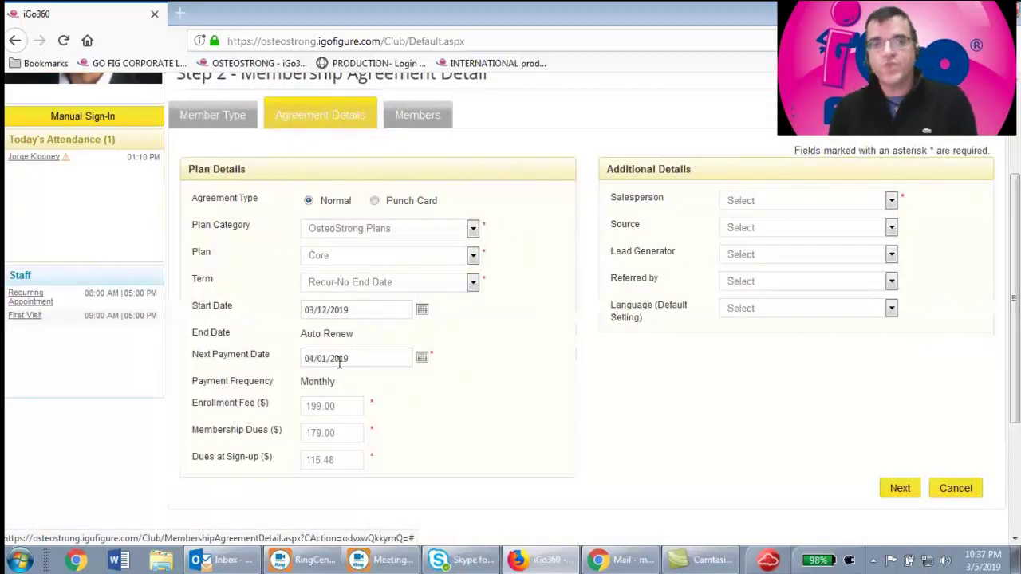
left_click_drag(351, 458, 236, 456)
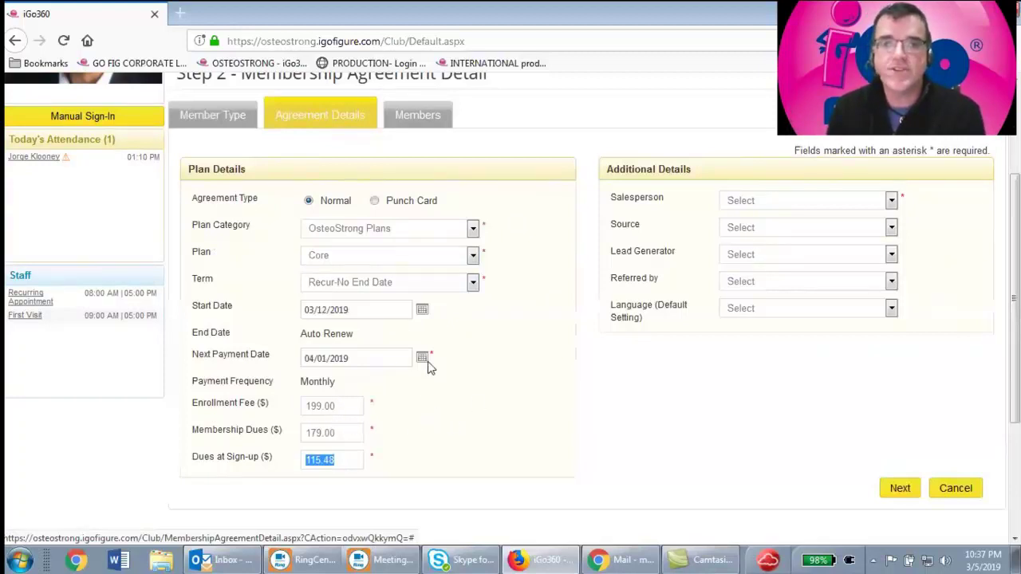
Change the start date to 03/04/2019, keeping next payment on 04/01/2019
left_click(422, 312)
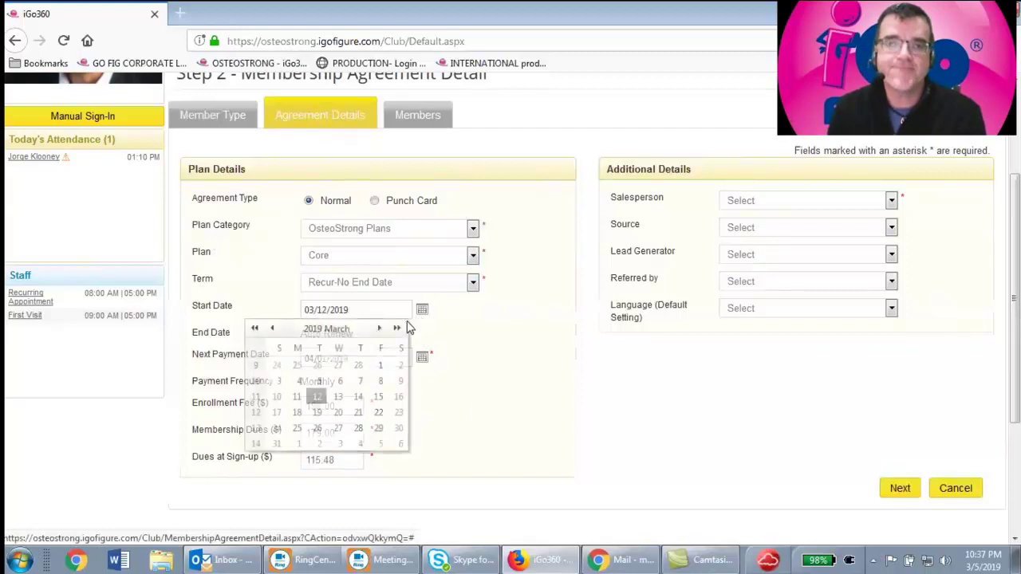
left_click(298, 382)
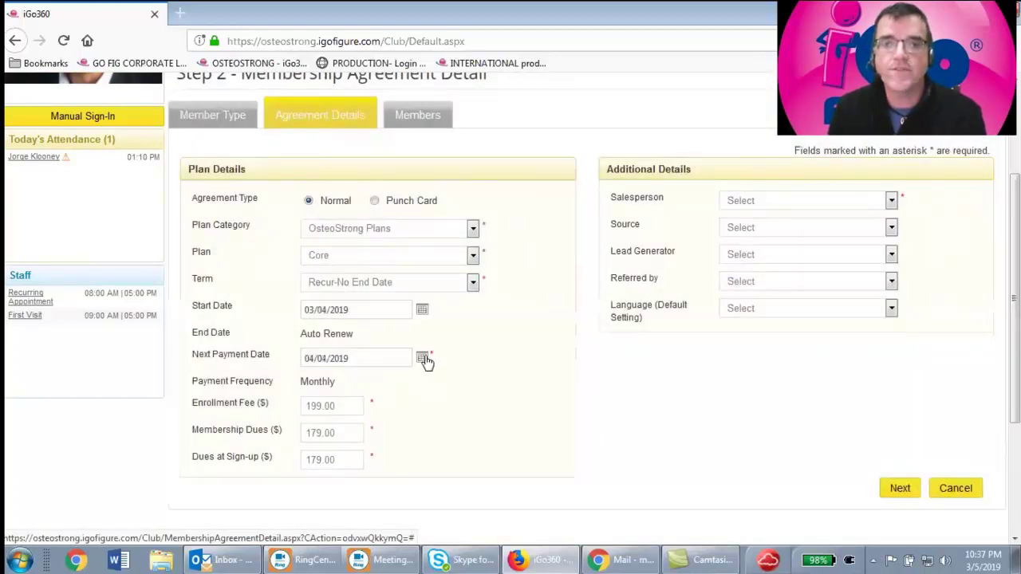
left_click(422, 358)
left_click(310, 414)
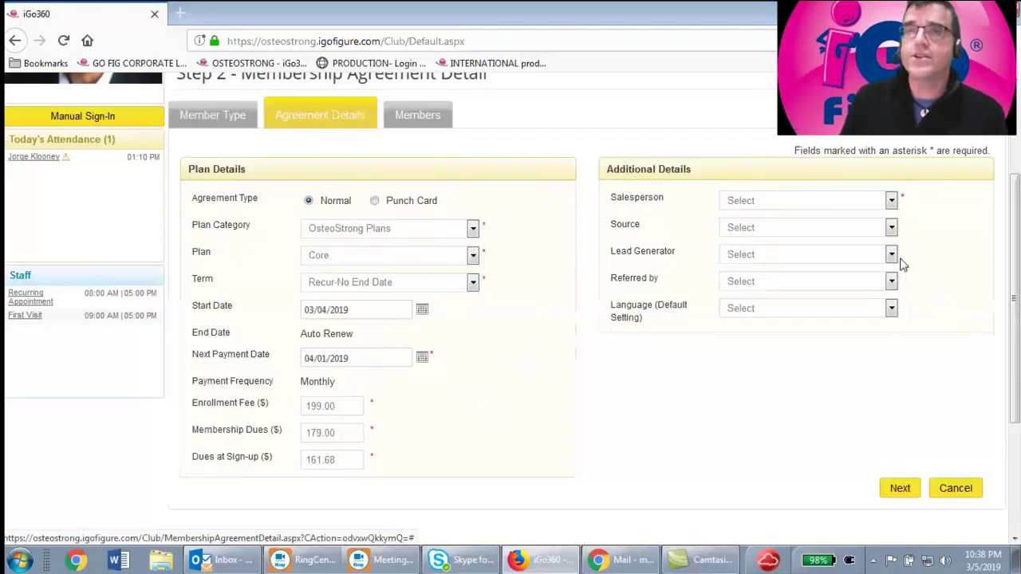
Assign the agreement's salesperson, leaving the lead source unselected
left_click(892, 202)
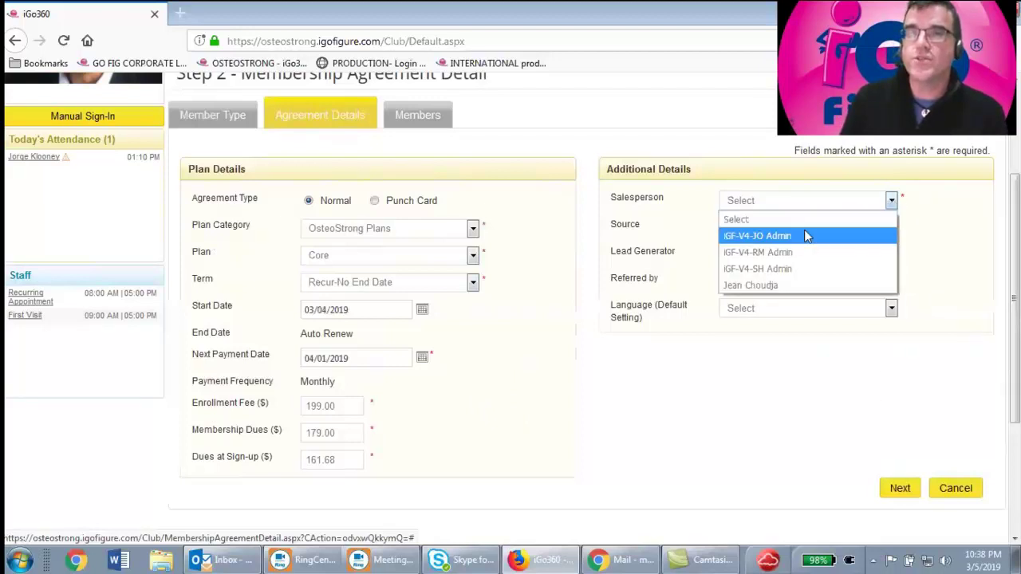
left_click(776, 286)
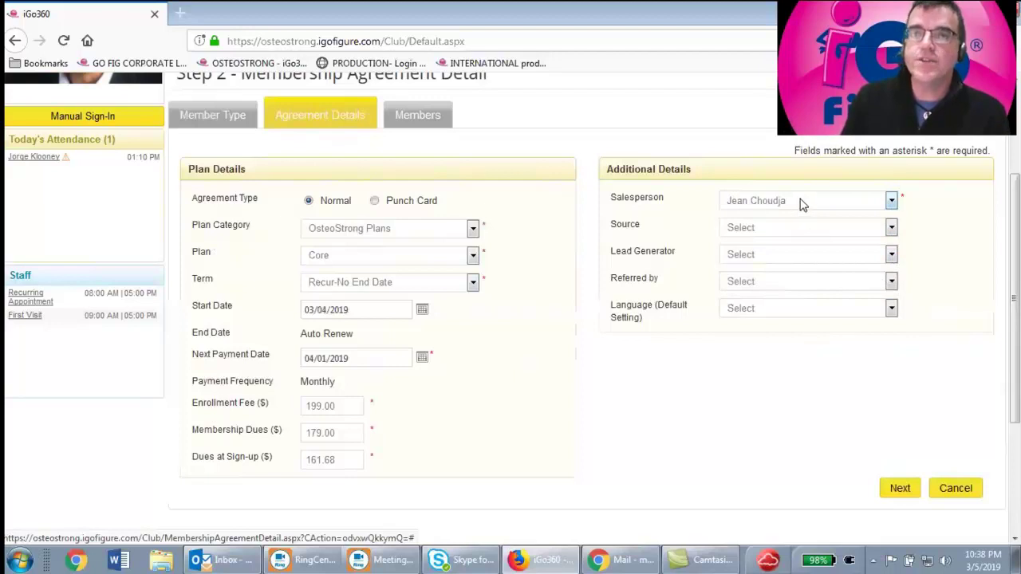
left_click(793, 230)
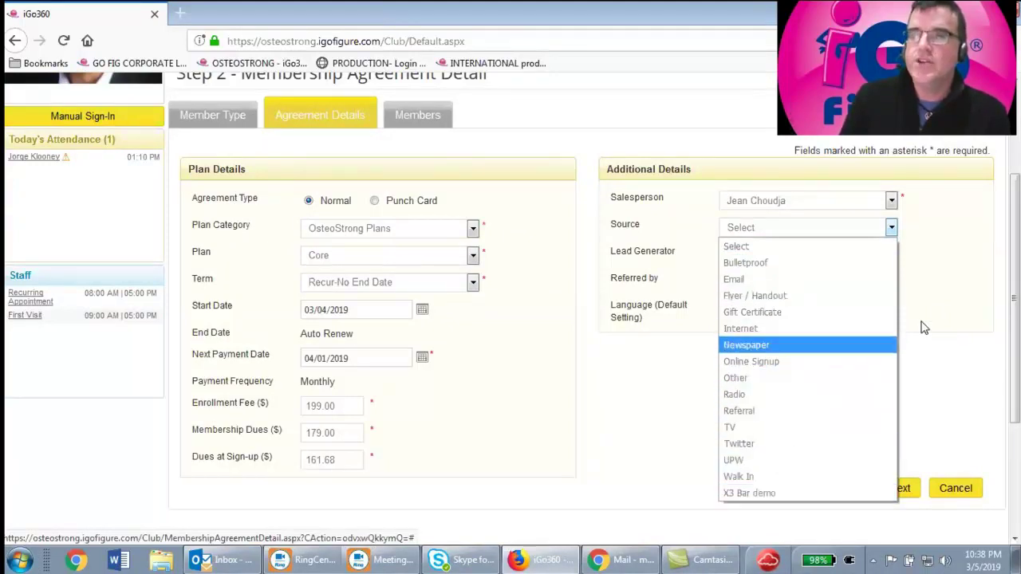
left_click(961, 302)
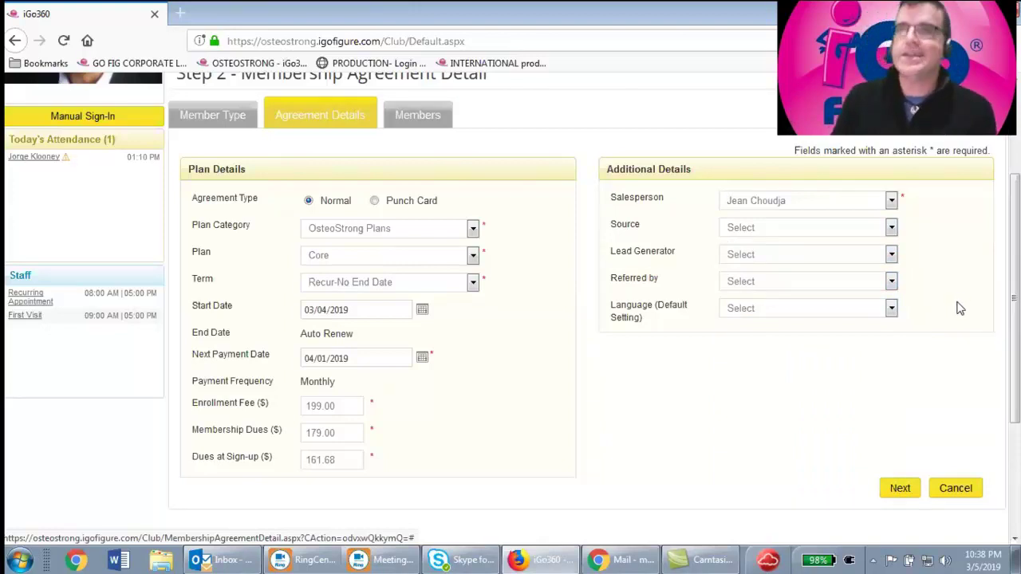
Choose the referring member and continue to Step 3 Member Information
left_click(893, 281)
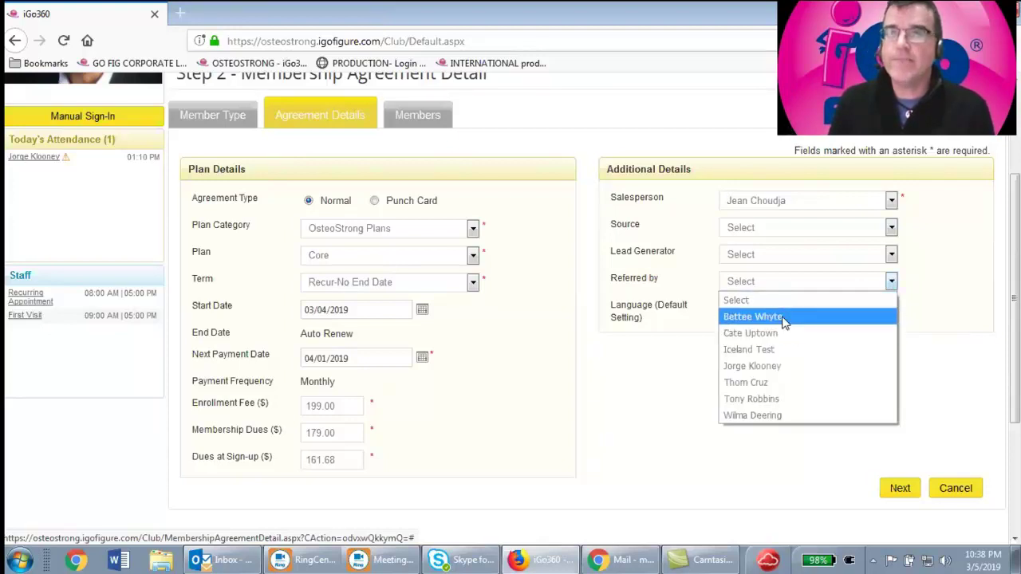
left_click(754, 317)
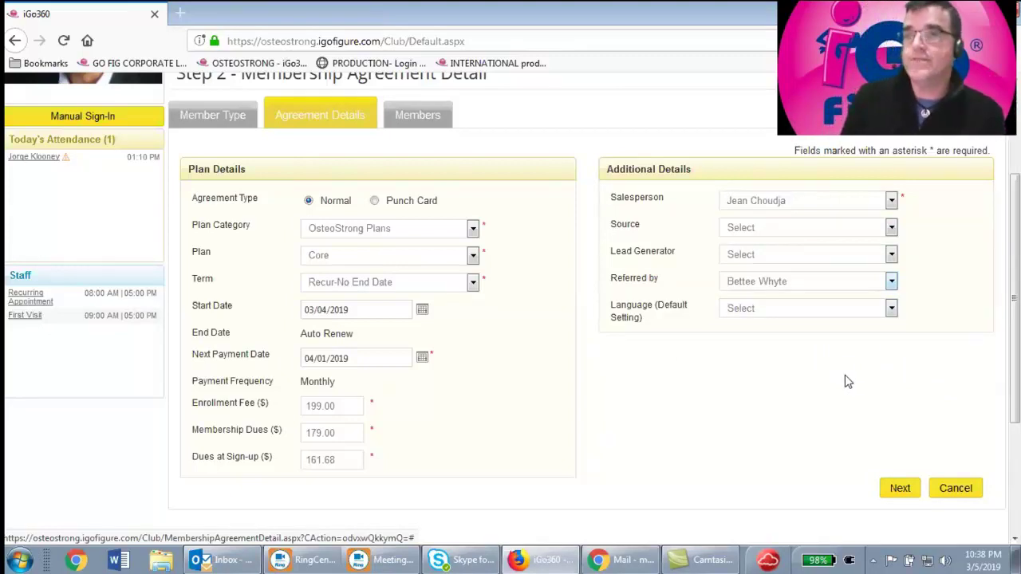
left_click(907, 487)
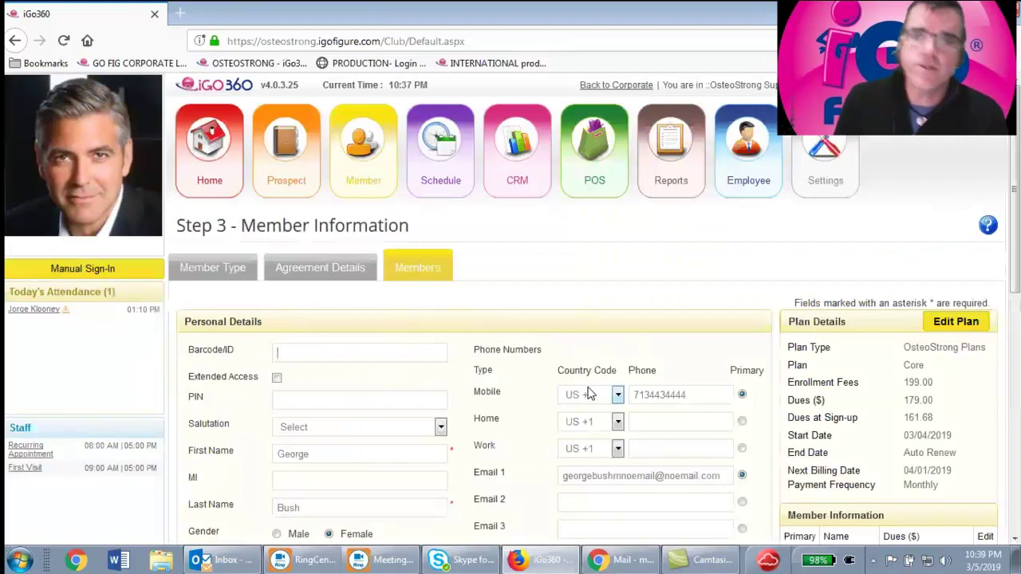
Mark the mobile number as the primary phone and choose Credit Card as the payment method on file
scroll(580, 369, "down", 4)
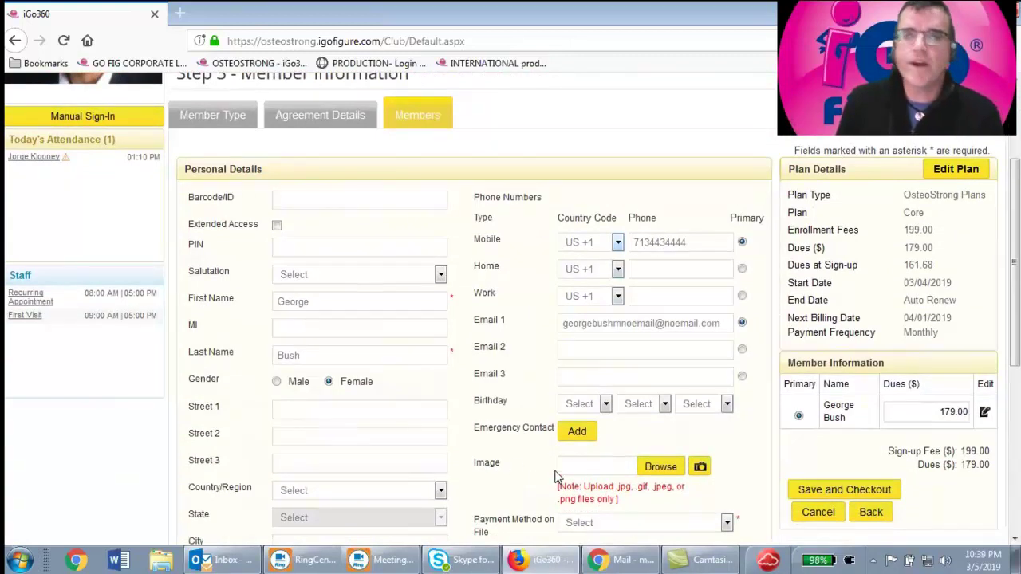
left_click(742, 243)
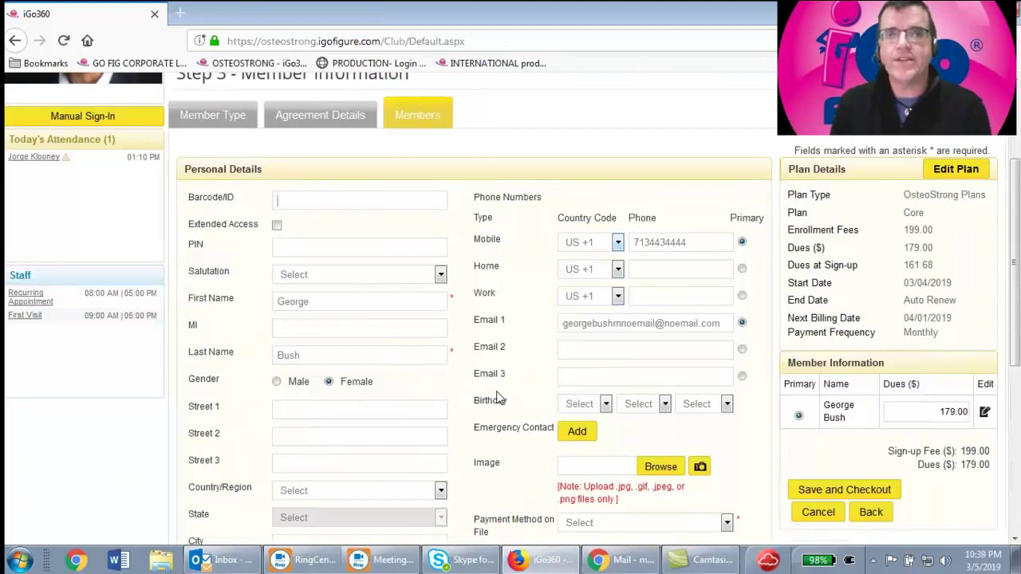
scroll(501, 402, "down", 1)
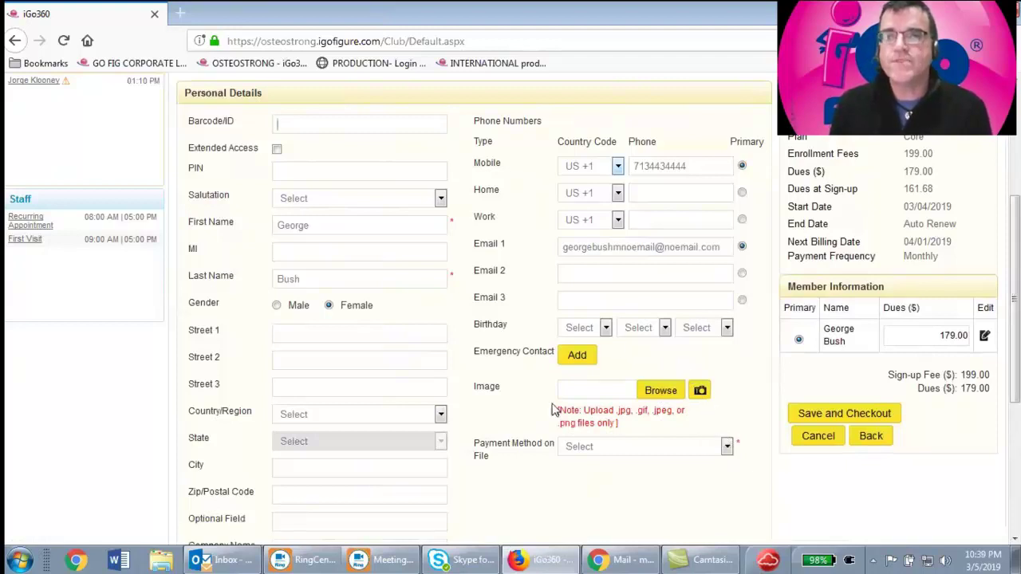
scroll(579, 423, "down", 3)
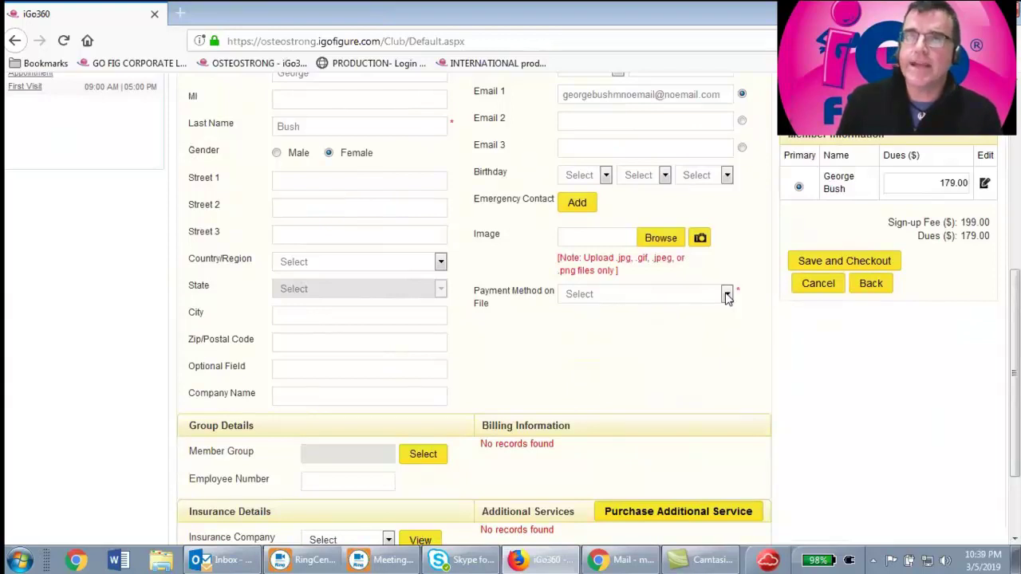
left_click(727, 296)
left_click(605, 339)
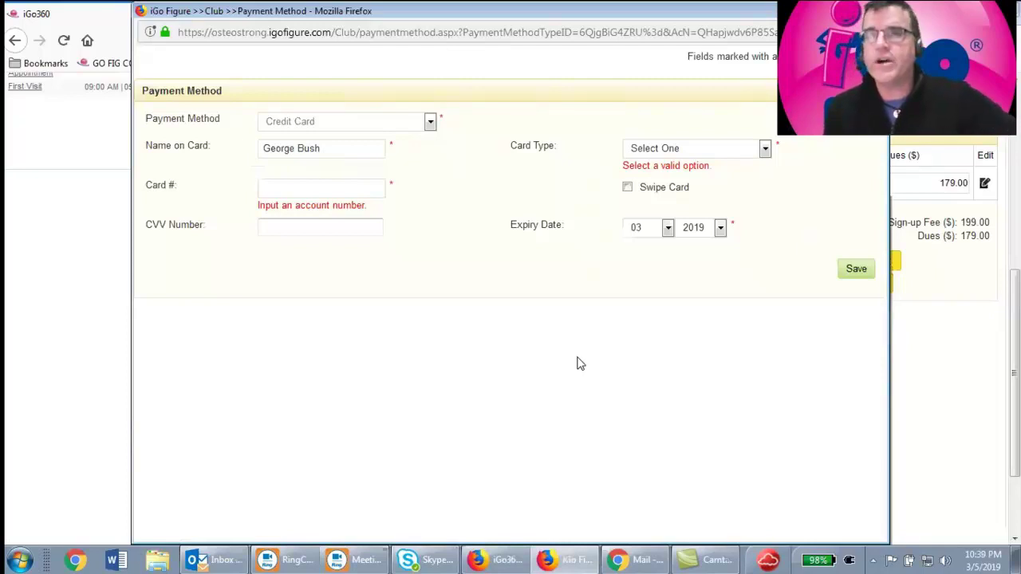
Toggle Swipe Card on and back off, switch the payment type to Bank, then close the Payment Method window
left_click(628, 189)
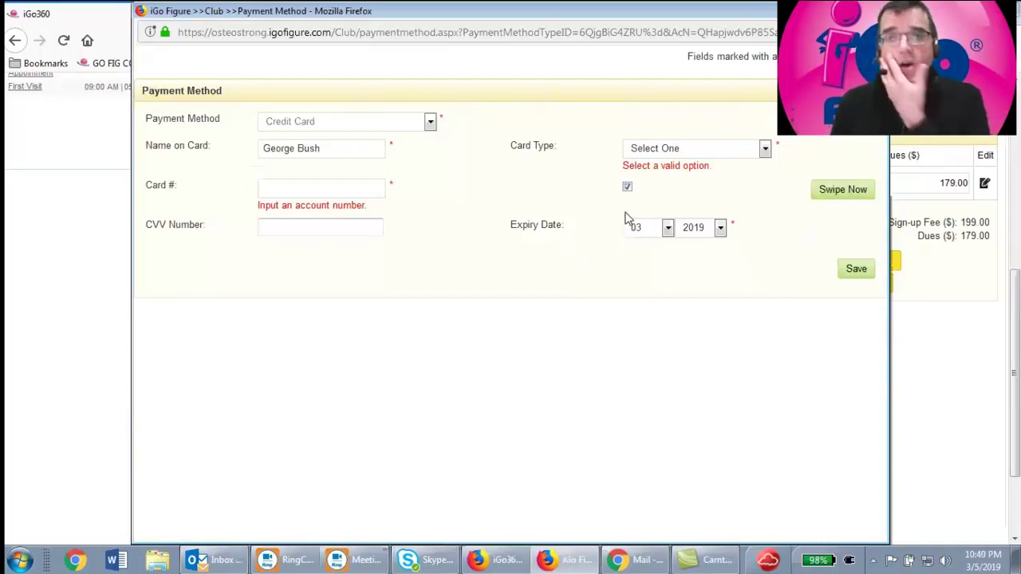
left_click(627, 187)
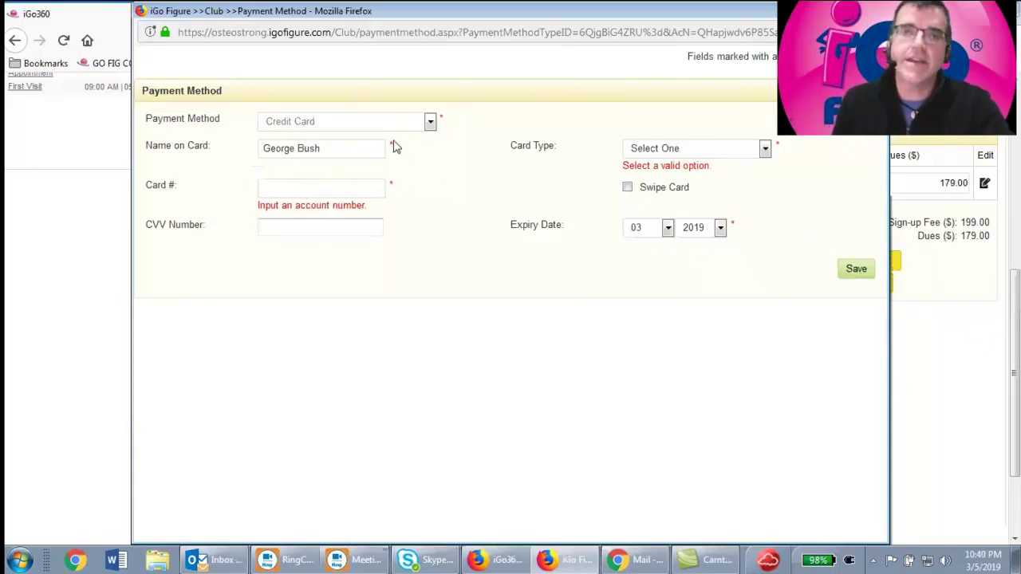
left_click(431, 122)
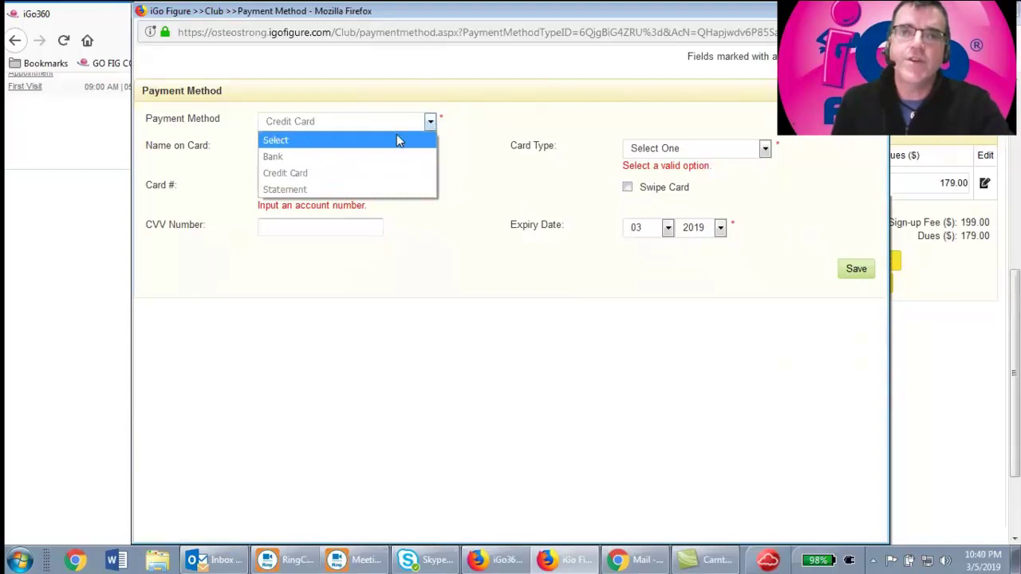
left_click(297, 157)
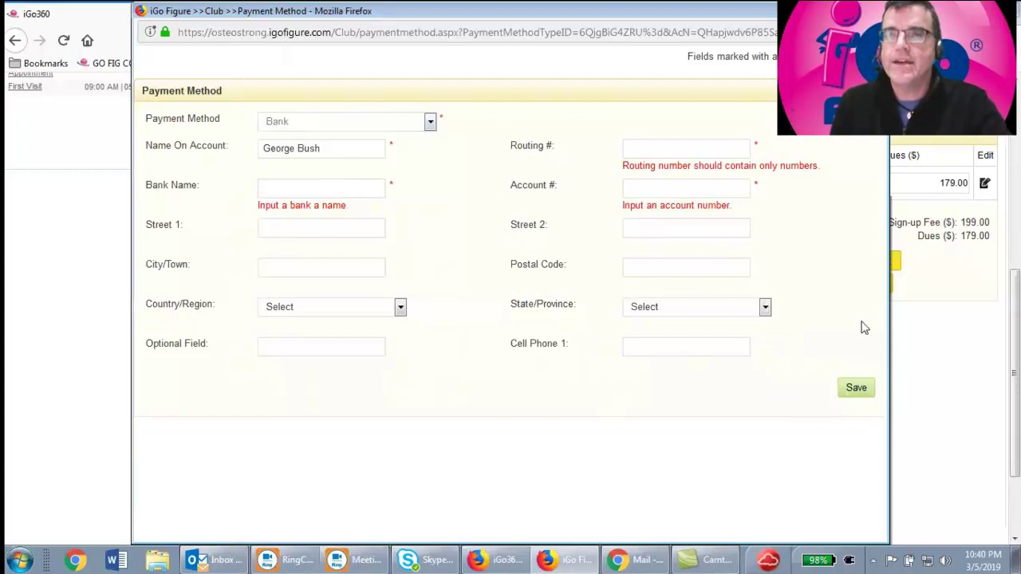
left_click(880, 192)
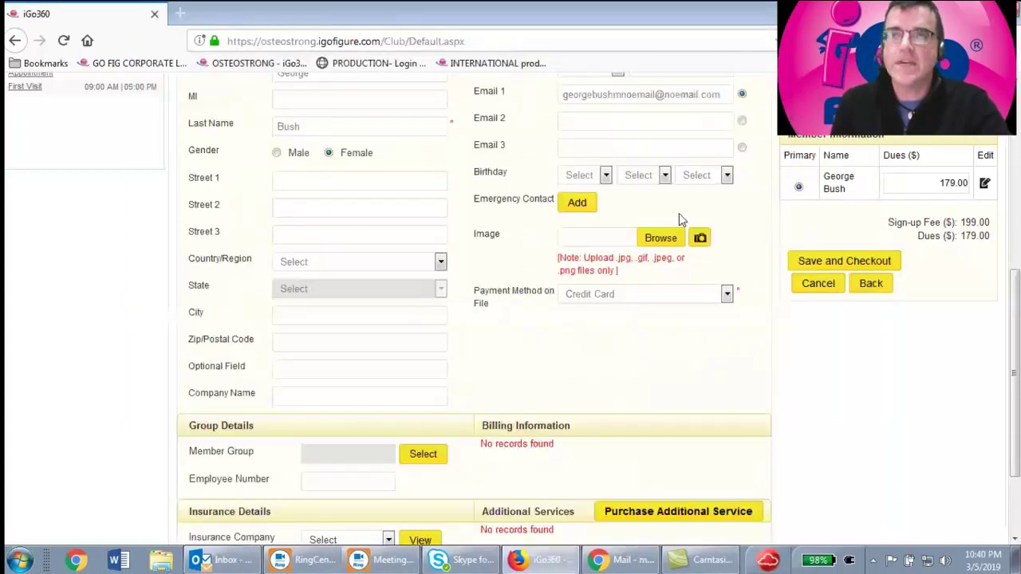
left_click(599, 303)
left_click(594, 366)
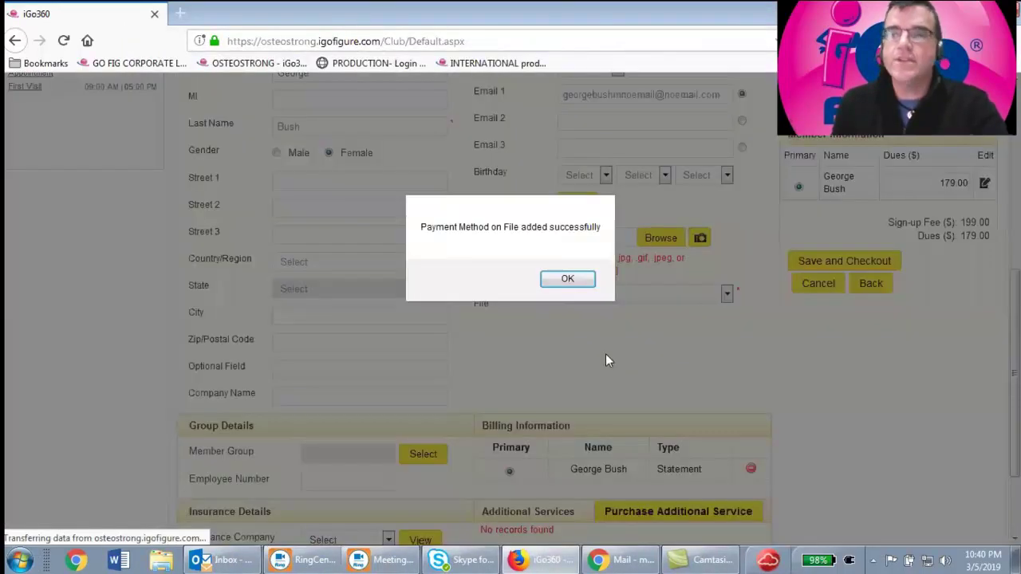
left_click(567, 279)
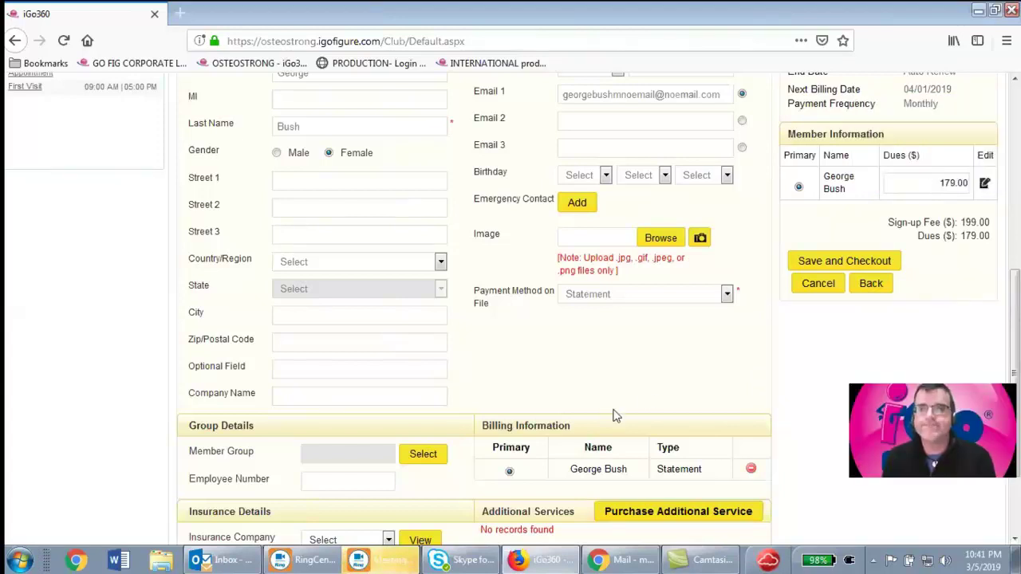
scroll(569, 412, "down", 3)
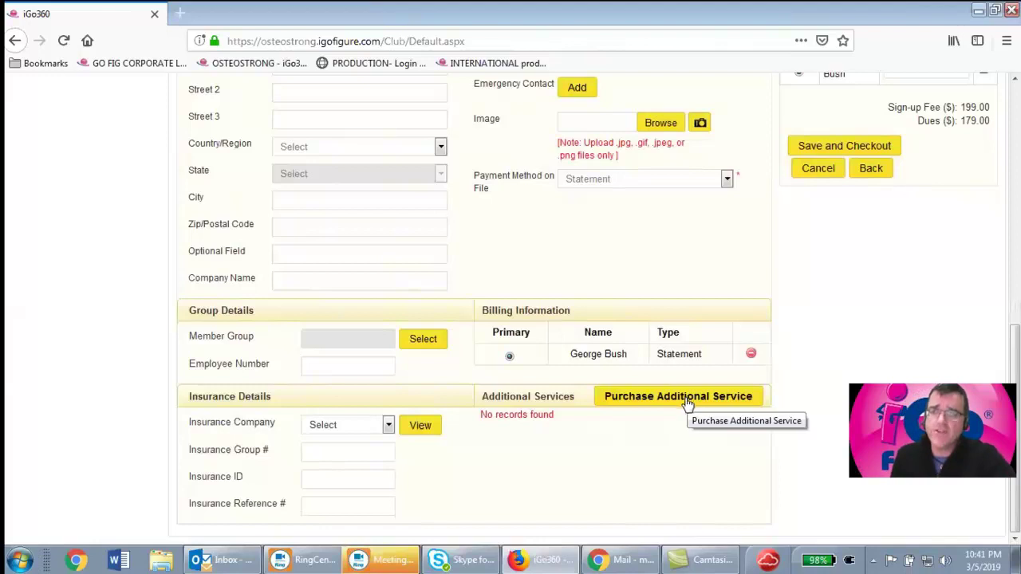
Add the Annual Rate Lock Fee service with Dues at Sign-up set to 0
left_click(680, 399)
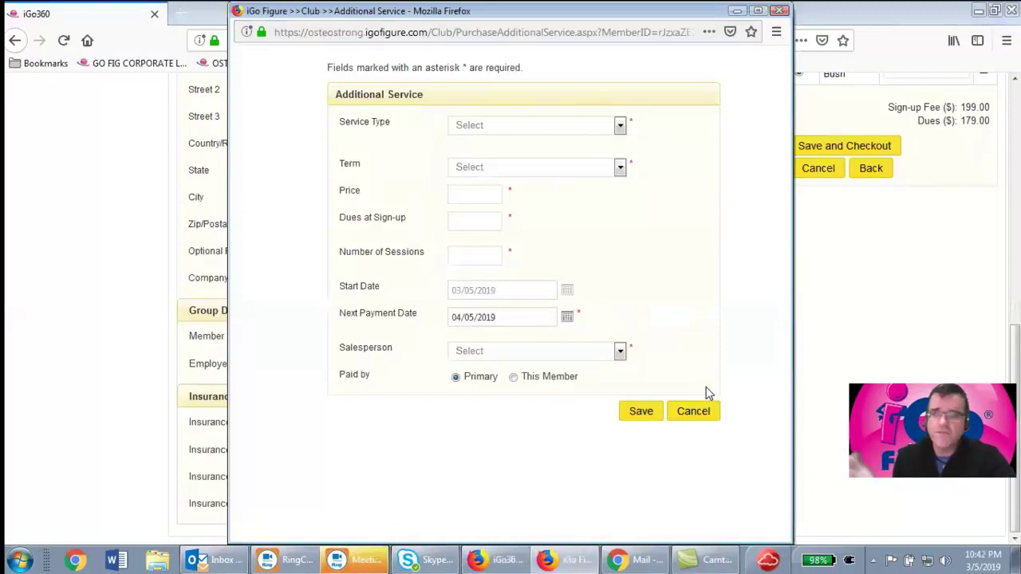
left_click(621, 126)
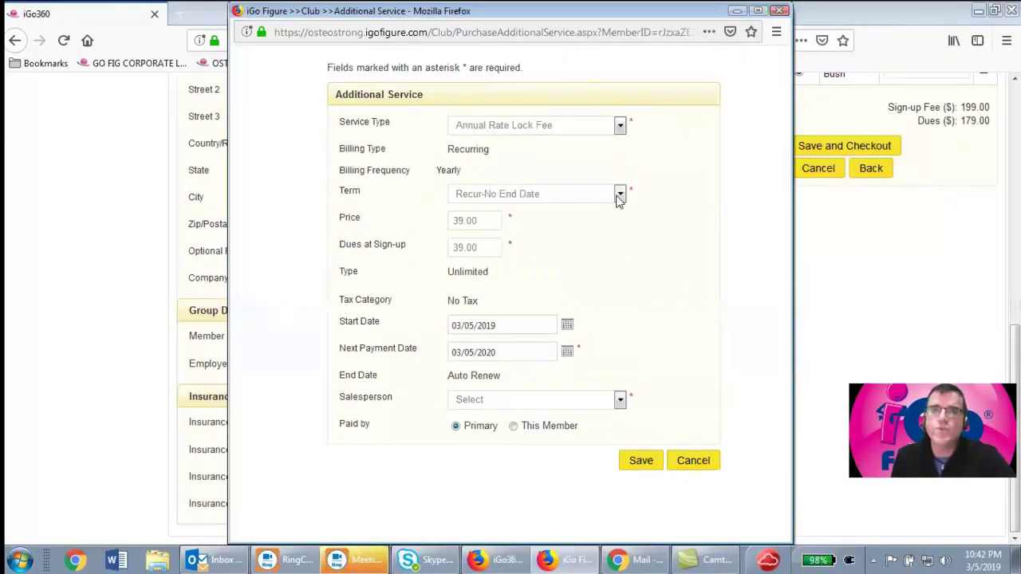
double_click(485, 219)
double_click(481, 247)
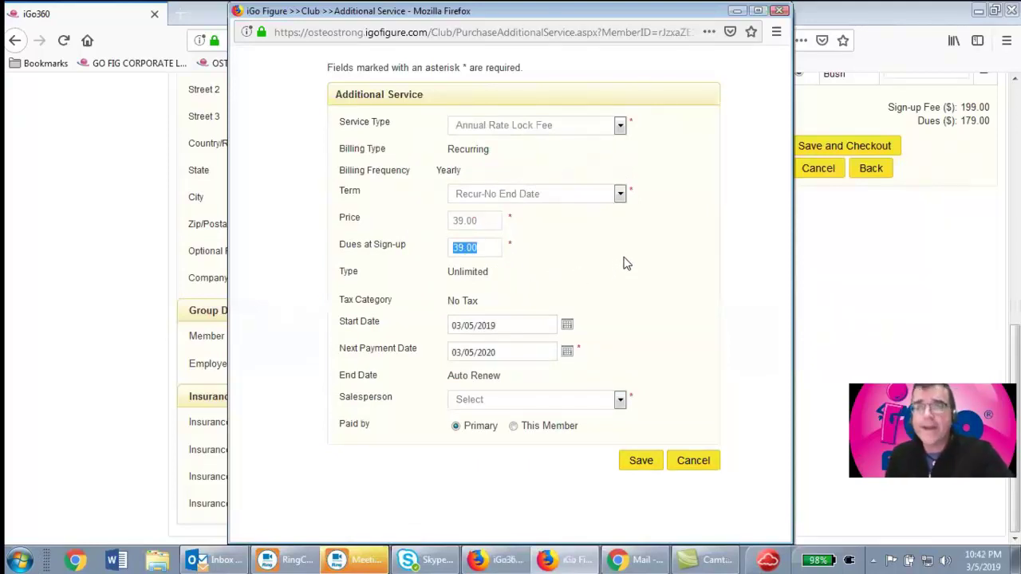
type("0")
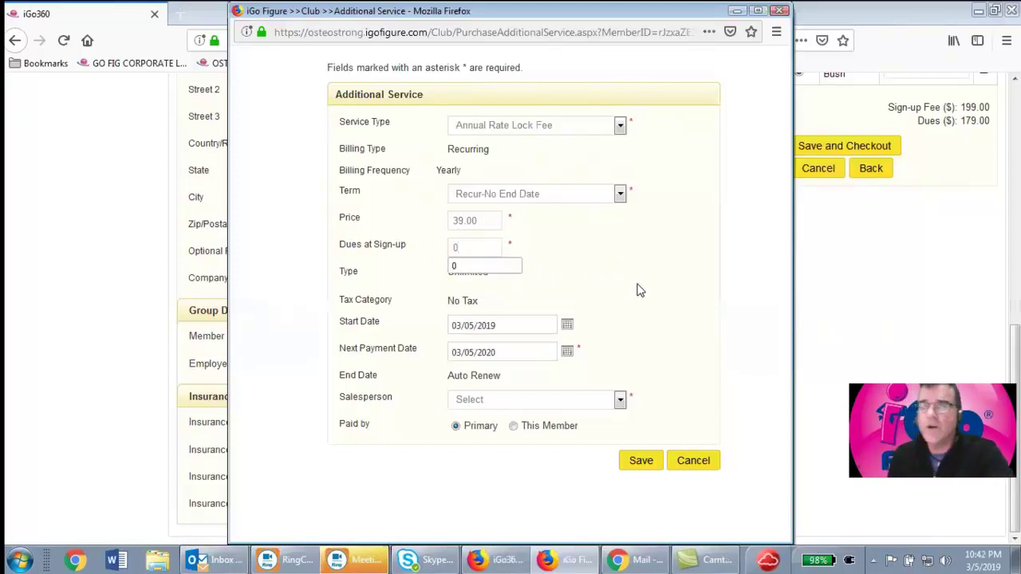
left_click(619, 306)
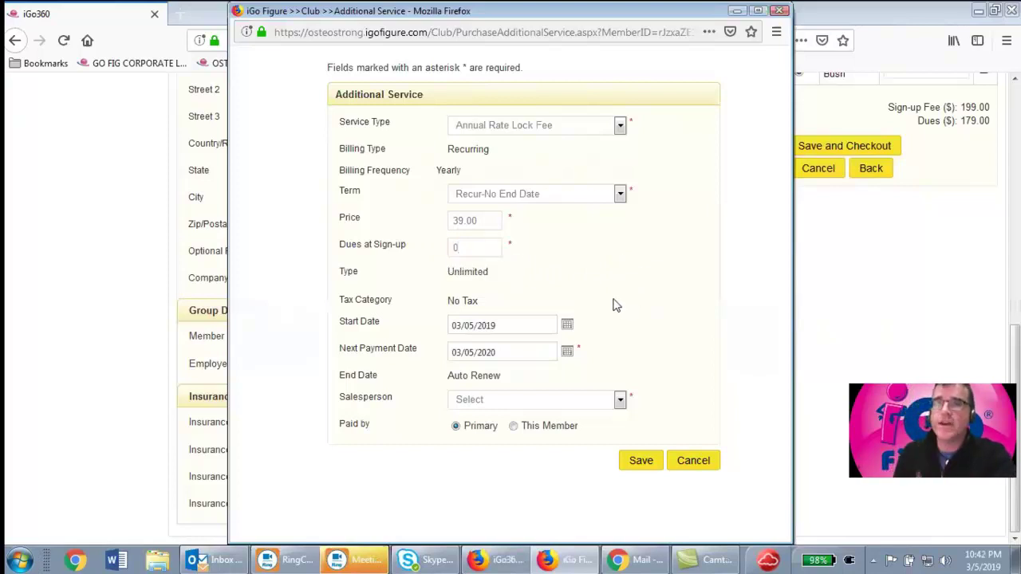
Set the service's next payment date to 12/15/2019
left_click(568, 326)
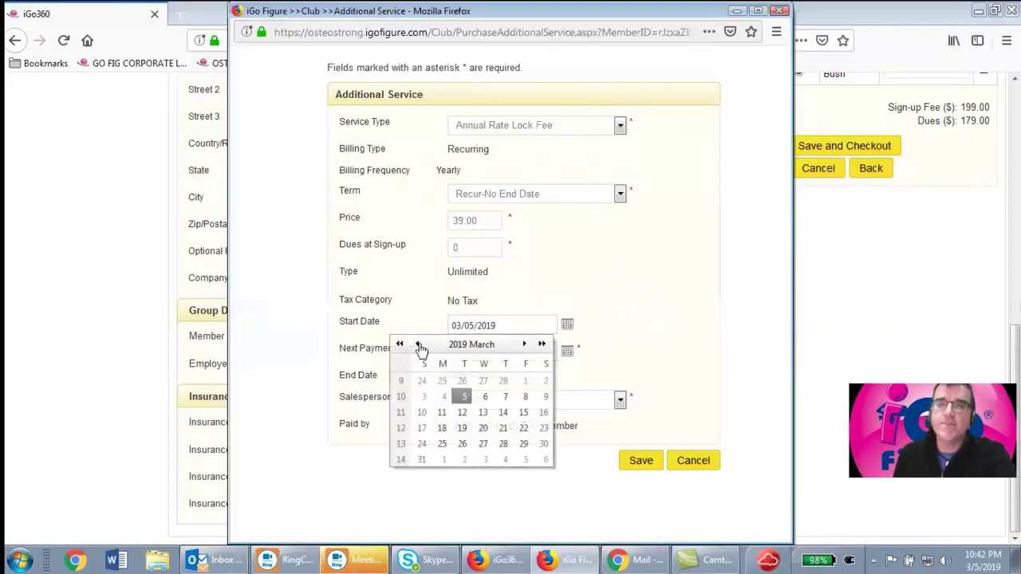
left_click(644, 285)
left_click(567, 352)
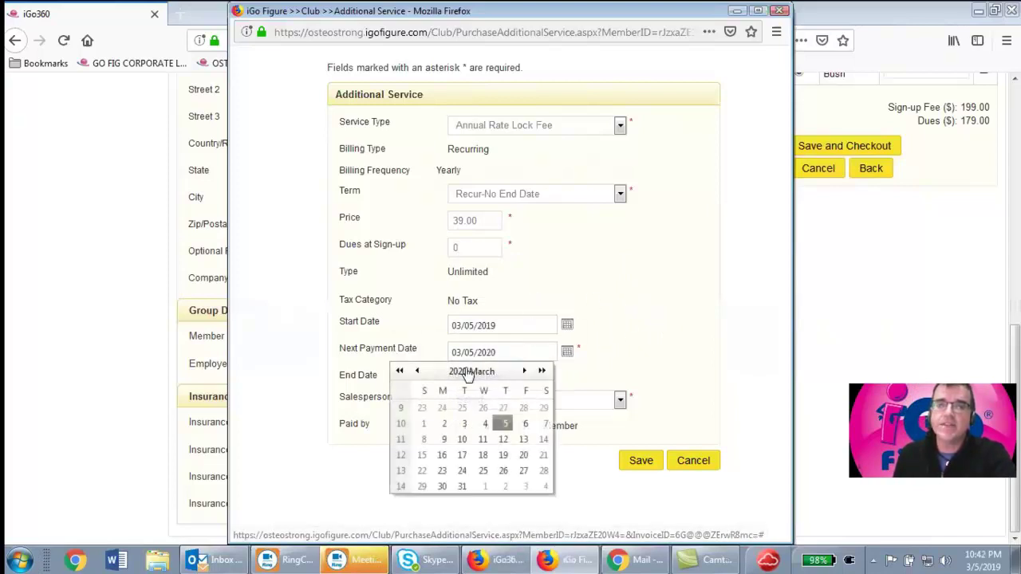
left_click(416, 371)
left_click(417, 371)
left_click(416, 371)
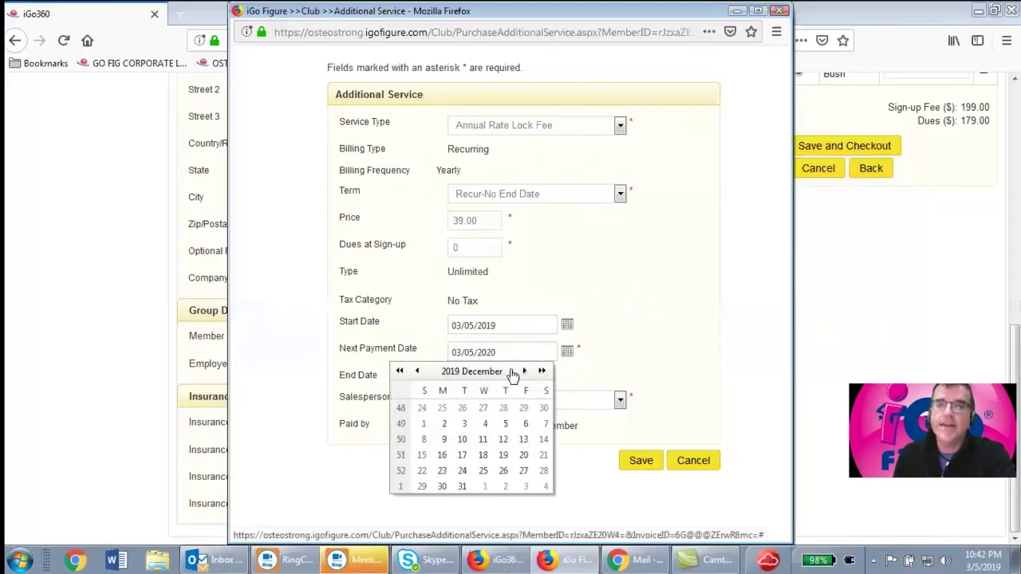
left_click(422, 456)
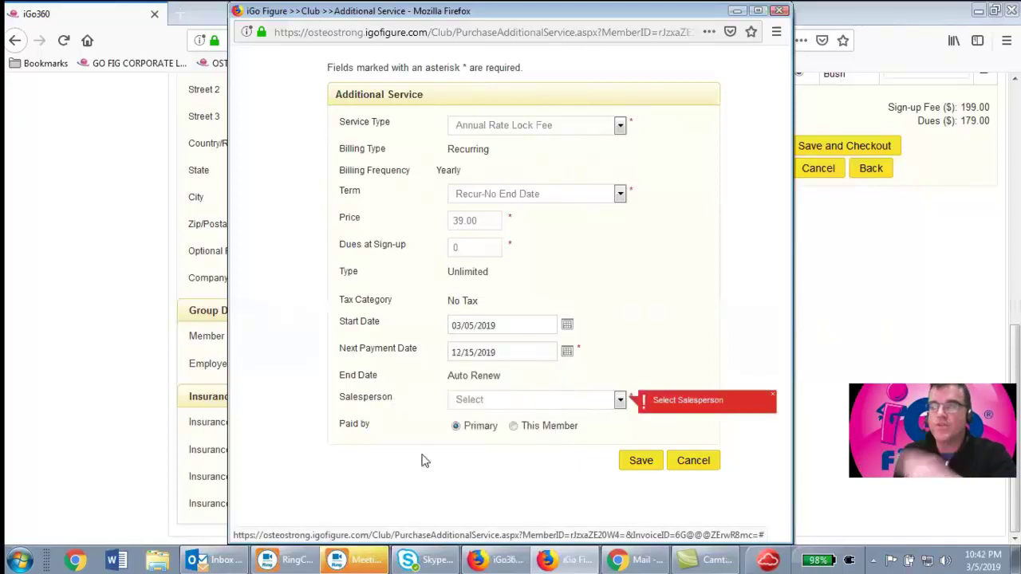
Assign a salesperson, save the service, then save the member and go to checkout
left_click(524, 401)
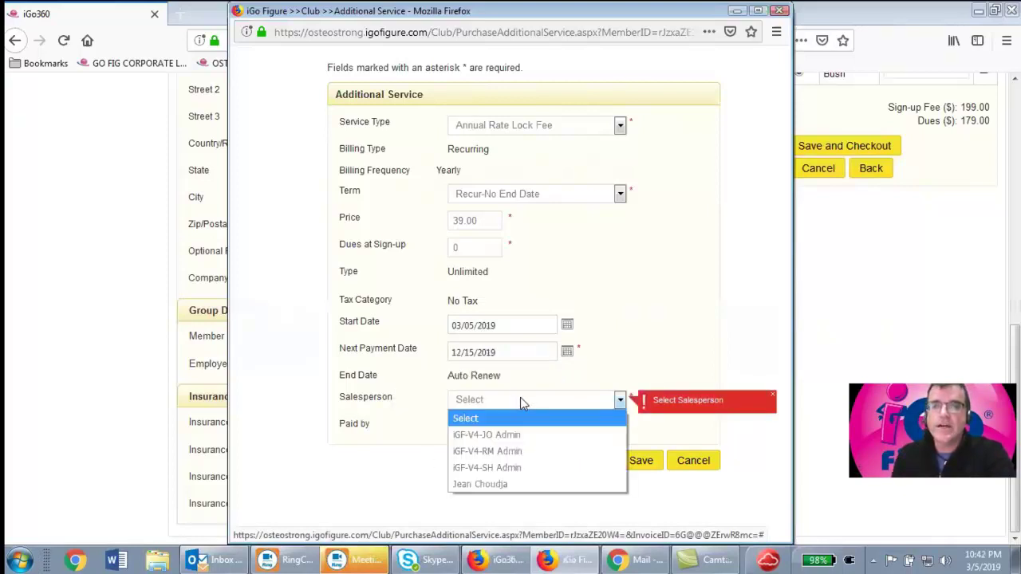
left_click(505, 479)
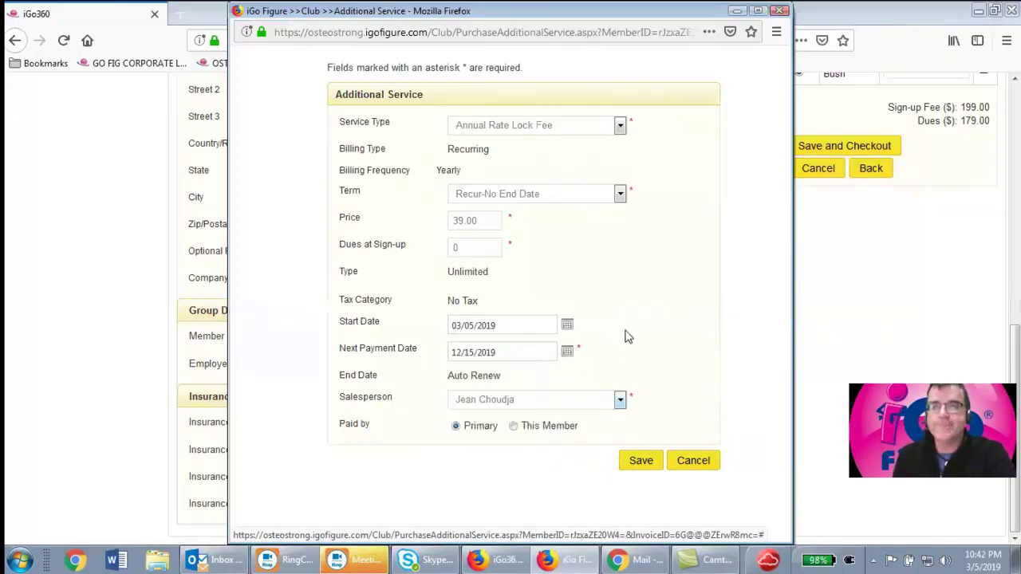
left_click(640, 461)
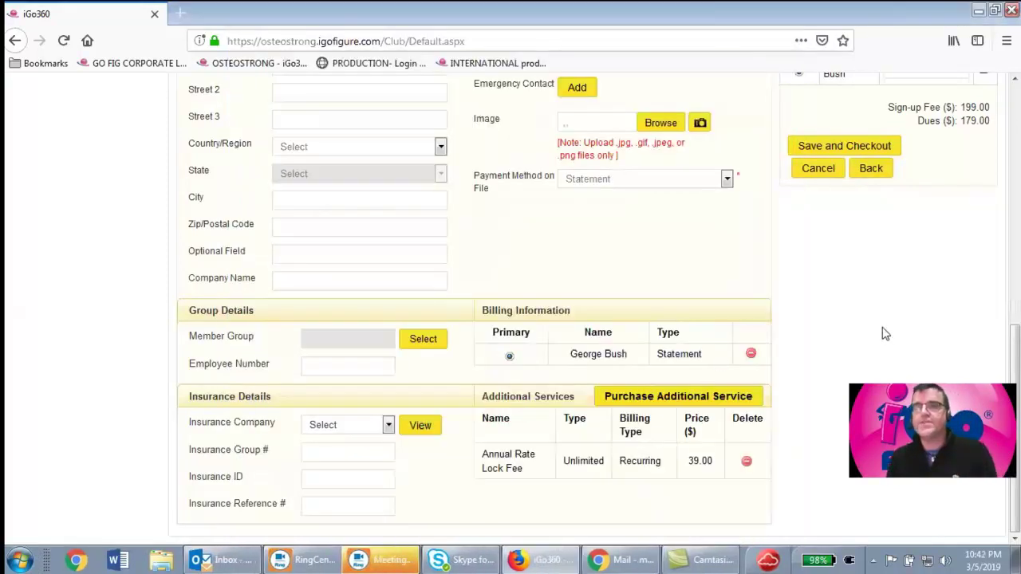
scroll(885, 333, "up", 4)
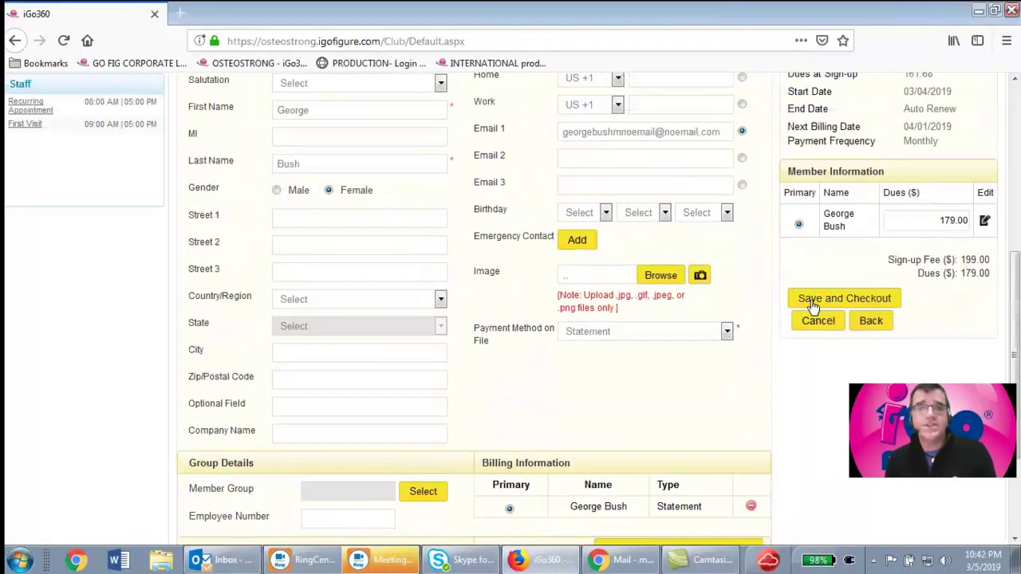
left_click(812, 306)
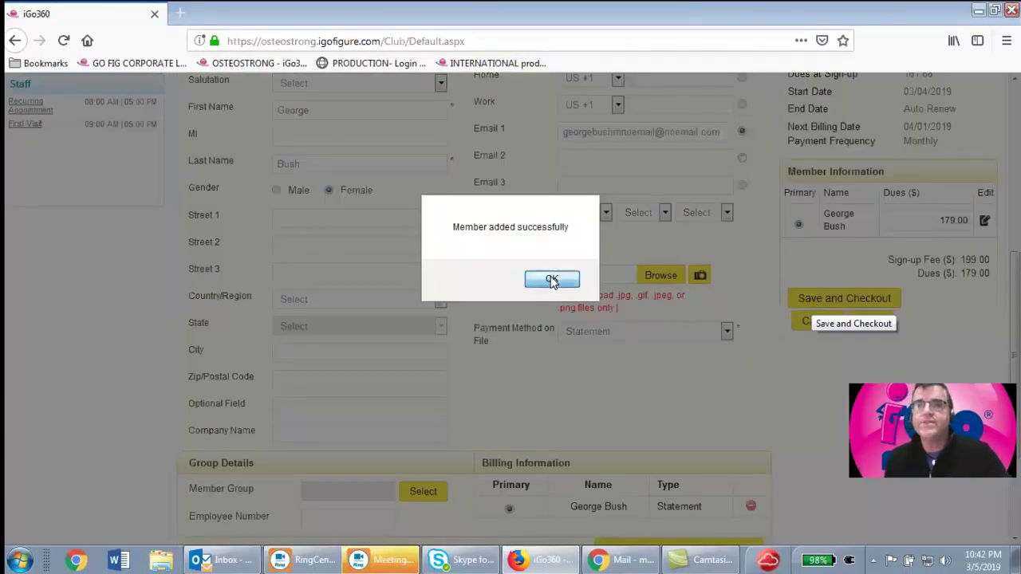
left_click(550, 278)
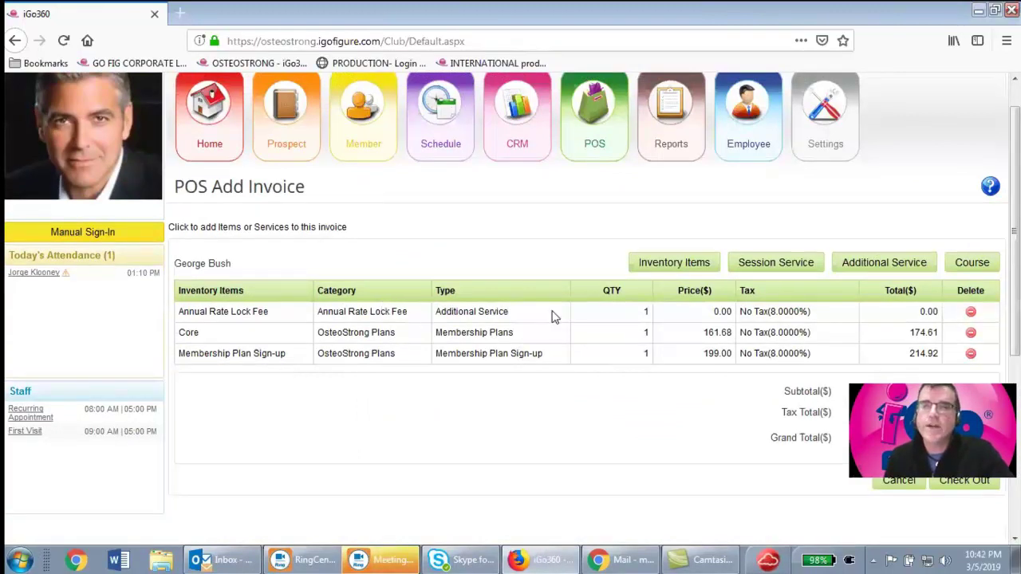
Review the invoice lines (Core sign-up, Core 161.68, lock fee 0.00), then proceed to Check Out
left_click_drag(715, 311, 753, 312)
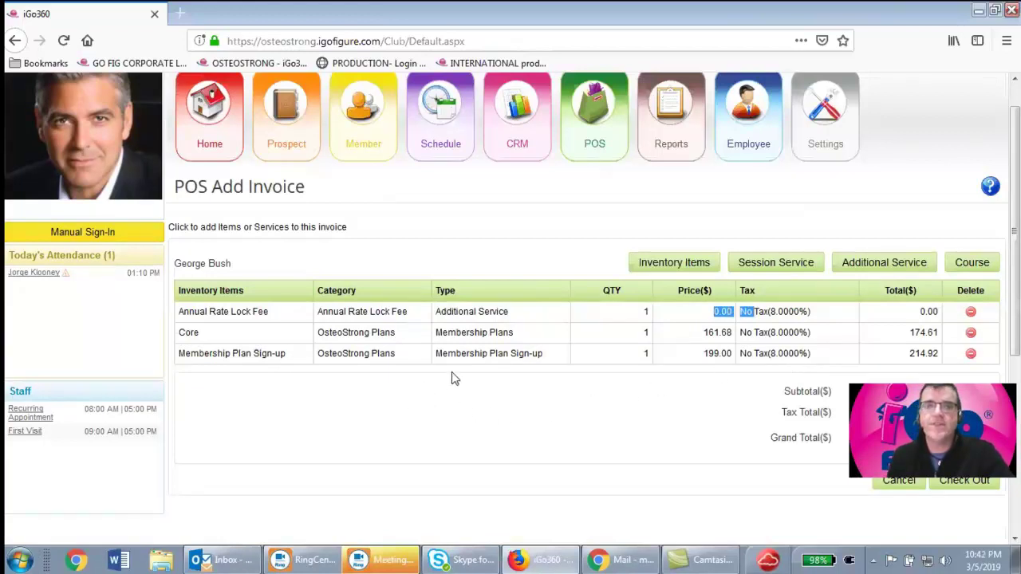
left_click_drag(546, 356, 435, 356)
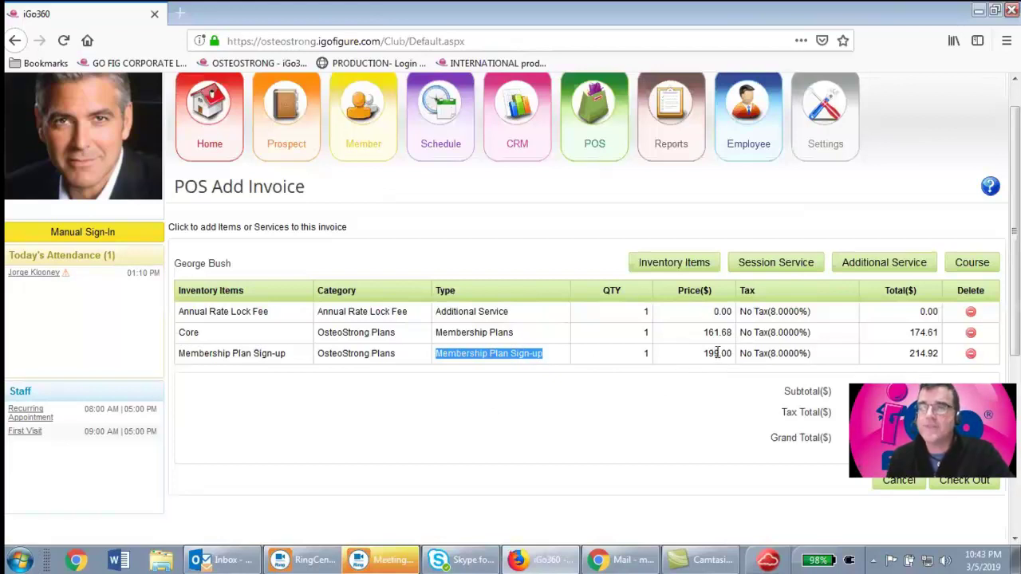
left_click_drag(437, 332, 582, 329)
left_click_drag(707, 332, 729, 329)
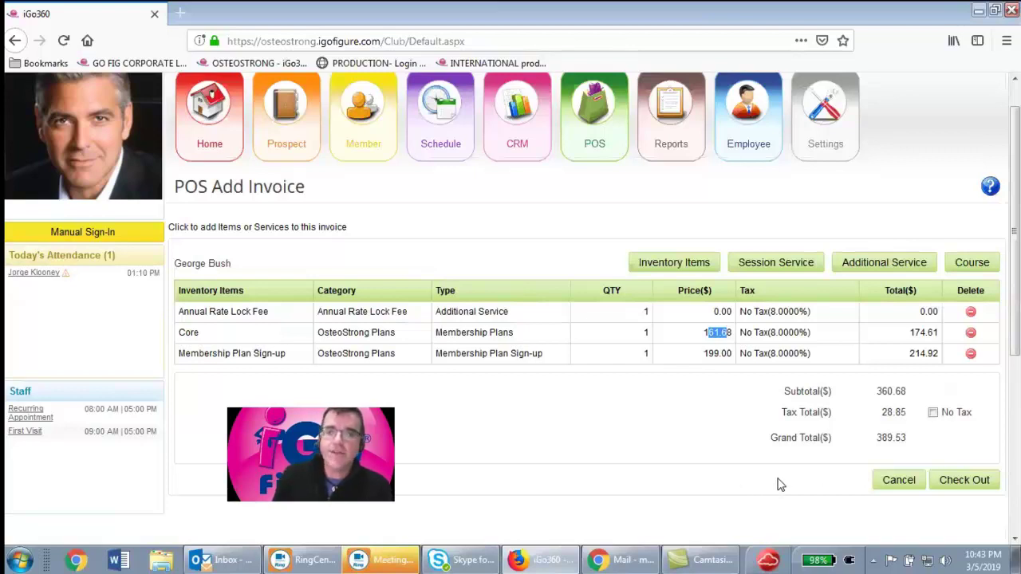
left_click(960, 485)
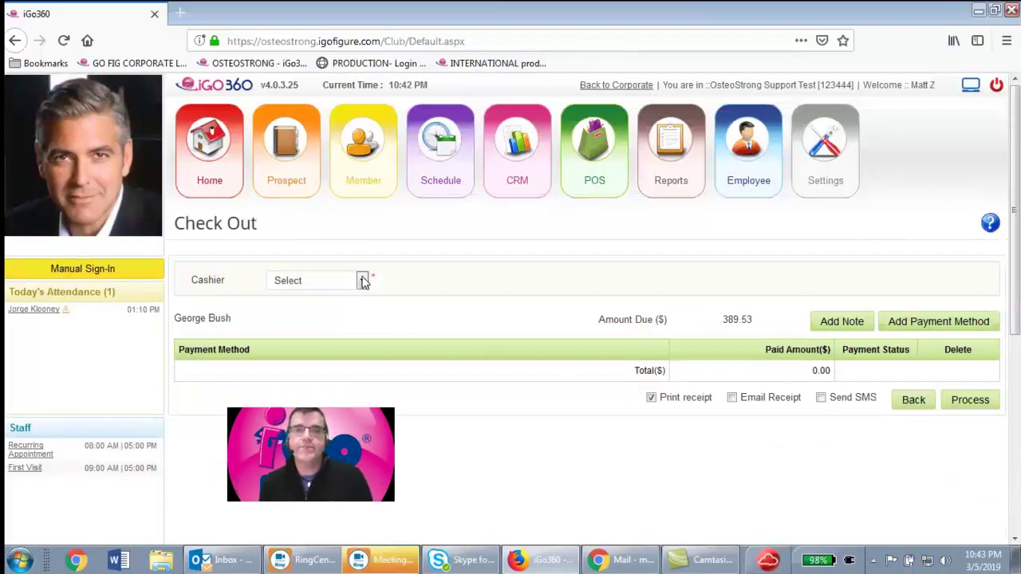
Assign a cashier to the sale and start adding a payment method
left_click(361, 280)
left_click(299, 365)
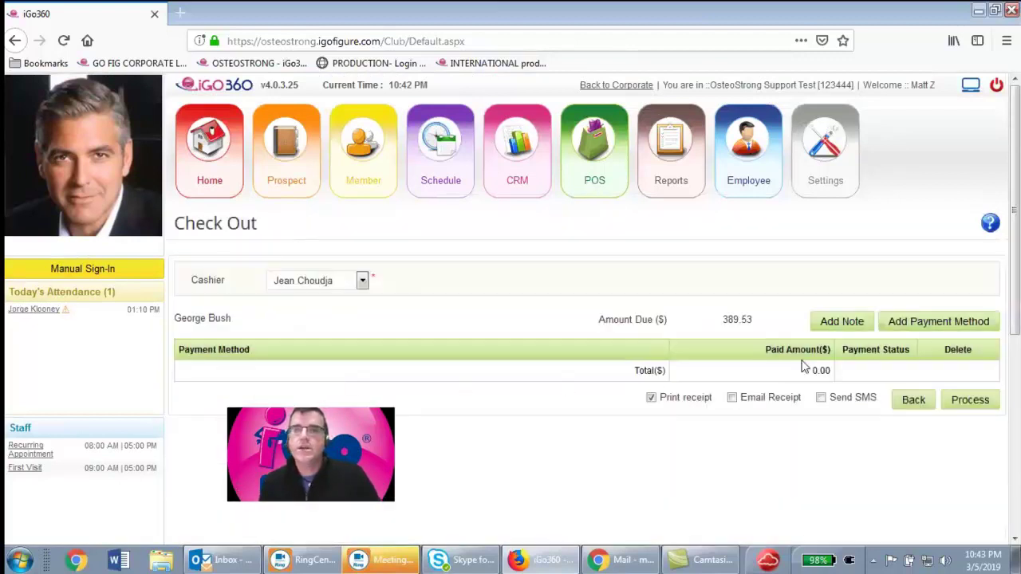
left_click(952, 326)
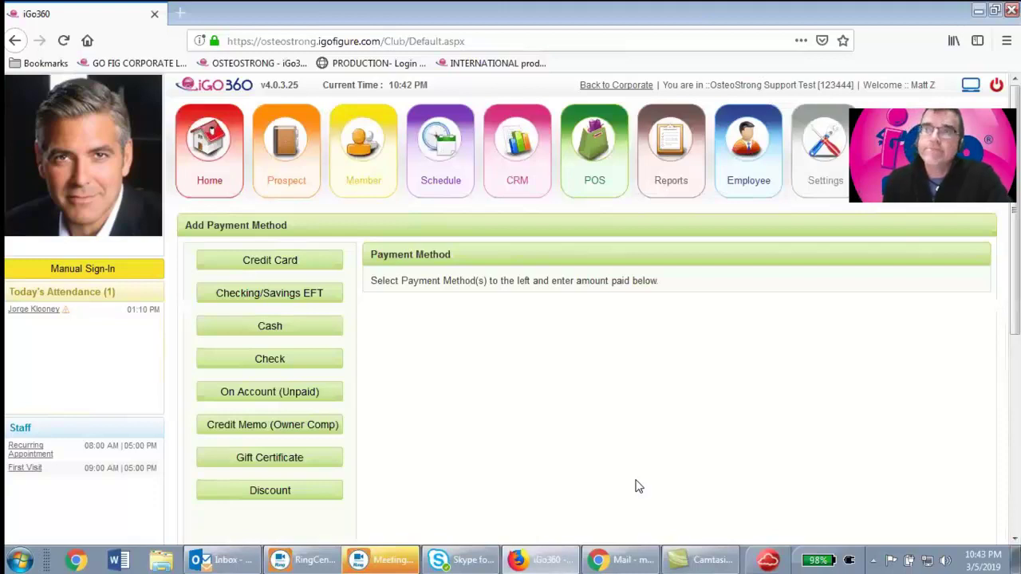
Put the 389.53 On Account (Unpaid) as 1 payment due 03/15/2019 and save it
left_click(272, 394)
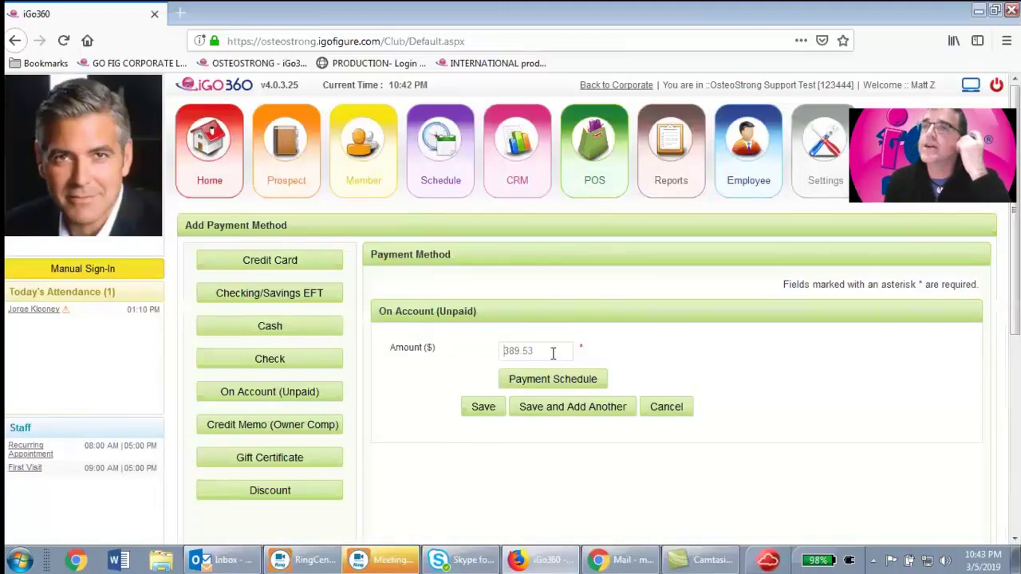
left_click(579, 380)
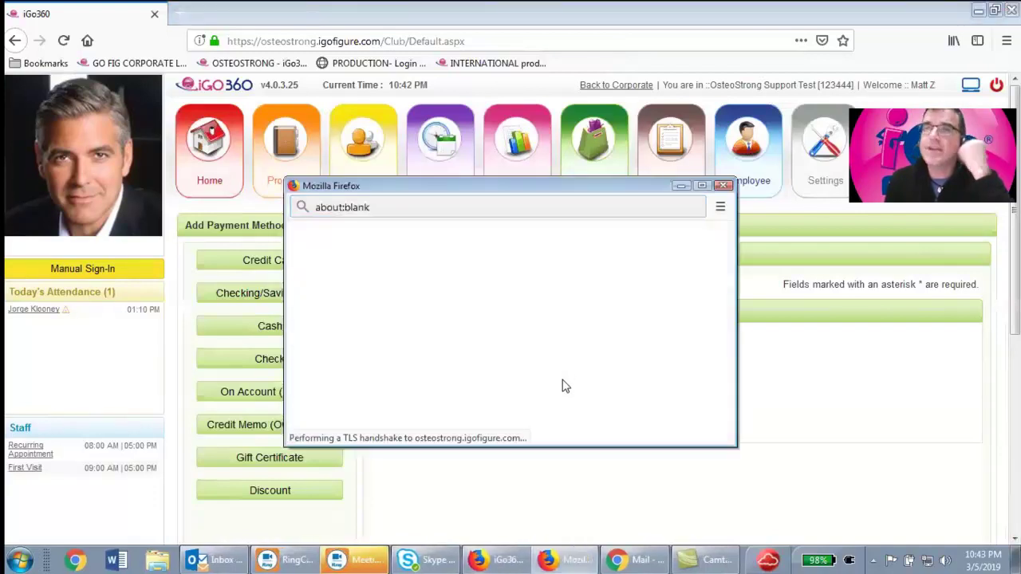
left_click(480, 321)
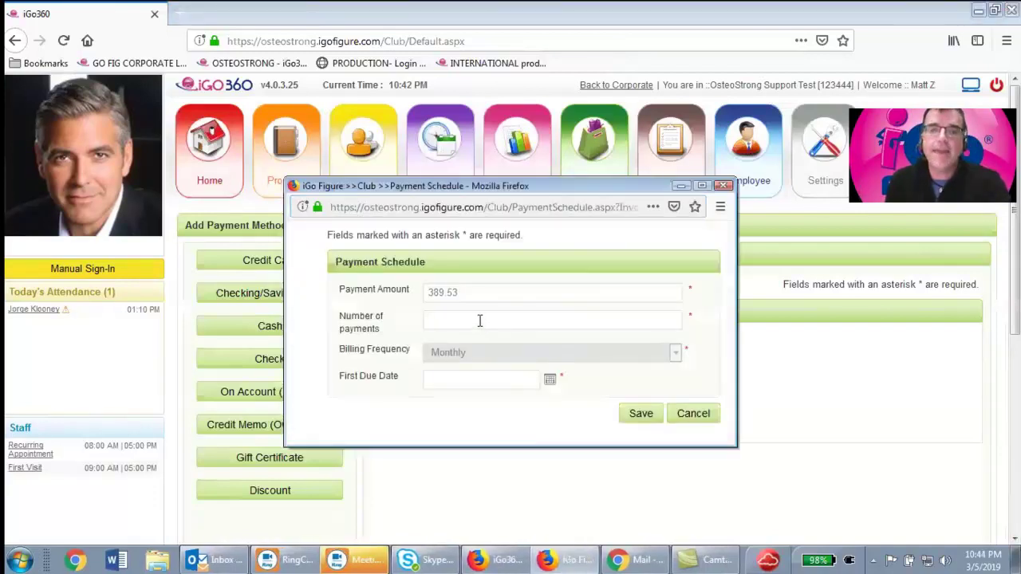
left_click(549, 381)
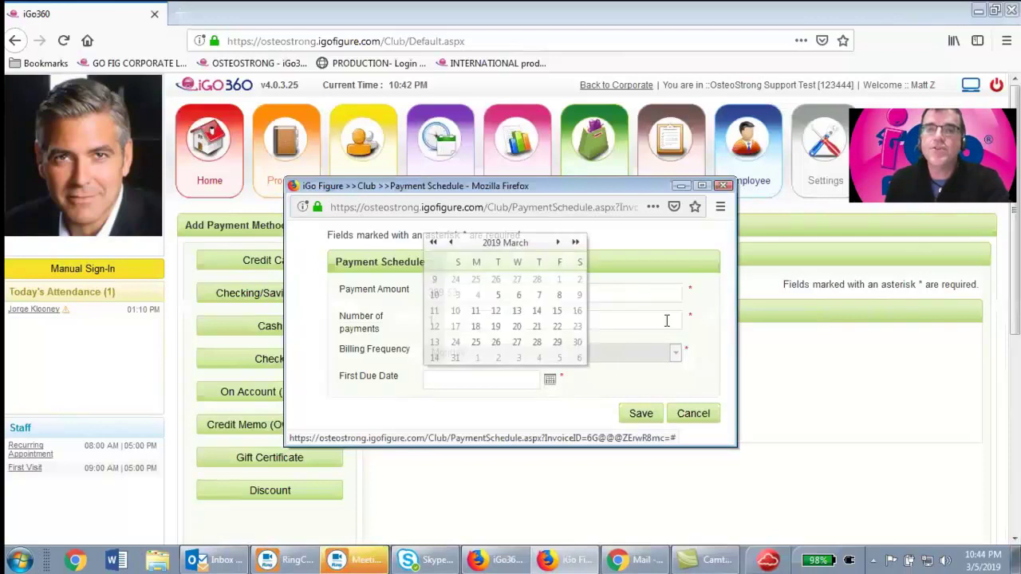
left_click(556, 311)
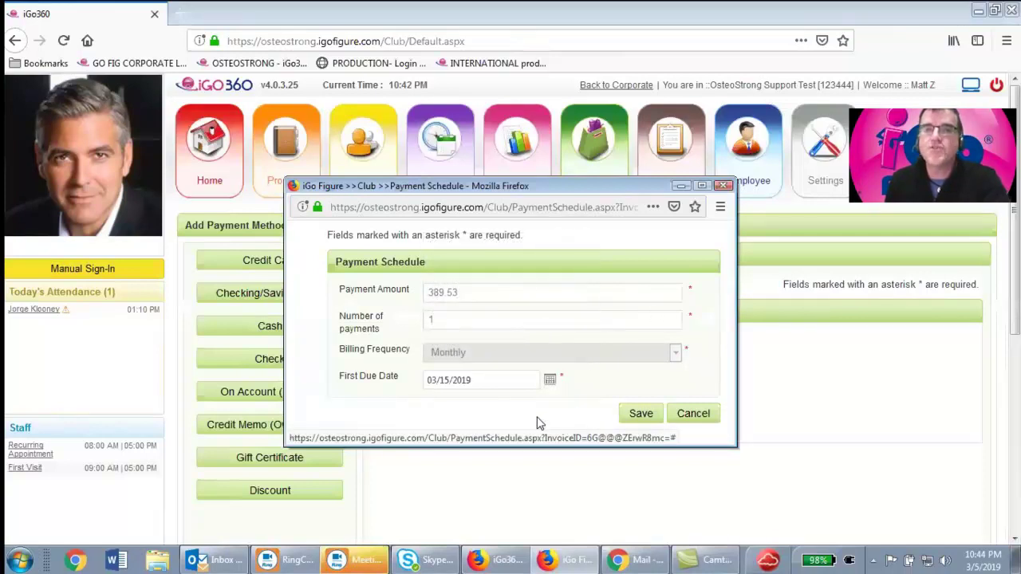
left_click(646, 417)
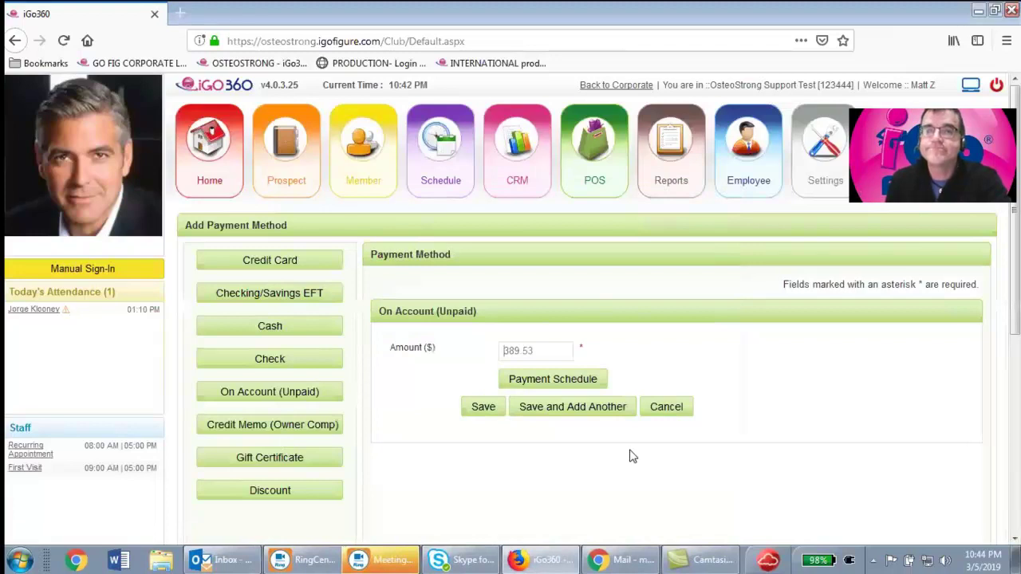
scroll(630, 456, "down", 3)
left_click(483, 264)
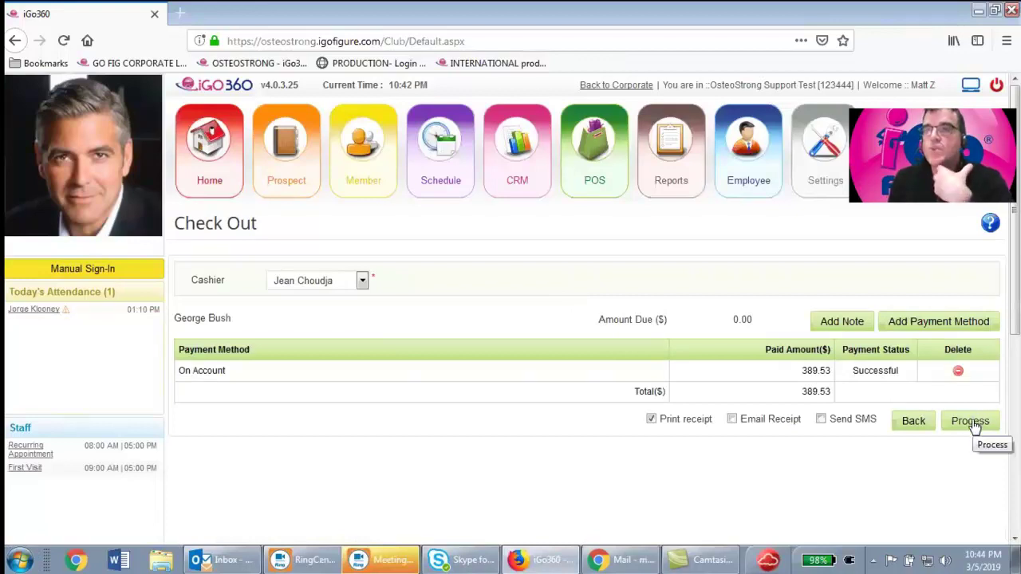
Process the checkout payment and dismiss the success message to show the receipt
left_click(972, 421)
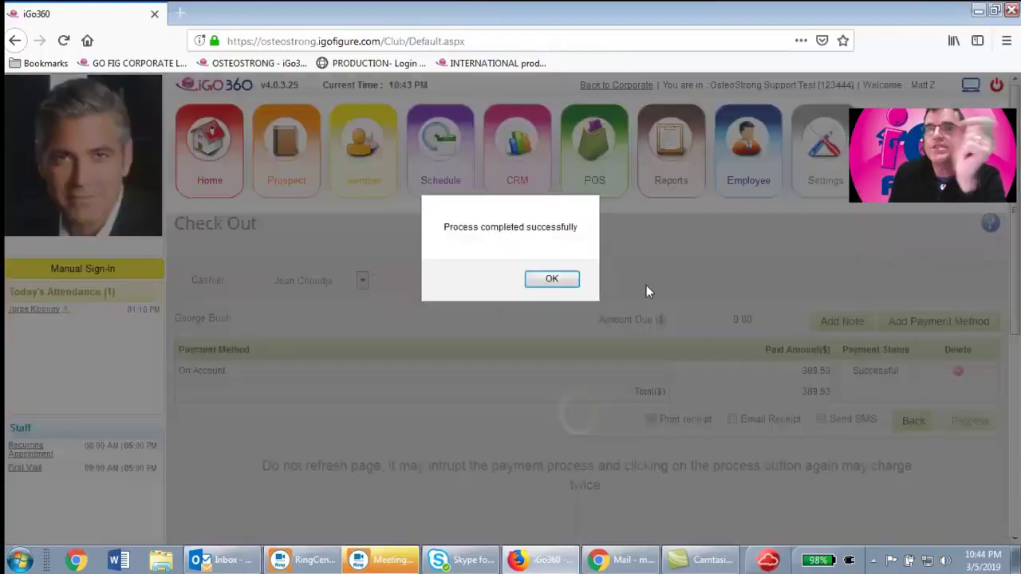
left_click(563, 281)
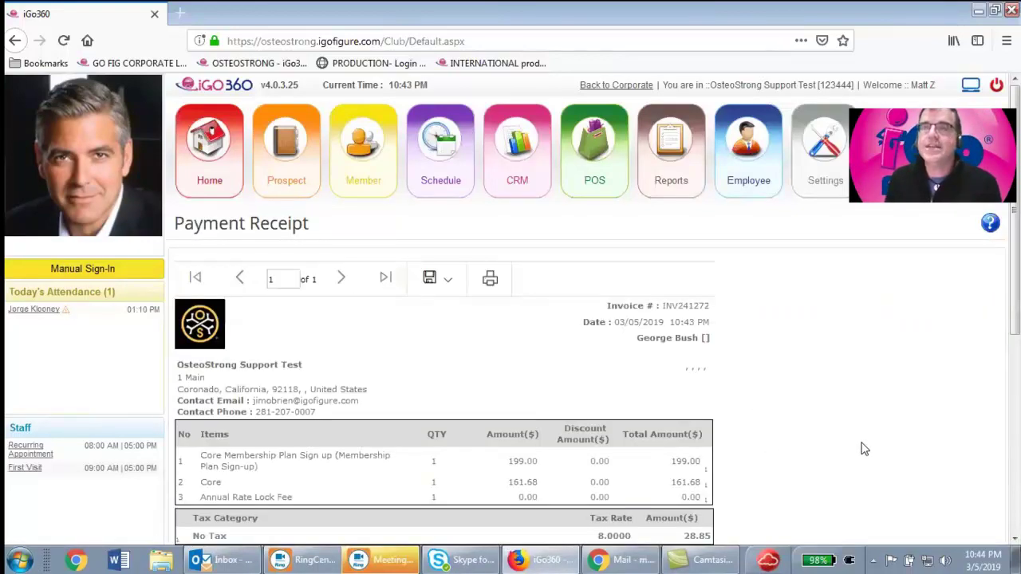
Look over the receipt totals, then open the checked-in member's profile from Today's Attendance
scroll(840, 439, "down", 5)
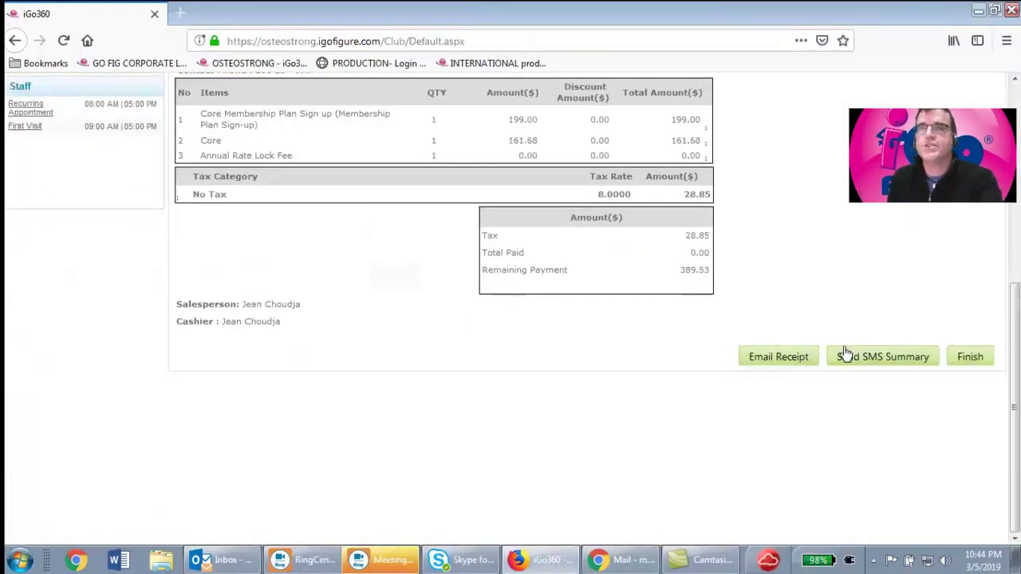
scroll(488, 397, "up", 5)
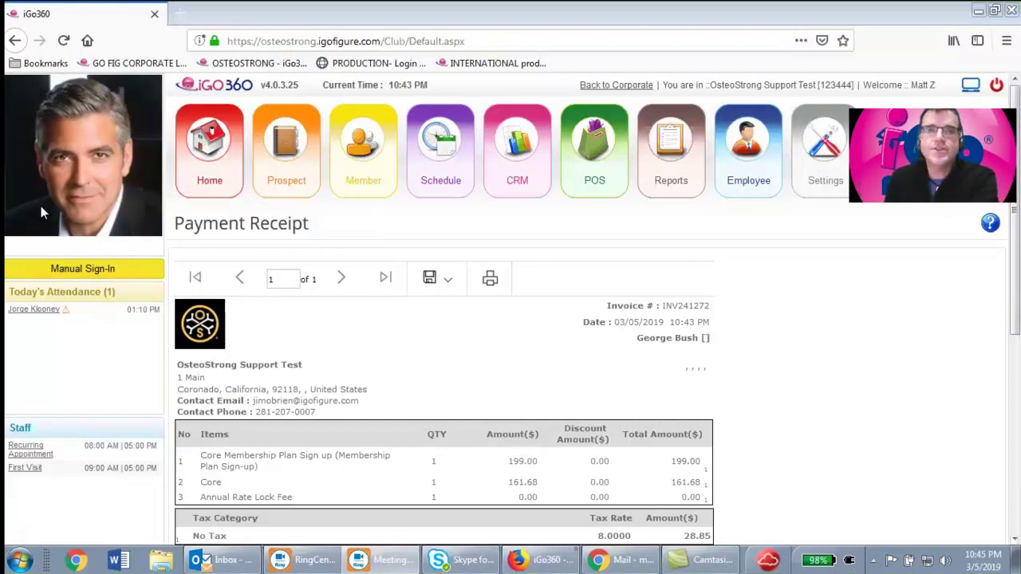
left_click(26, 313)
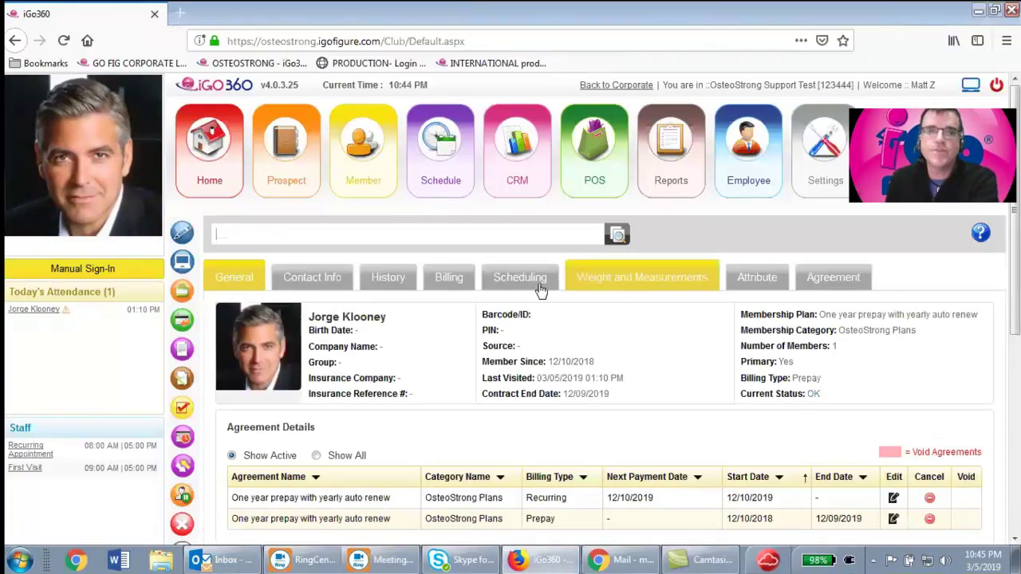
Start a POS invoice for this member and choose Inventory Items
left_click(185, 297)
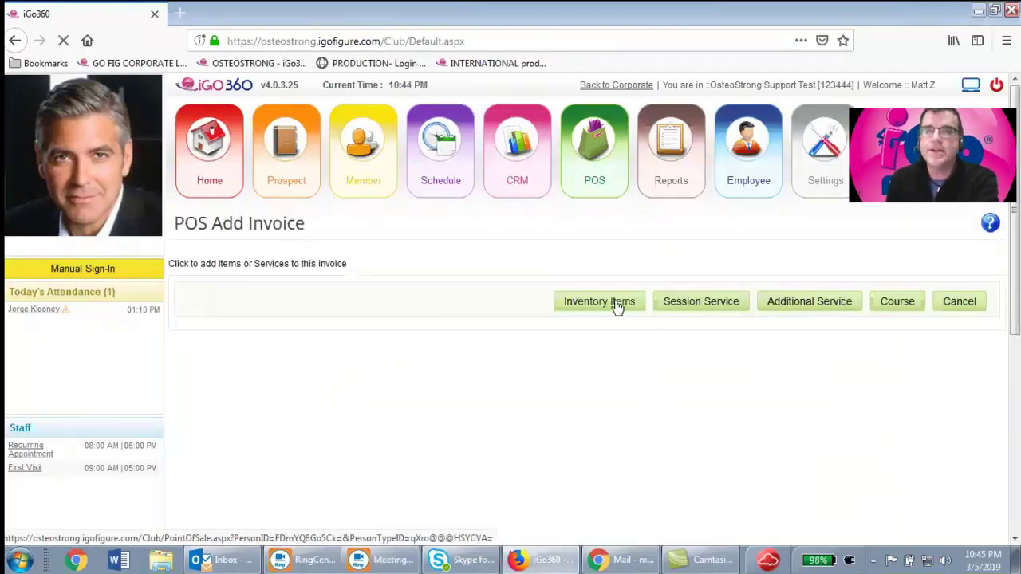
left_click(618, 308)
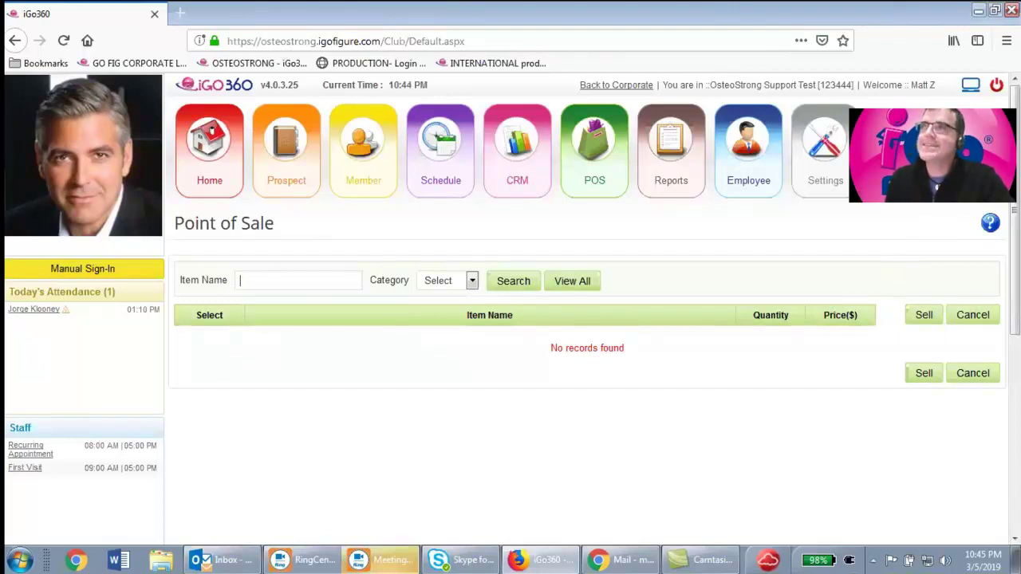
Open the new Core-plan member's record from the member list
mouse_move(353, 200)
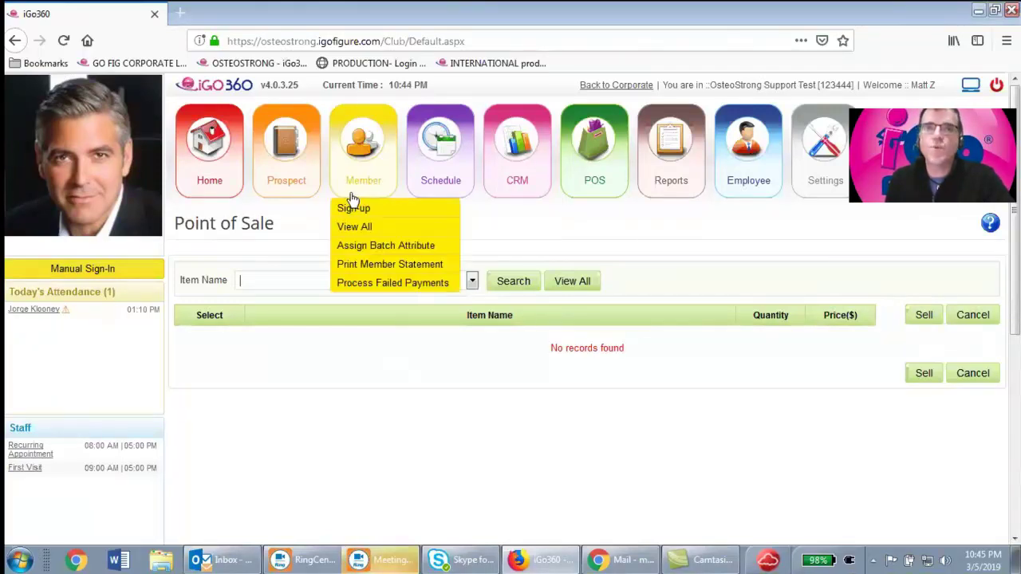
left_click(355, 182)
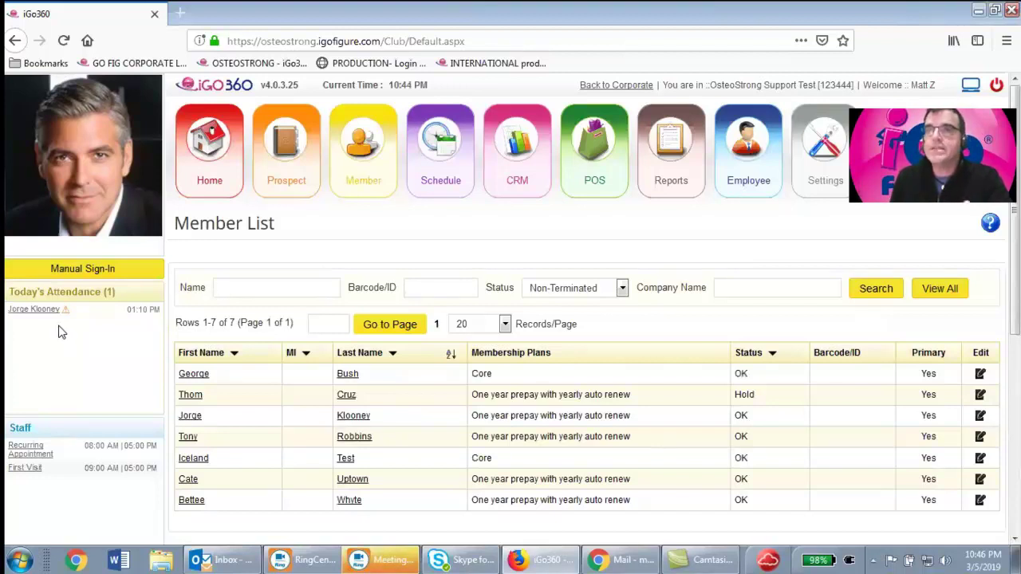
left_click(347, 376)
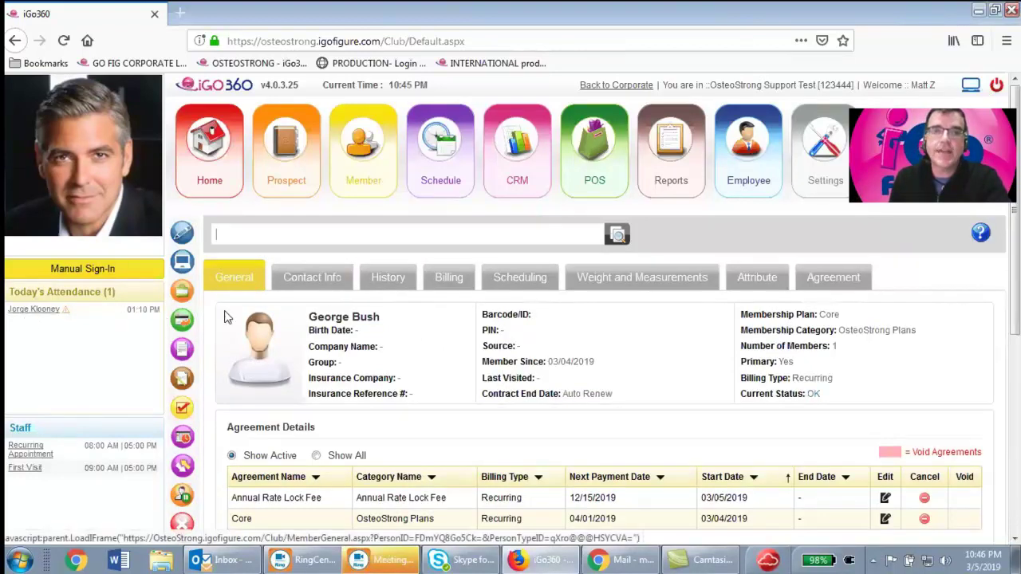
Review the member's billing, 389.53 future due, and open Invoice History
left_click(453, 282)
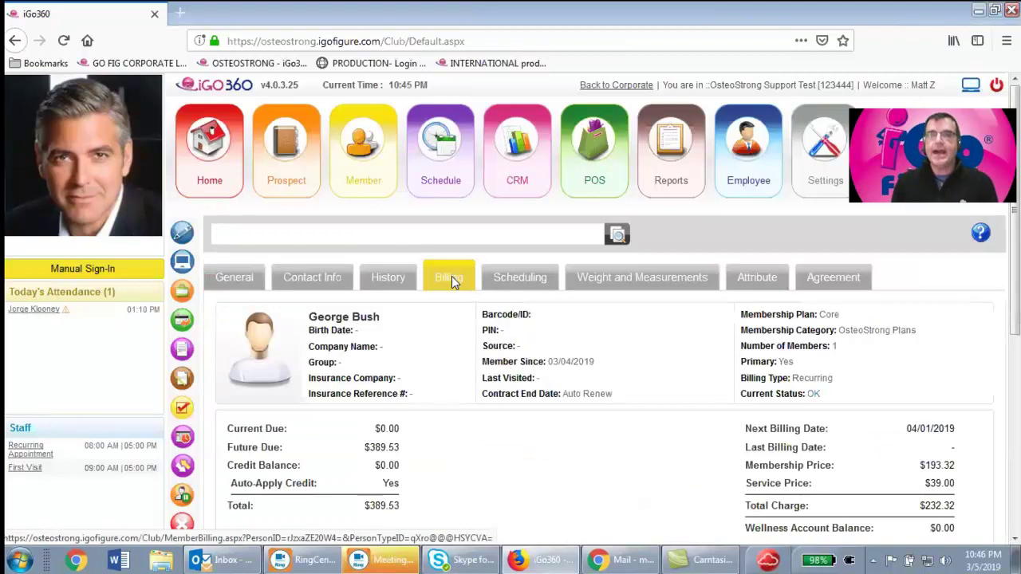
scroll(452, 276, "down", 3)
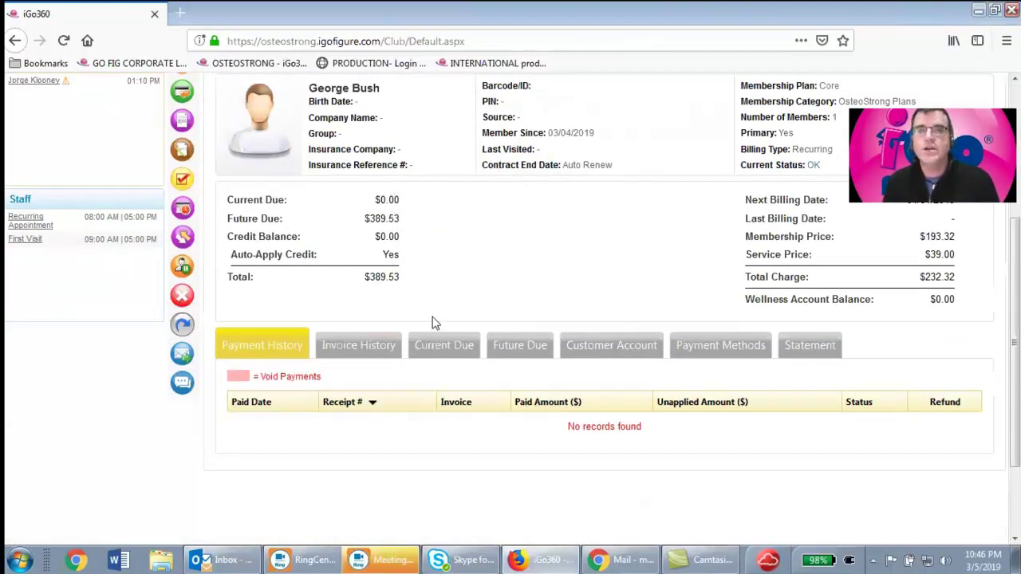
scroll(495, 343, "up", 3)
left_click(366, 500)
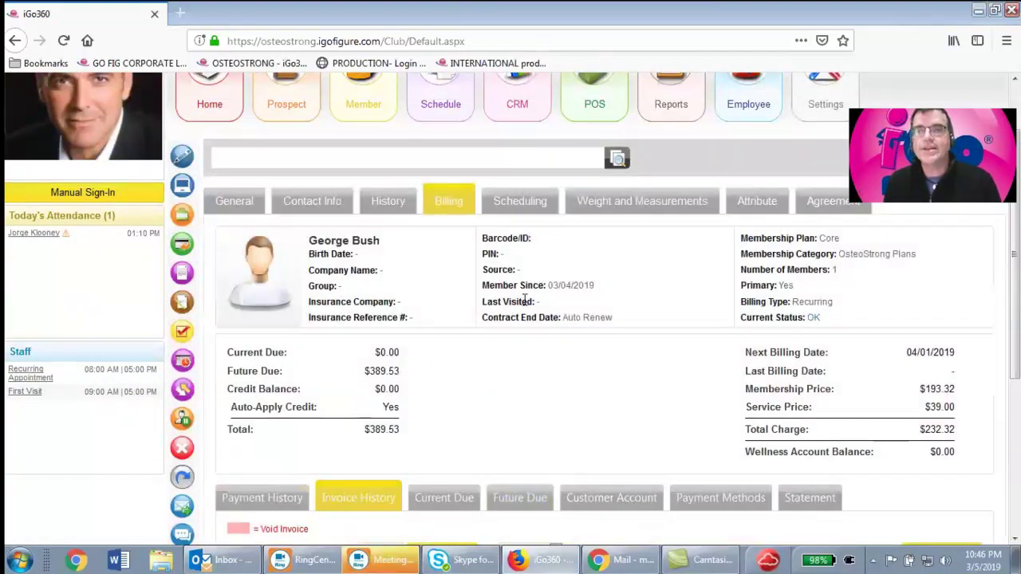
Go to the checked-in prepay member's profile and view their Billing tab
left_click(31, 233)
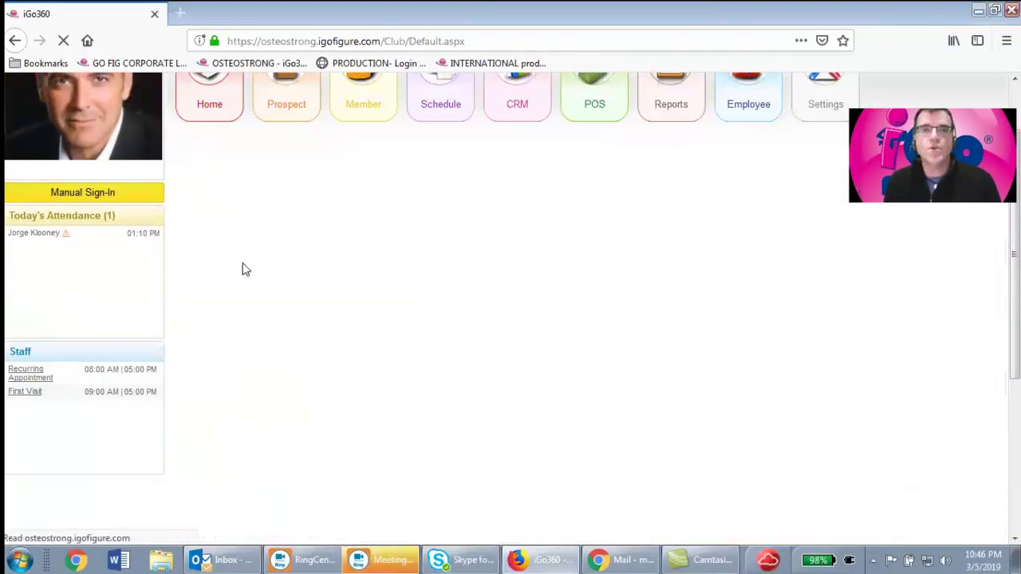
scroll(383, 295, "down", 4)
scroll(445, 206, "up", 2)
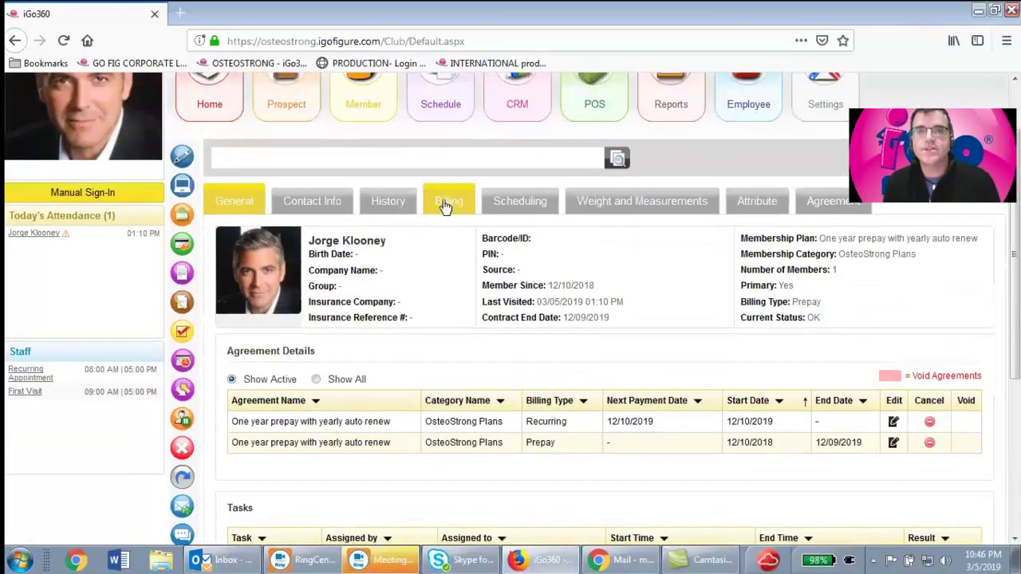
left_click(447, 209)
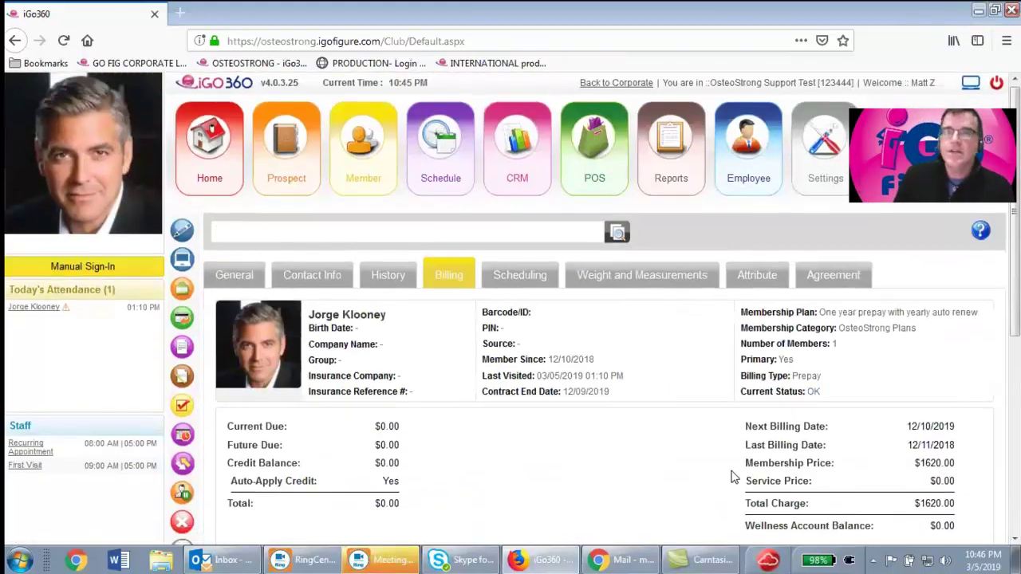
scroll(734, 474, "down", 2)
Start a Get Payment for this member with an amount of 109
left_click(899, 406)
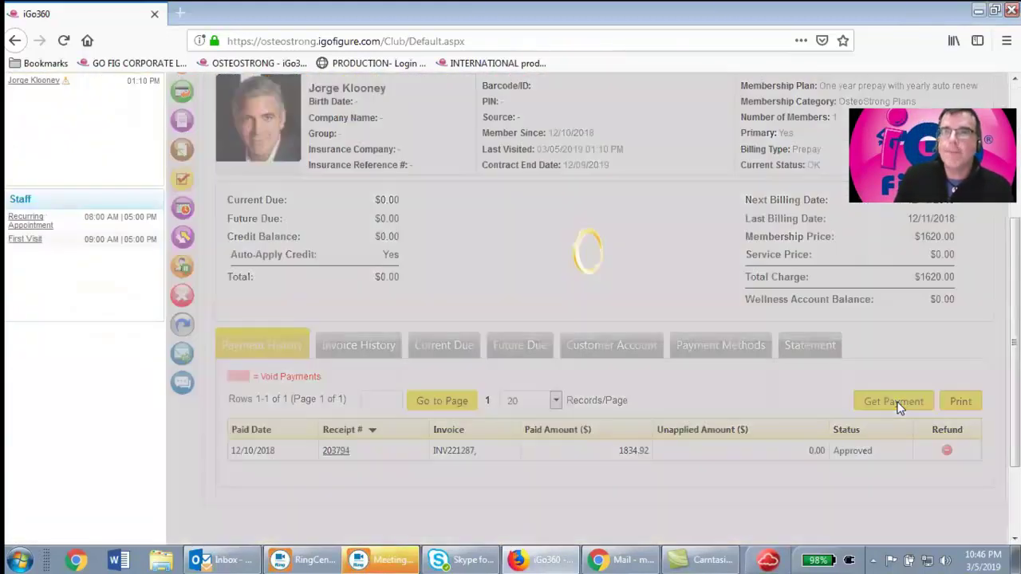
scroll(678, 421, "down", 2)
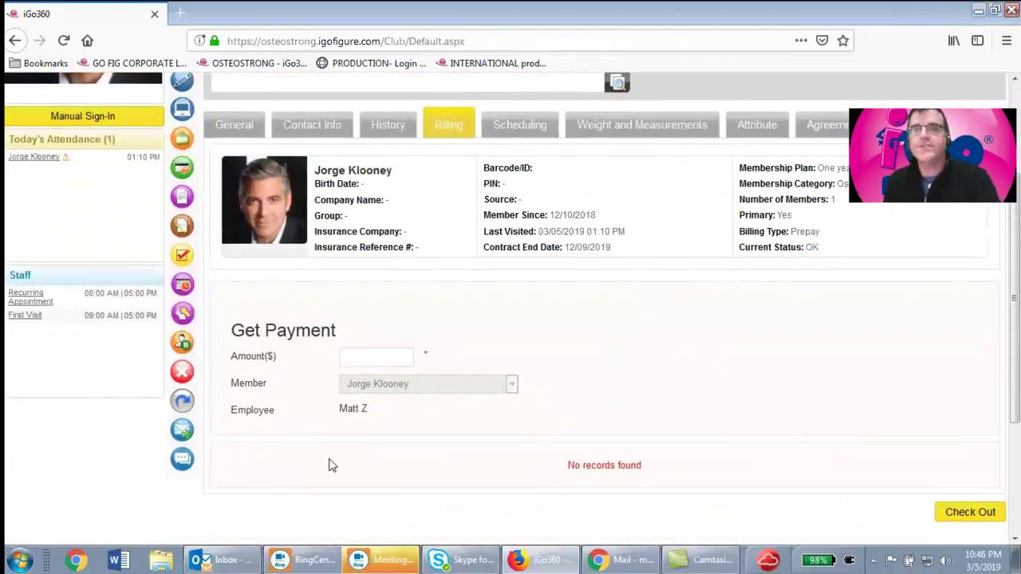
type("109")
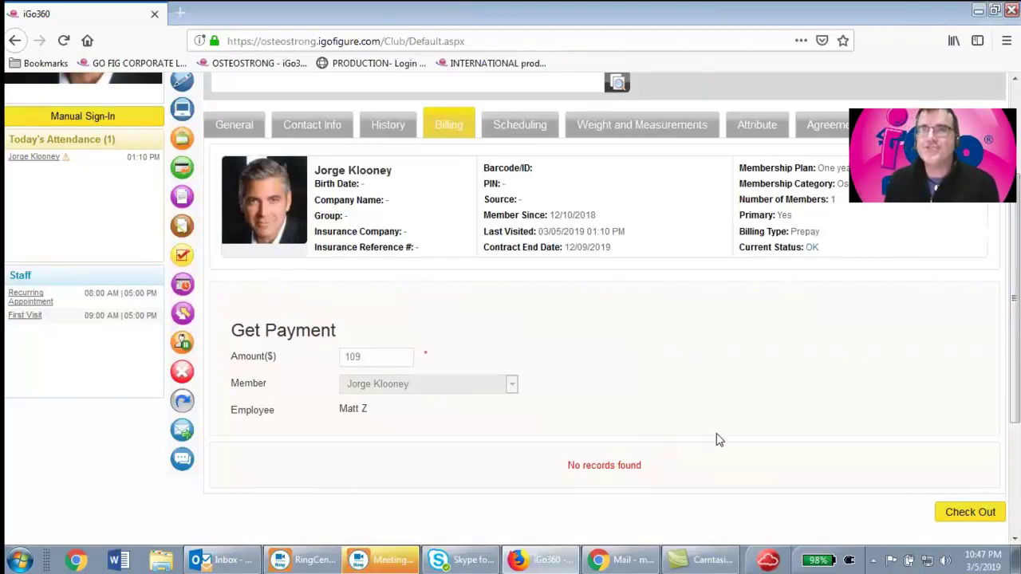
scroll(728, 445, "up", 3)
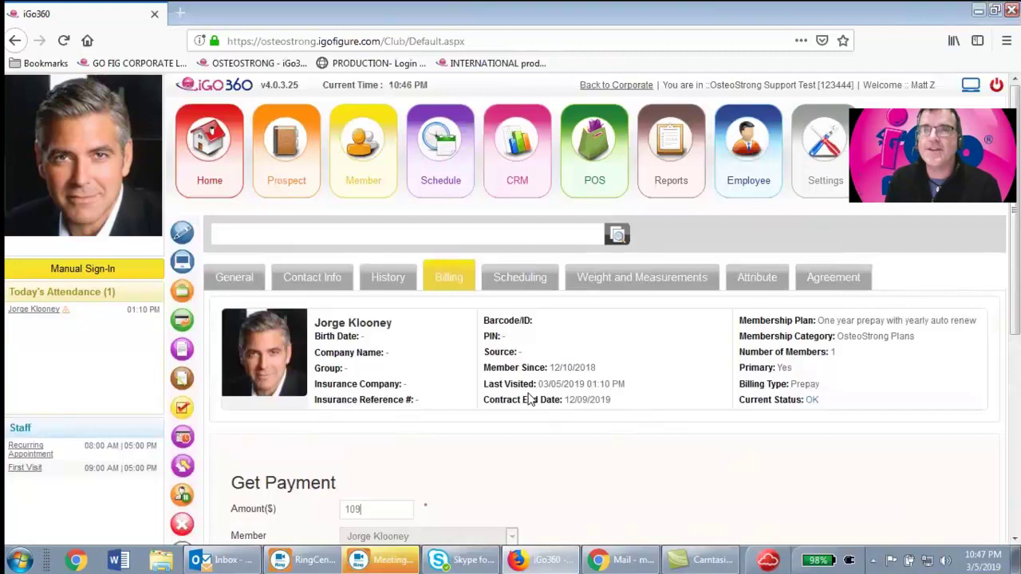
Clock the cashier in on the Employee Time Clock, view Help training courses, then return
mouse_move(754, 173)
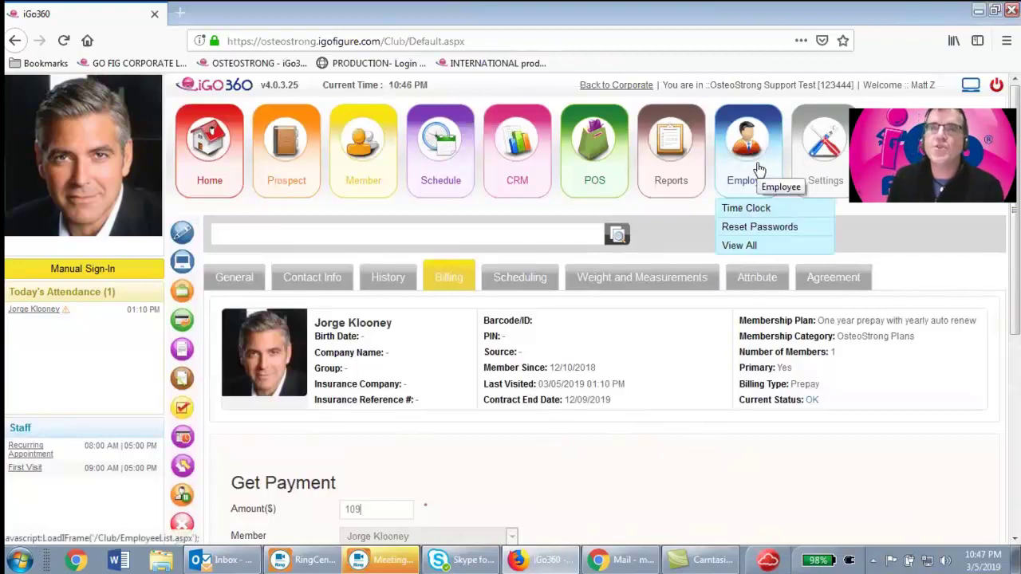
left_click(759, 206)
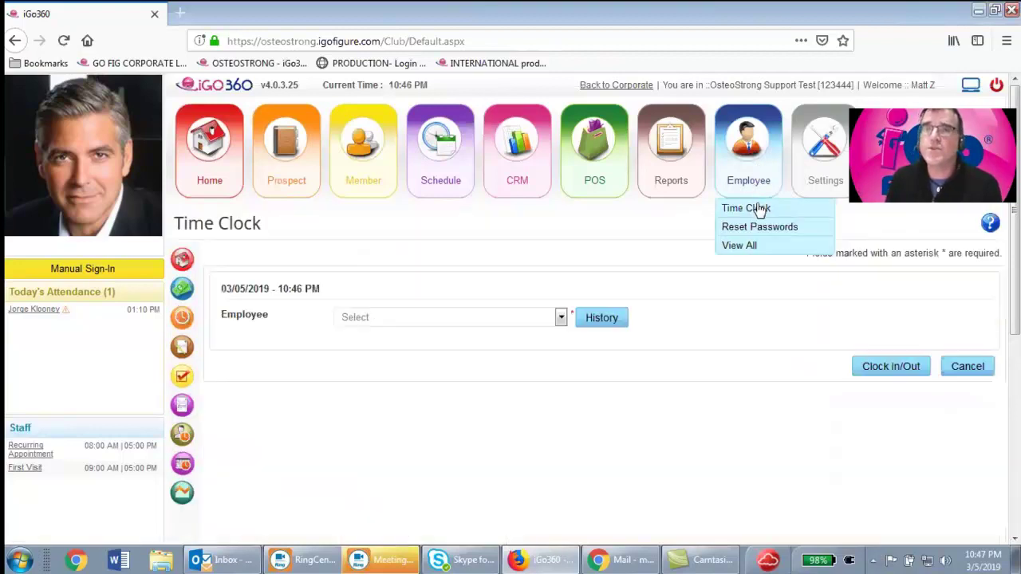
left_click(561, 318)
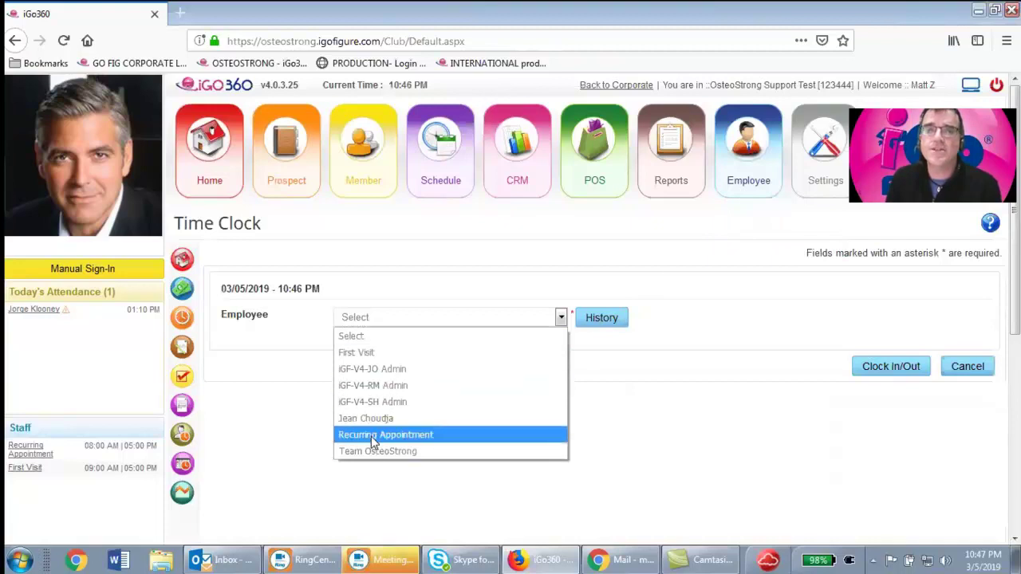
left_click(373, 421)
left_click(879, 367)
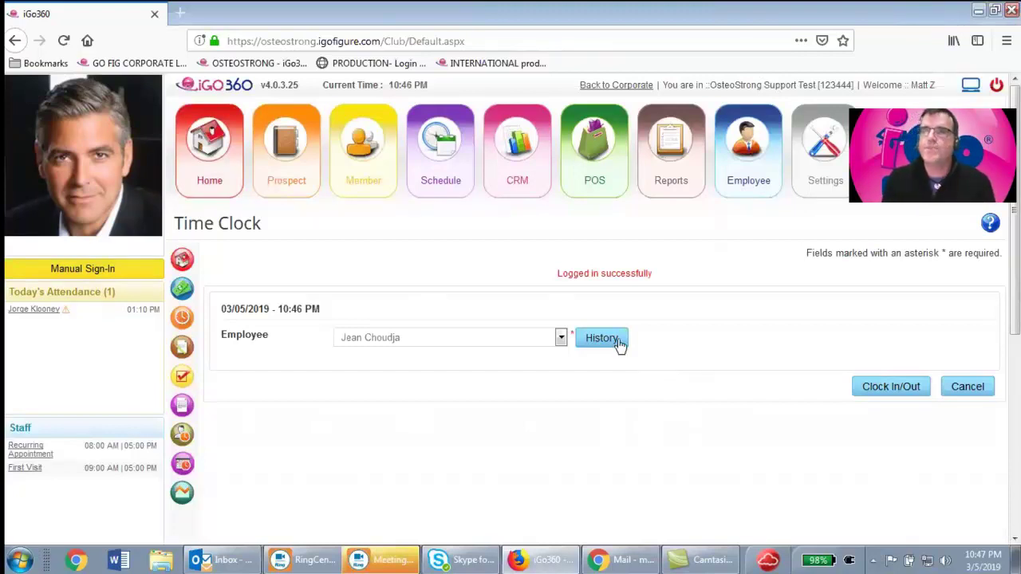
left_click(990, 224)
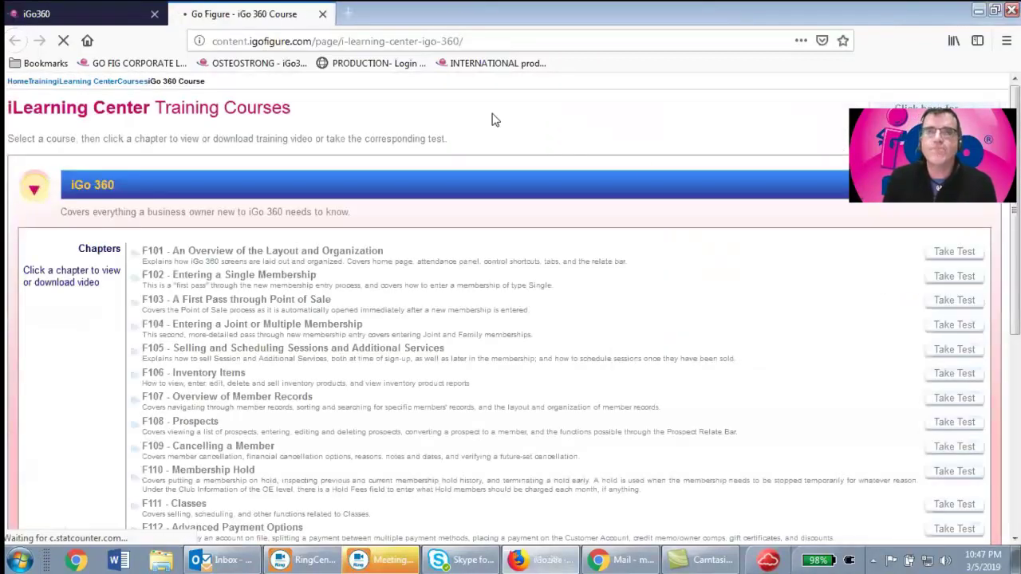
left_click(112, 15)
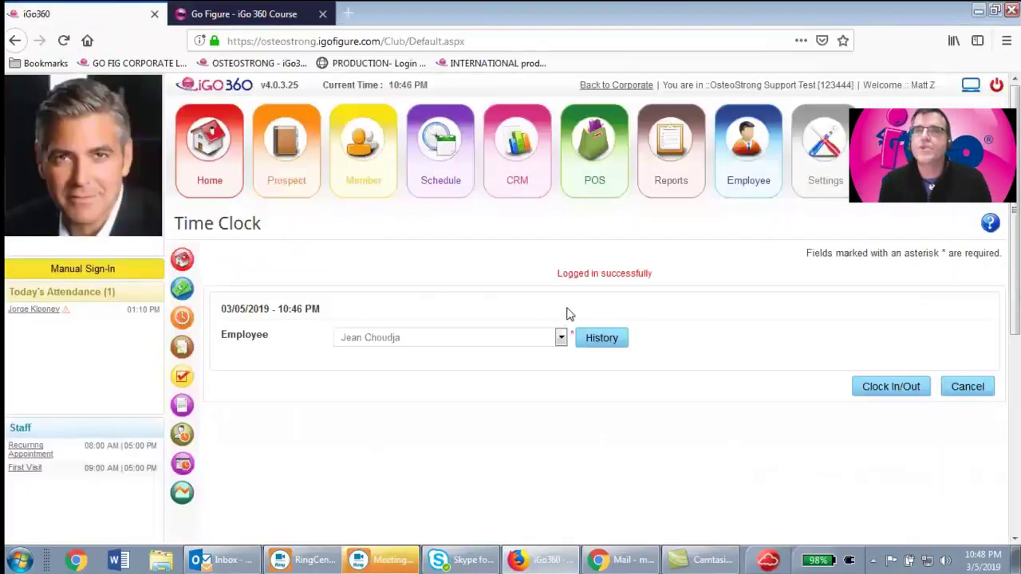